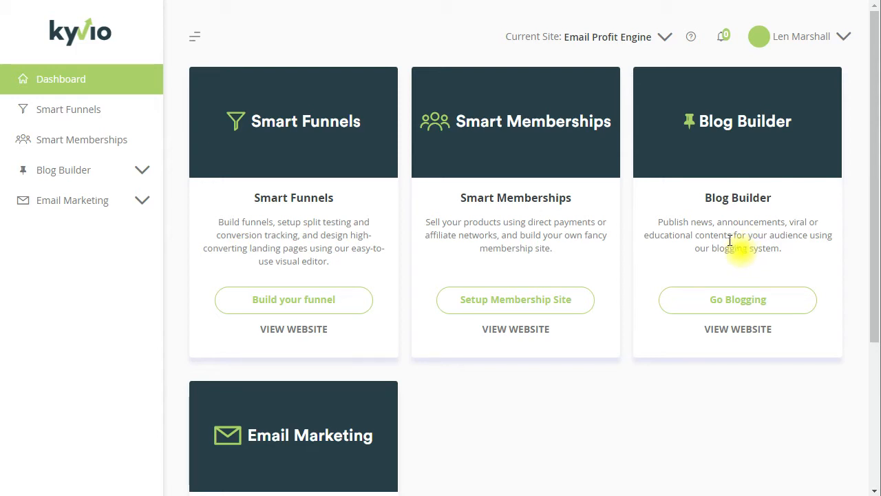
# Look over the dashboard's modules and open the Email Profit Engine funnel in Smart Funnels.
pyautogui.scroll(-2, 537, 420)
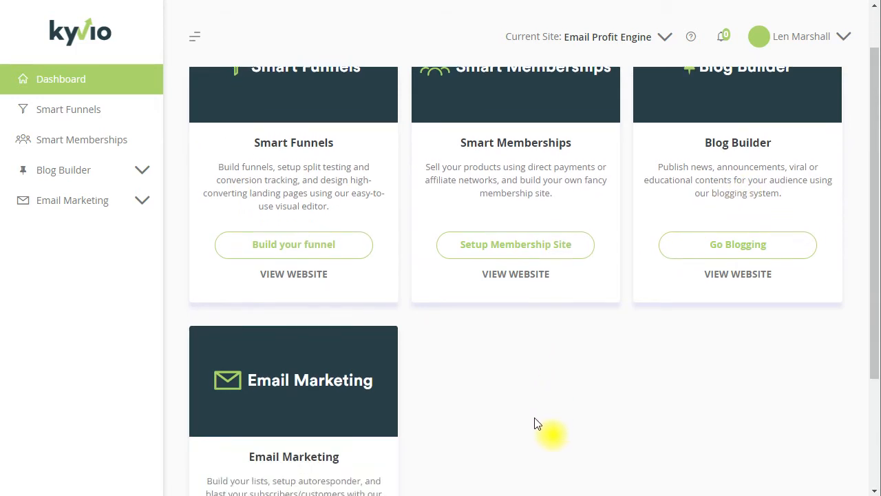
pyautogui.scroll(-1, 503, 377)
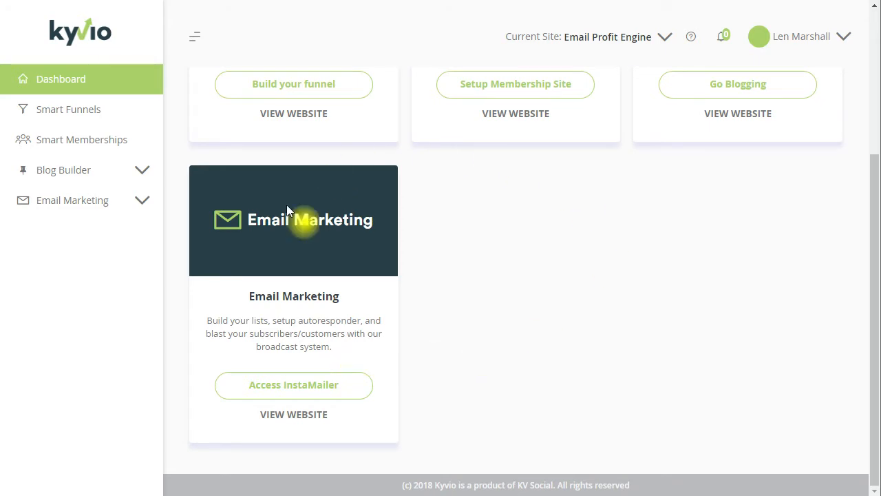
pyautogui.scroll(1, 373, 348)
pyautogui.scroll(3, 373, 347)
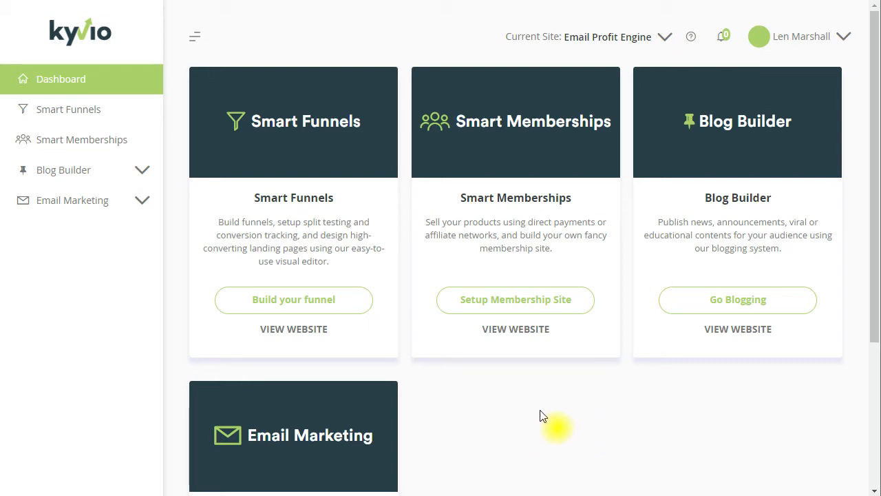
pyautogui.click(72, 110)
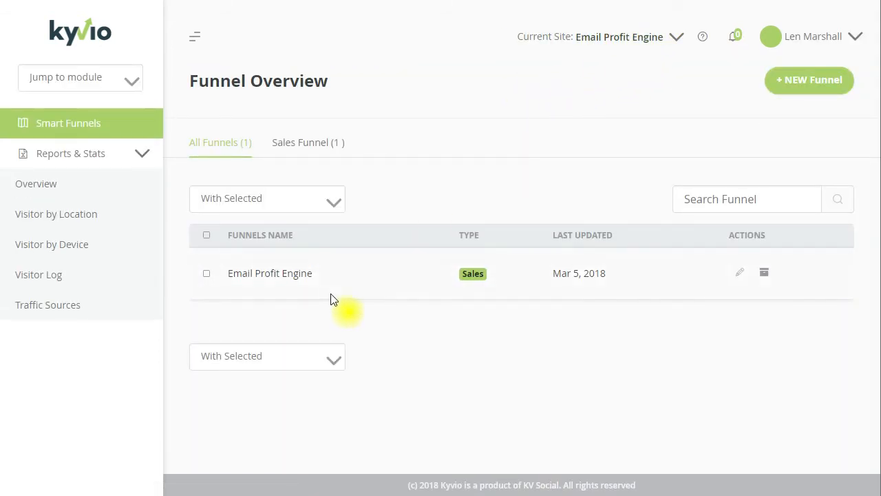
pyautogui.click(281, 276)
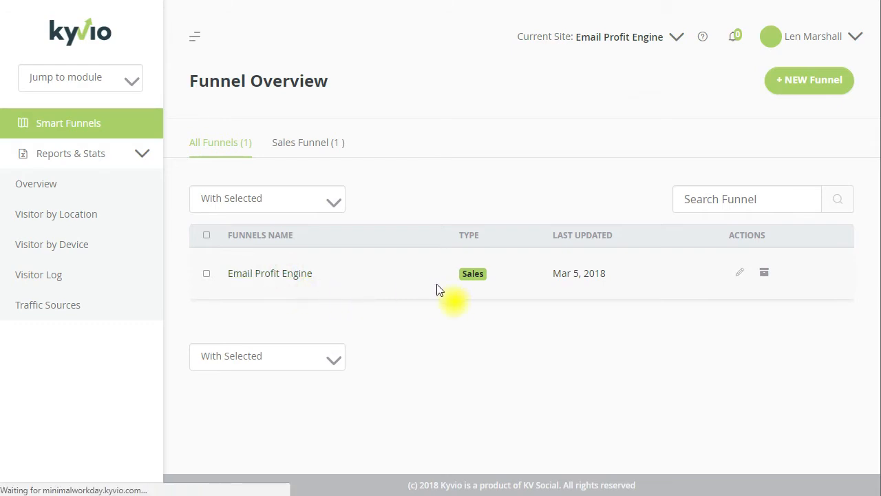
# Review the Email Profit Engine funnel's list of sales, upsell and custom pages.
pyautogui.scroll(-3, 544, 293)
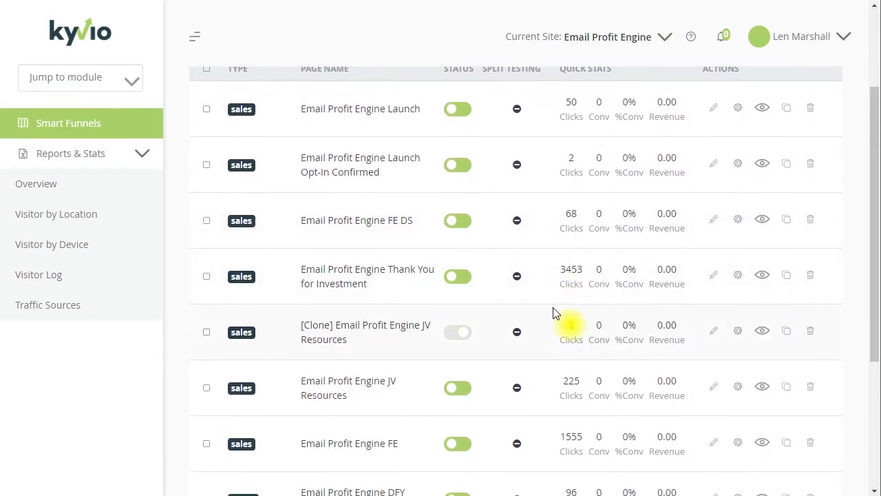
pyautogui.scroll(-5, 562, 317)
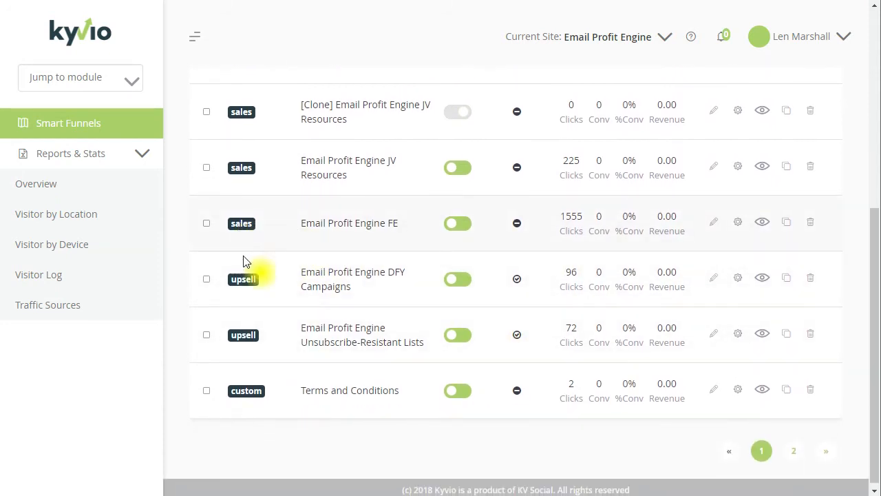
pyautogui.scroll(1, 245, 384)
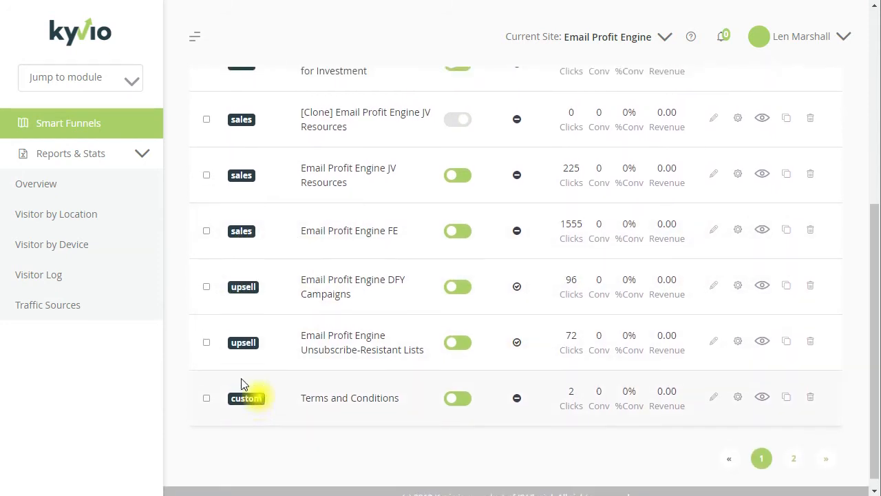
pyautogui.scroll(5, 241, 384)
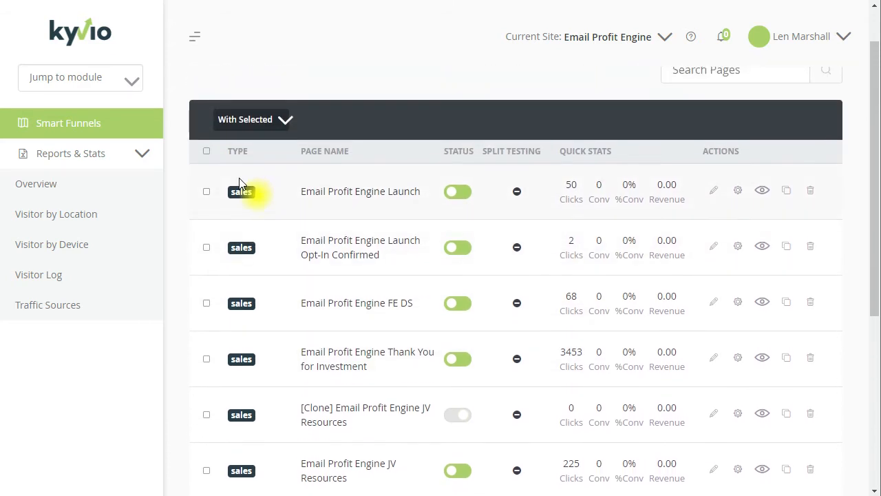
pyautogui.scroll(1, 650, 172)
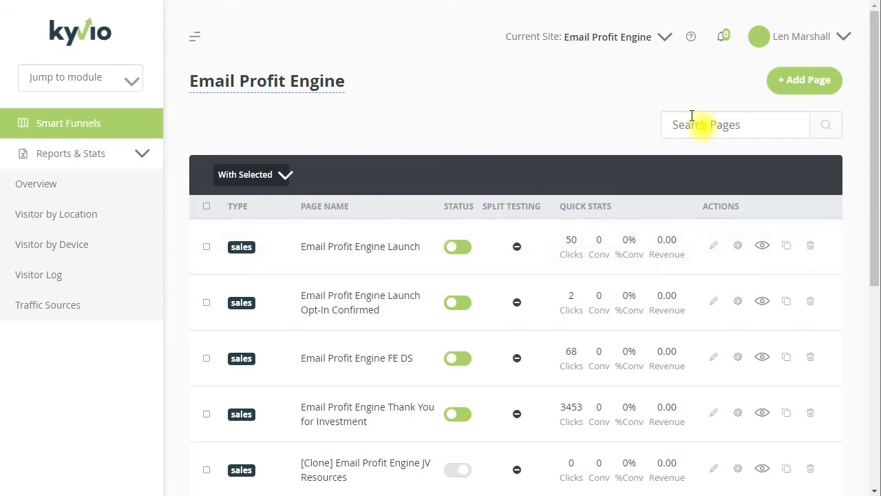
# Examine the page types offered for a new funnel page, from Bridge / Presell to Custom, without creating one.
pyautogui.click(806, 84)
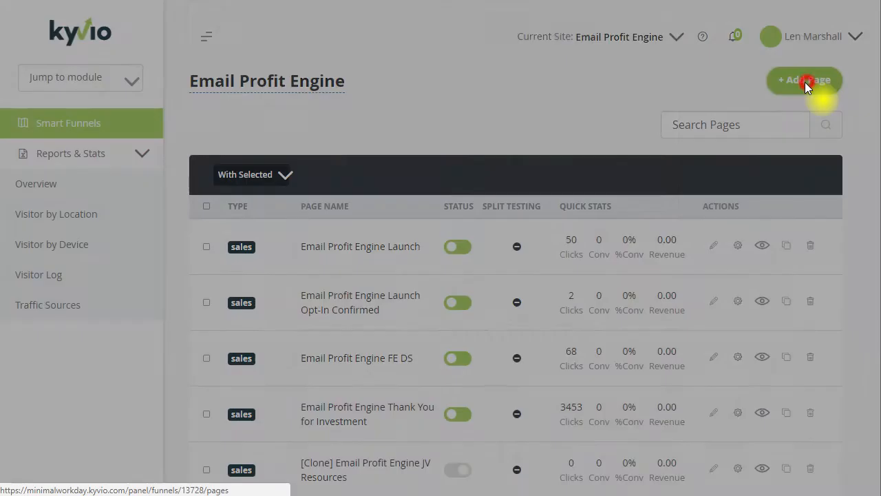
pyautogui.click(636, 169)
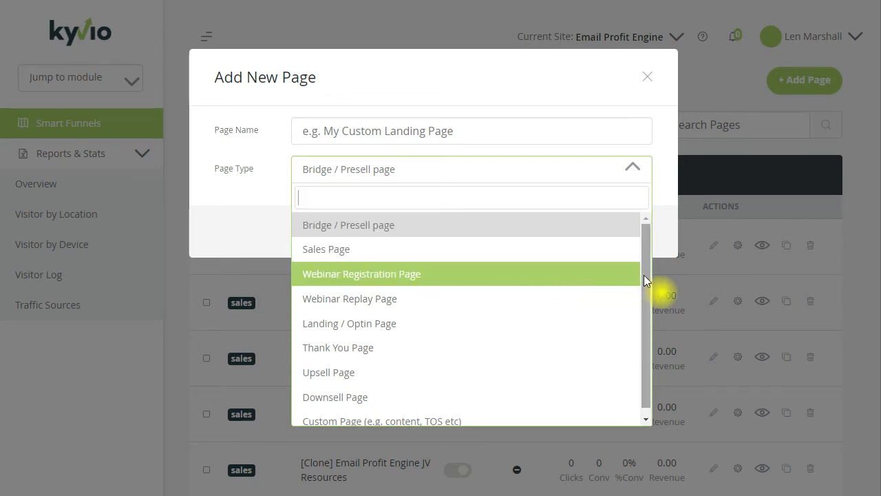
pyautogui.moveTo(648, 277); pyautogui.dragTo(648, 287)
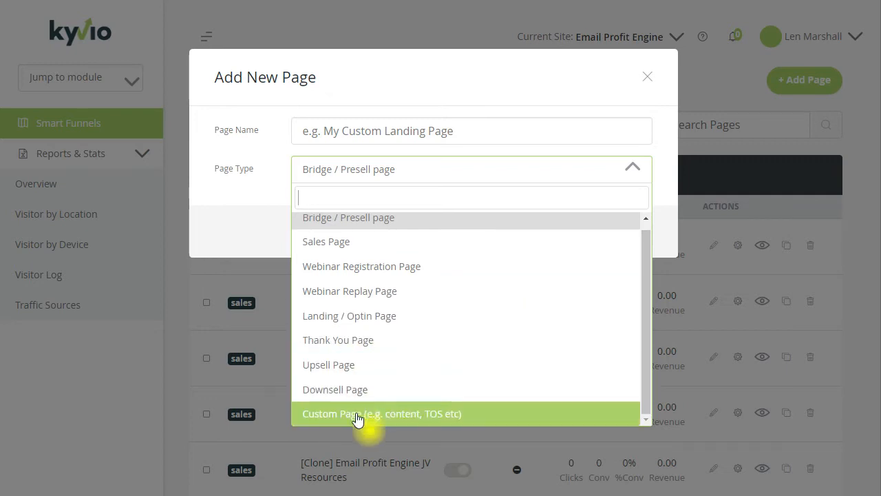
pyautogui.click(572, 105)
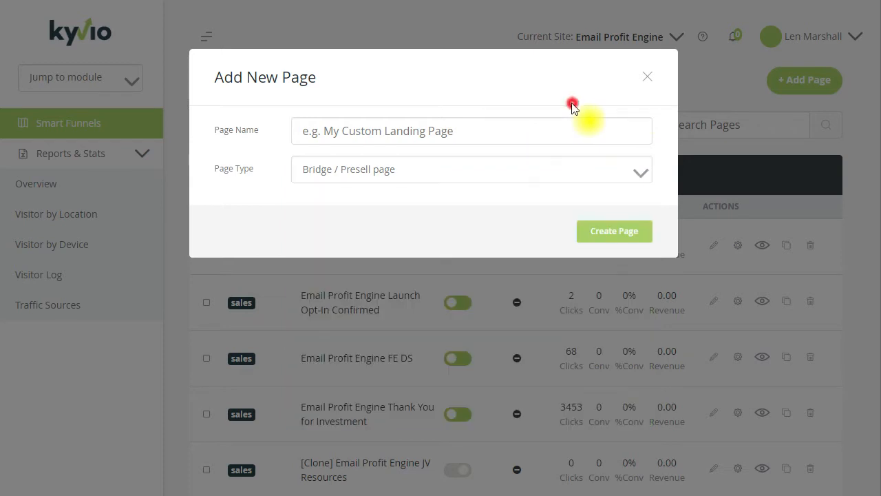
pyautogui.click(647, 76)
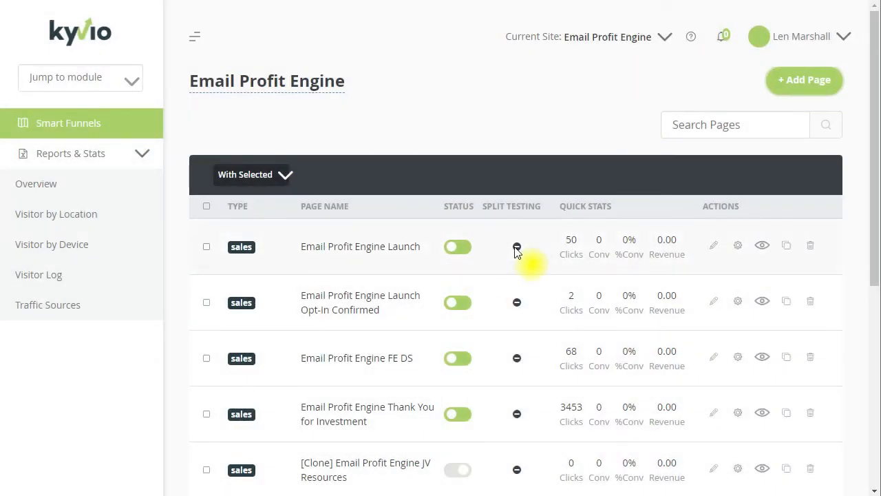
# Open the Email Profit Engine FE sales page in the visual page editor.
pyautogui.scroll(-4, 519, 353)
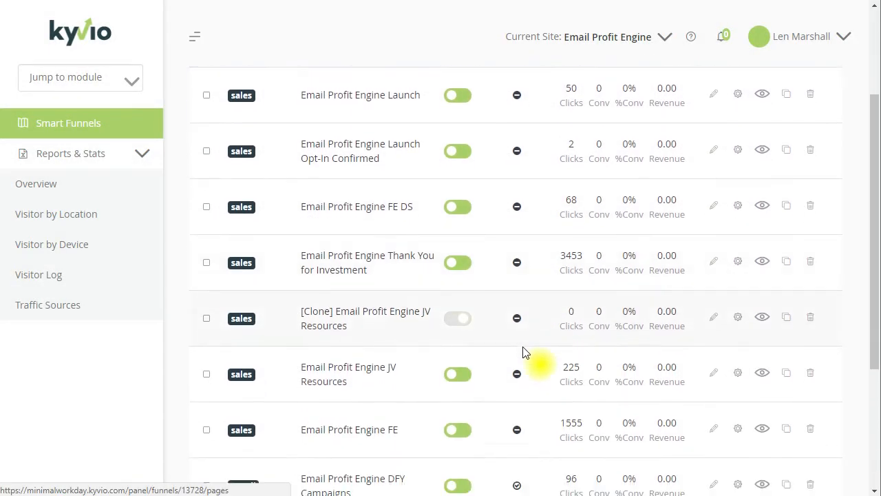
pyautogui.scroll(-2, 385, 344)
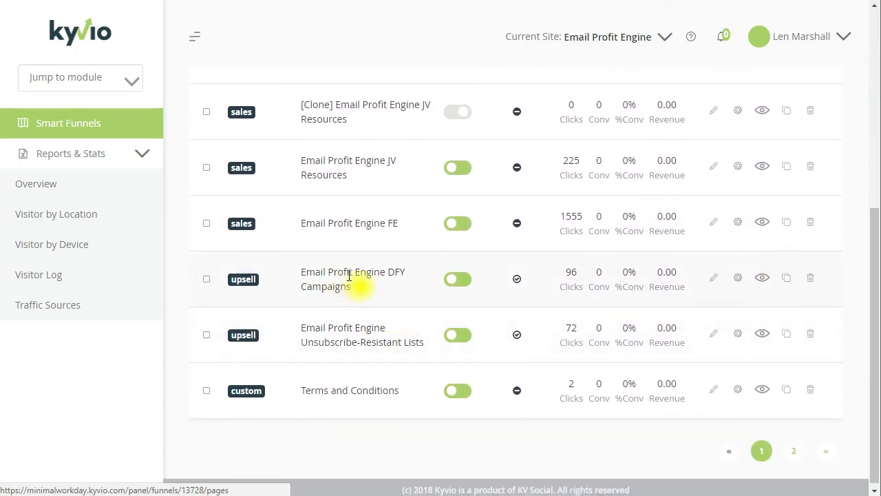
pyautogui.click(714, 224)
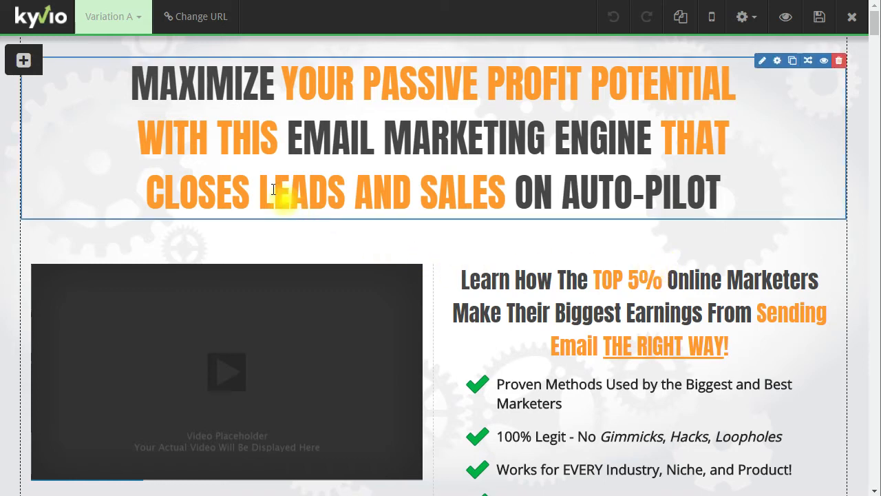
# Open the main headline for text editing, look through the available fonts, and leave the text editing without changes.
pyautogui.click(762, 62)
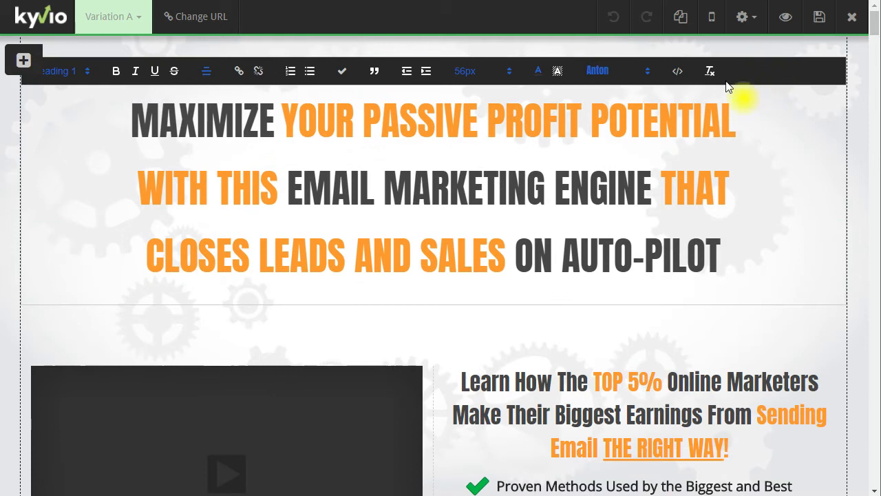
pyautogui.moveTo(234, 120); pyautogui.dragTo(440, 265)
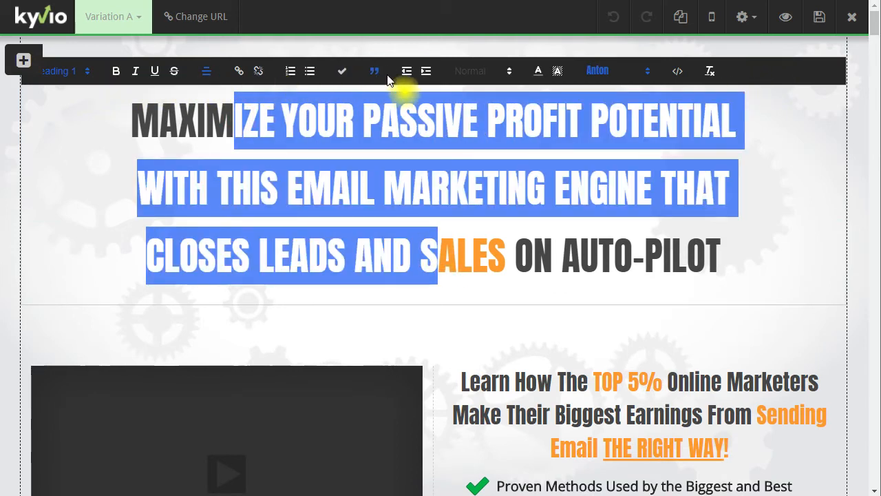
pyautogui.click(640, 72)
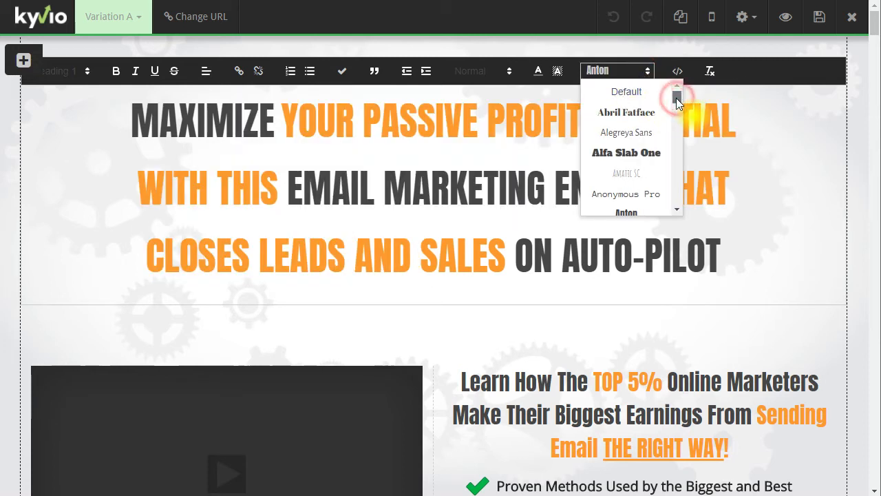
pyautogui.moveTo(677, 98)
pyautogui.mouseDown()
pyautogui.moveTo(688, 122)
pyautogui.moveTo(679, 133)
pyautogui.moveTo(680, 197)
pyautogui.moveTo(682, 93)
pyautogui.mouseUp()
pyautogui.click(631, 76)
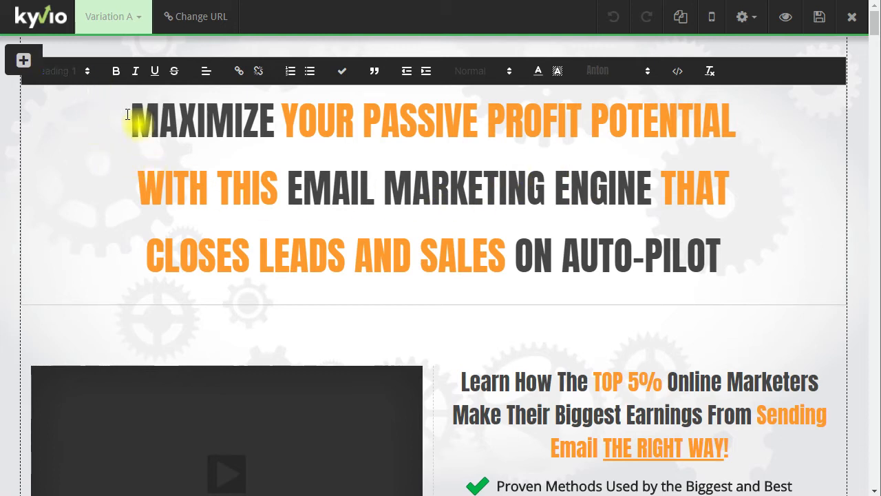
pyautogui.click(854, 60)
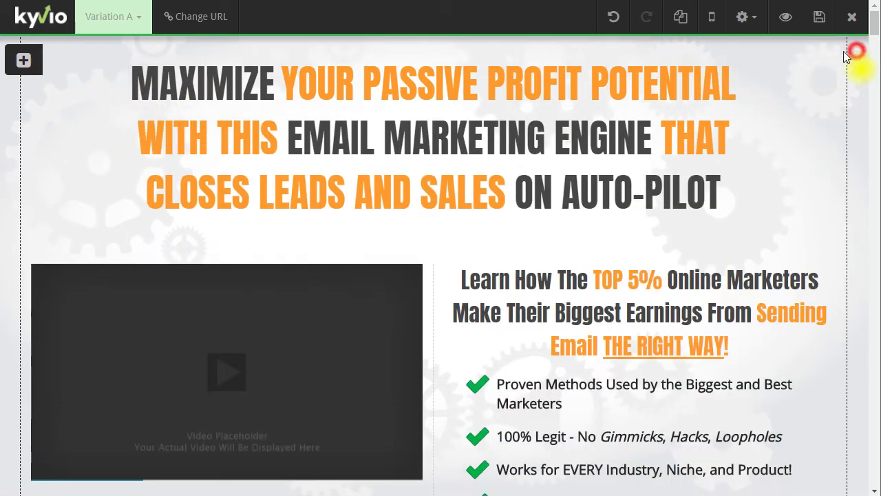
# Try moving the main headline into the column above the video placeholder, and undo the move.
pyautogui.moveTo(504, 101); pyautogui.dragTo(532, 124)
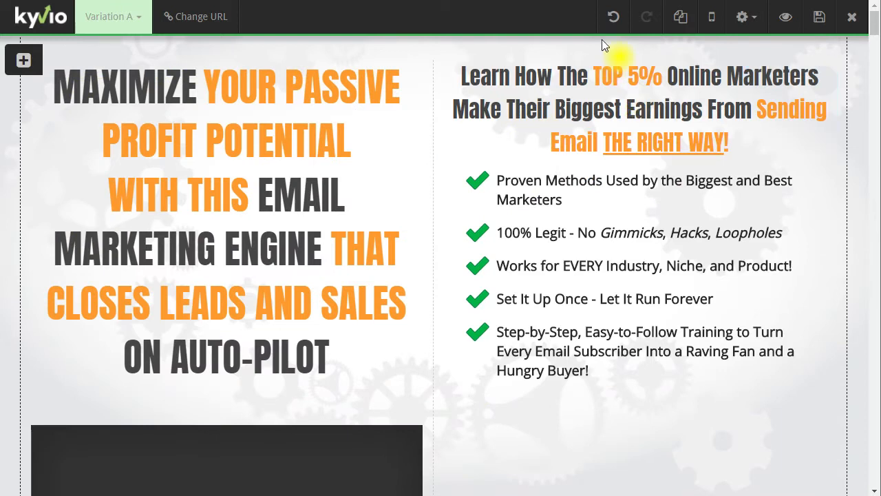
pyautogui.click(613, 20)
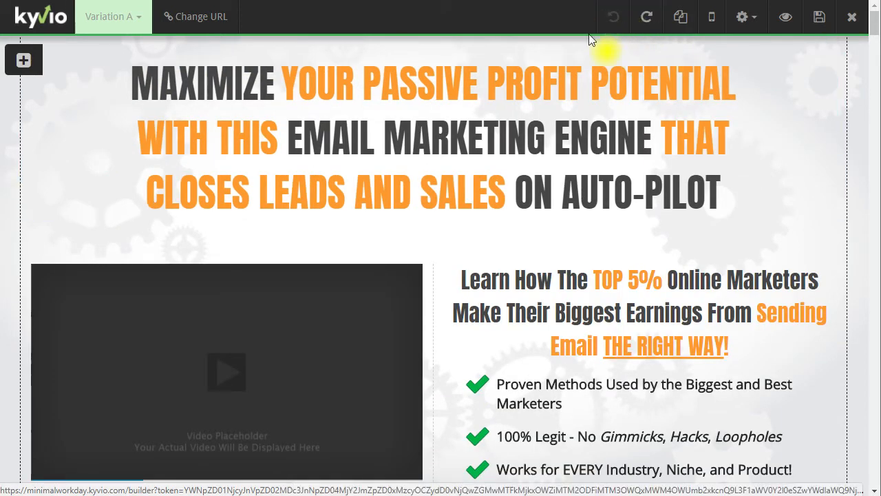
# Open the element library and examine the block, column and text elements that can be inserted.
pyautogui.click(24, 65)
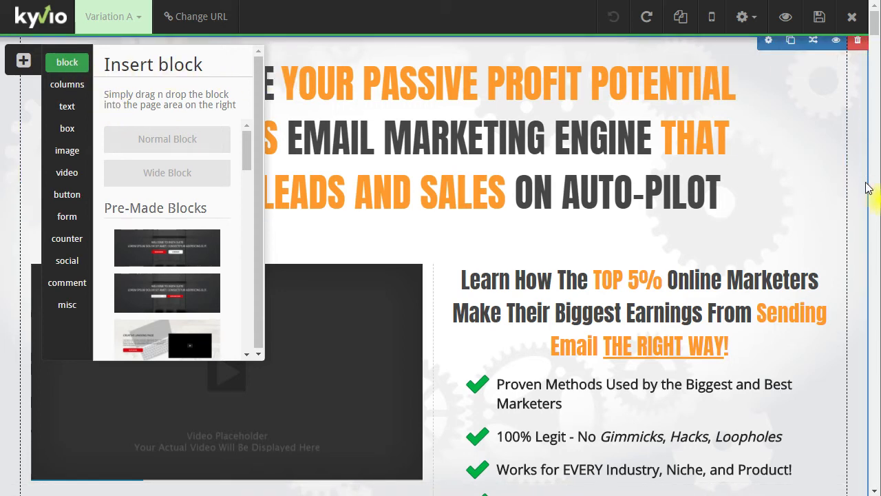
pyautogui.moveTo(875, 25); pyautogui.dragTo(856, 172)
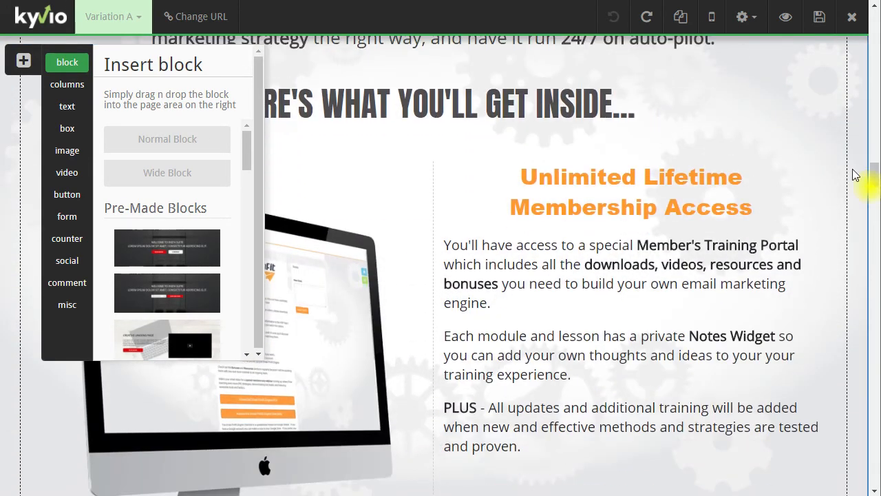
pyautogui.click(73, 87)
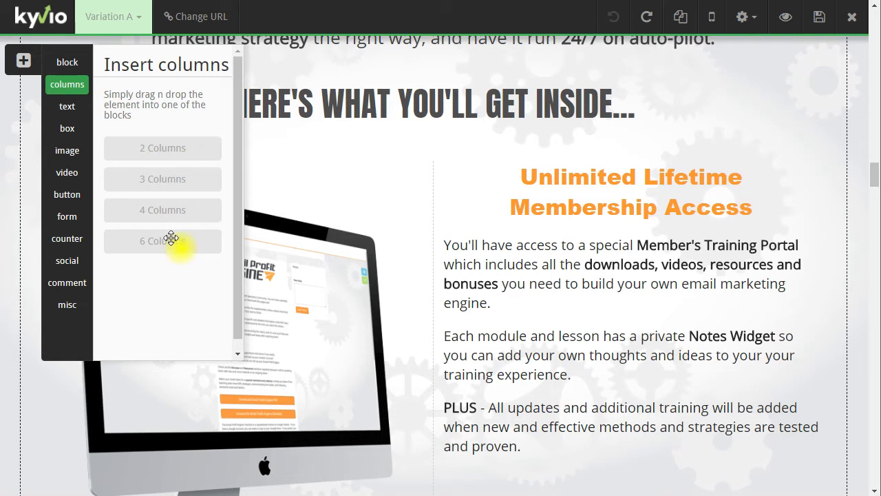
pyautogui.click(71, 109)
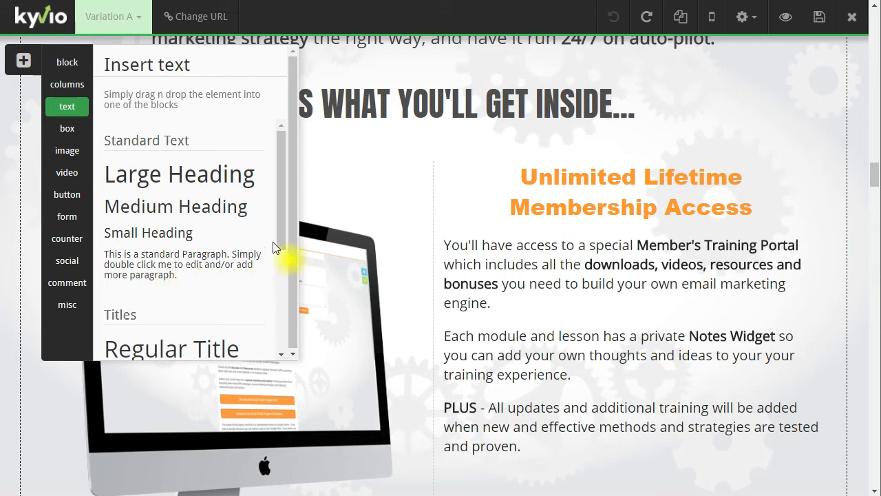
pyautogui.moveTo(282, 243); pyautogui.dragTo(276, 345)
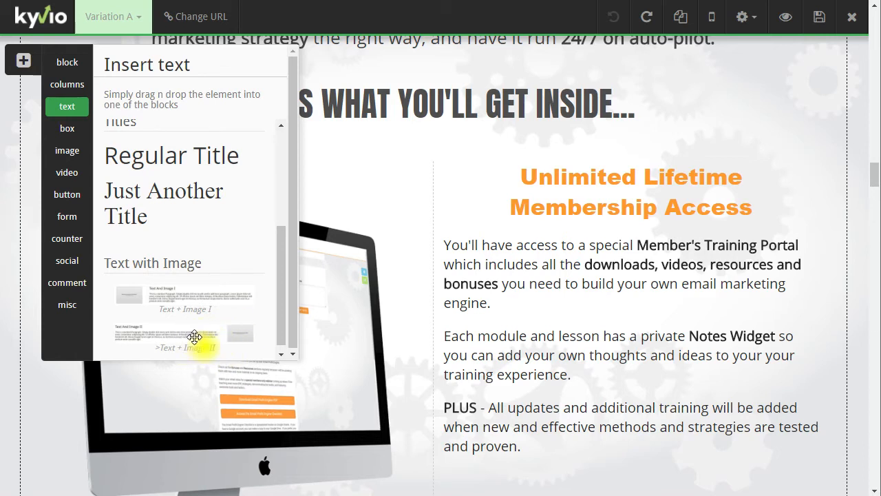
# Examine the insertable box elements, including the standard, panel, product and testimonial boxes.
pyautogui.click(67, 128)
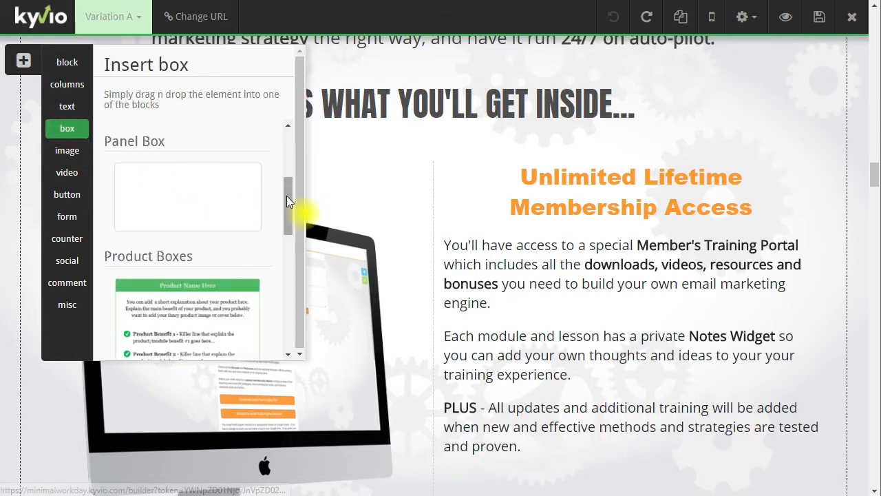
pyautogui.moveTo(291, 194); pyautogui.dragTo(223, 149)
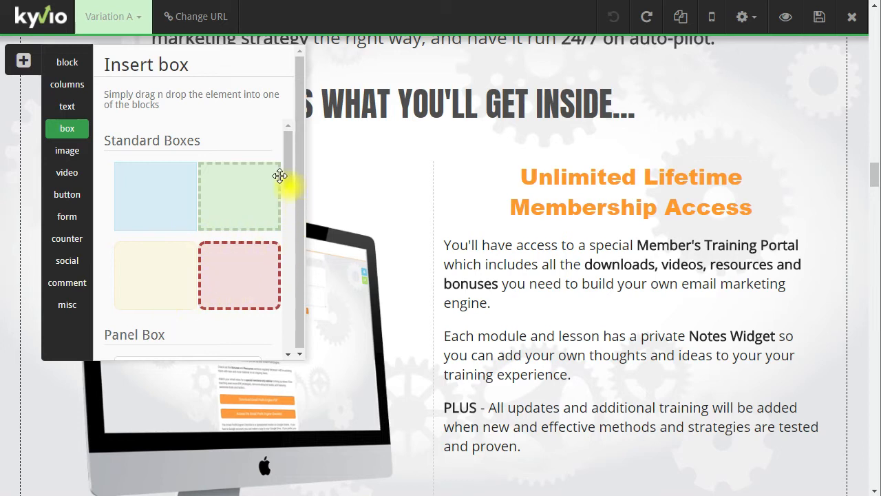
pyautogui.moveTo(291, 177); pyautogui.dragTo(287, 278)
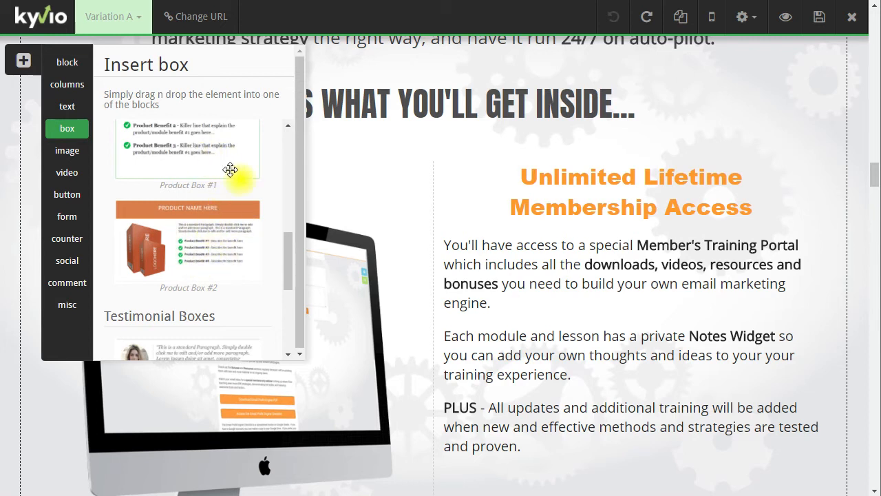
pyautogui.moveTo(290, 249); pyautogui.dragTo(288, 309)
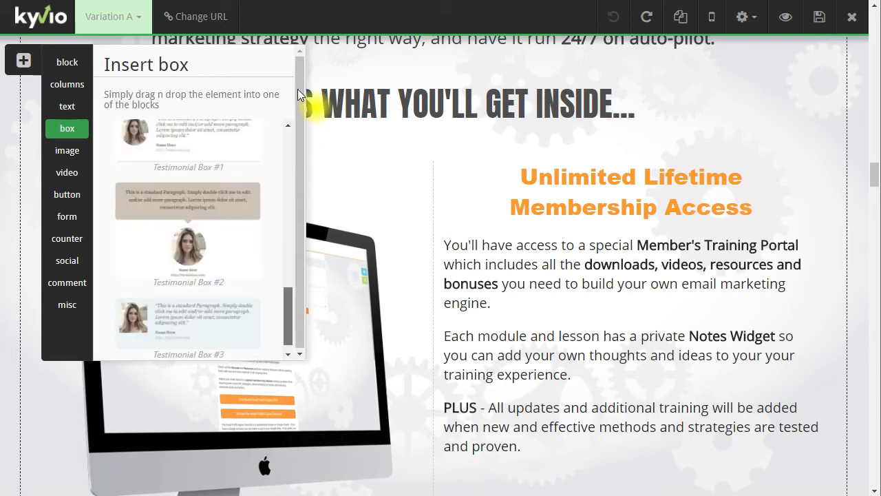
pyautogui.click(289, 148)
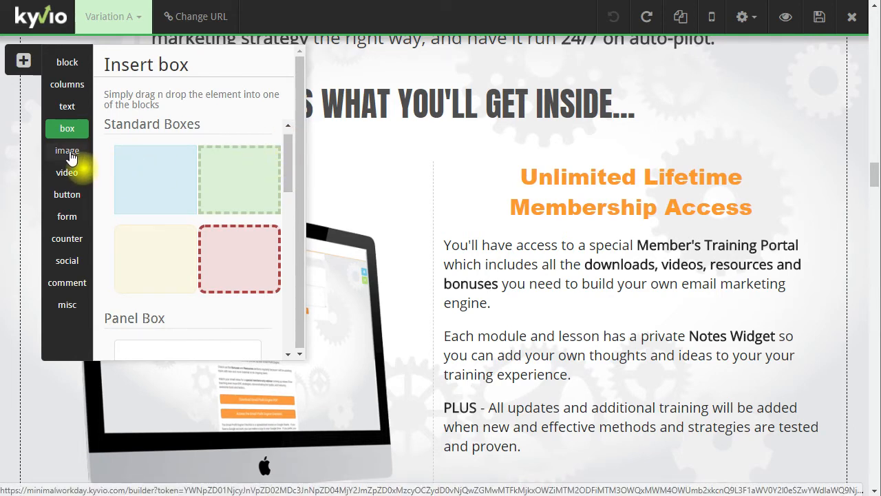
# Examine the insertable image, video and button elements in the element library.
pyautogui.click(71, 157)
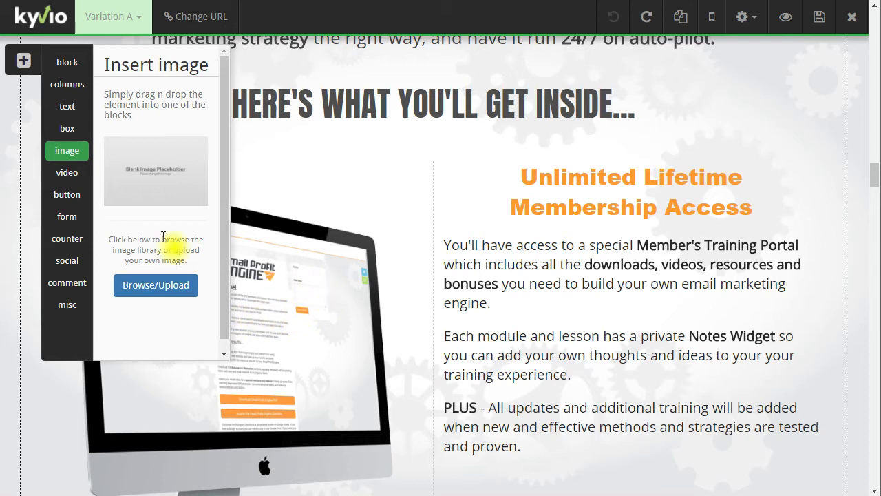
pyautogui.click(70, 182)
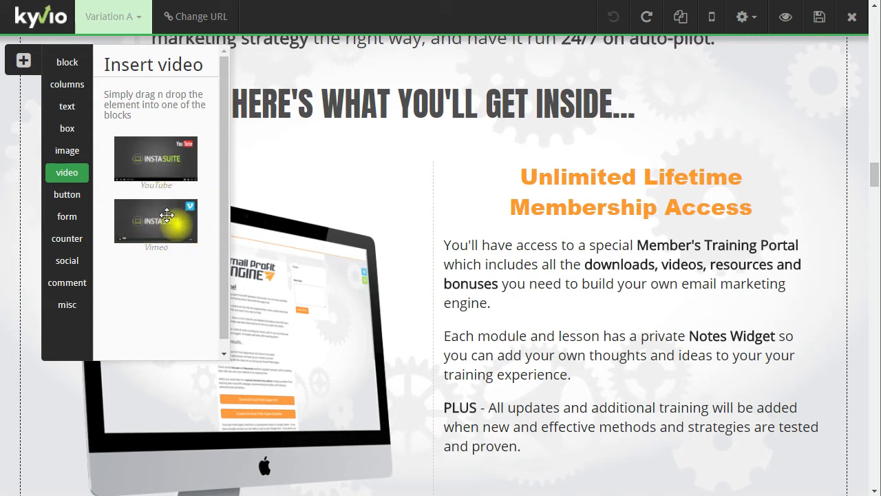
pyautogui.click(68, 197)
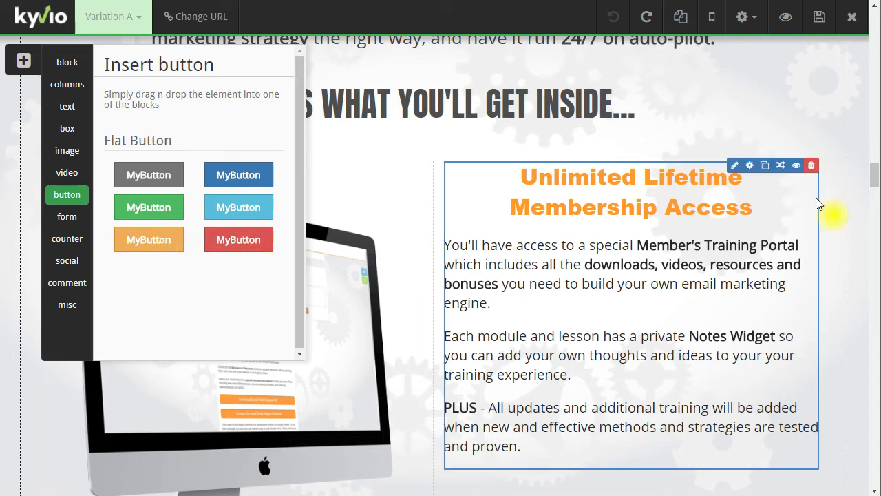
# Open the settings of the "Get Instant Access Now" button below the instructional videos text and examine its style, size and color options.
pyautogui.moveTo(876, 183); pyautogui.dragTo(876, 228)
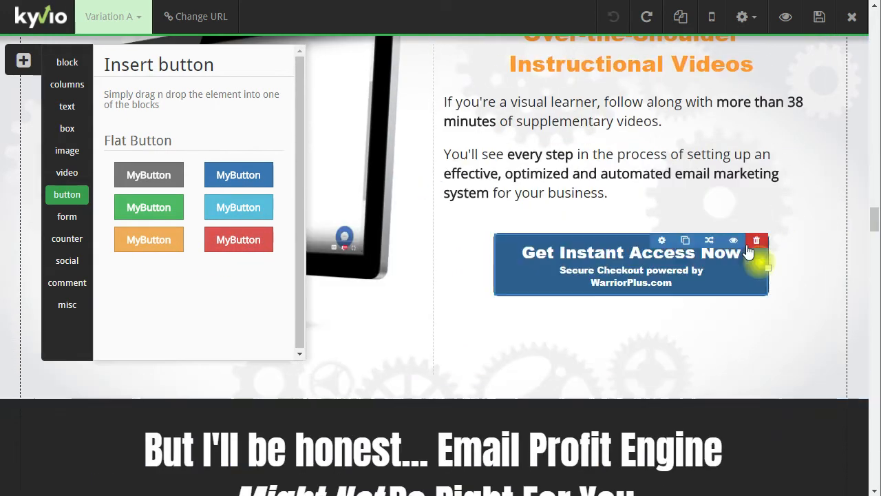
pyautogui.click(662, 241)
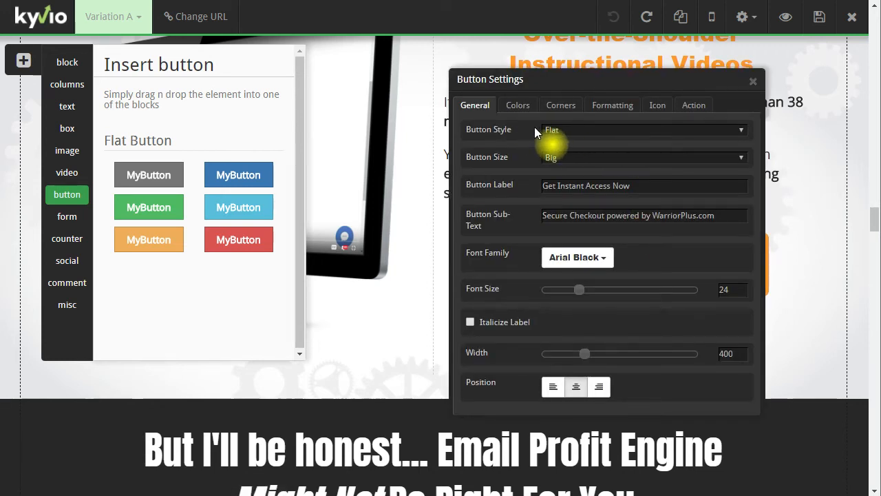
pyautogui.click(577, 130)
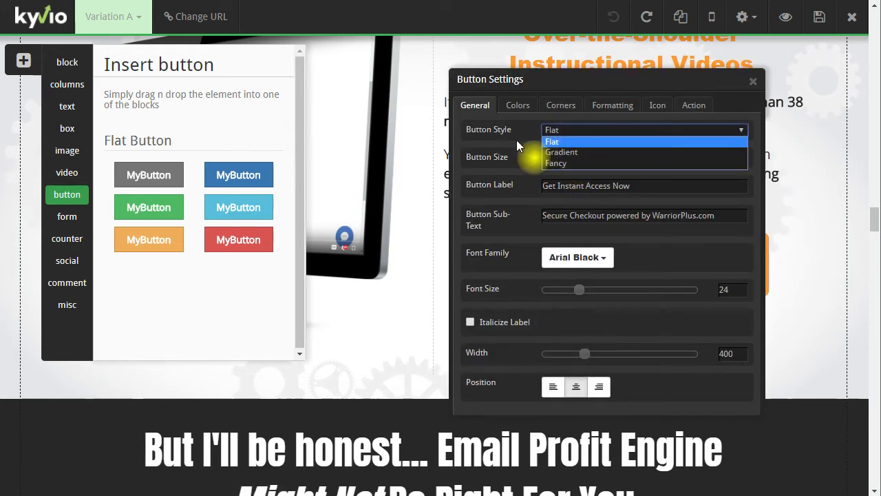
pyautogui.click(510, 140)
pyautogui.click(568, 159)
pyautogui.click(511, 158)
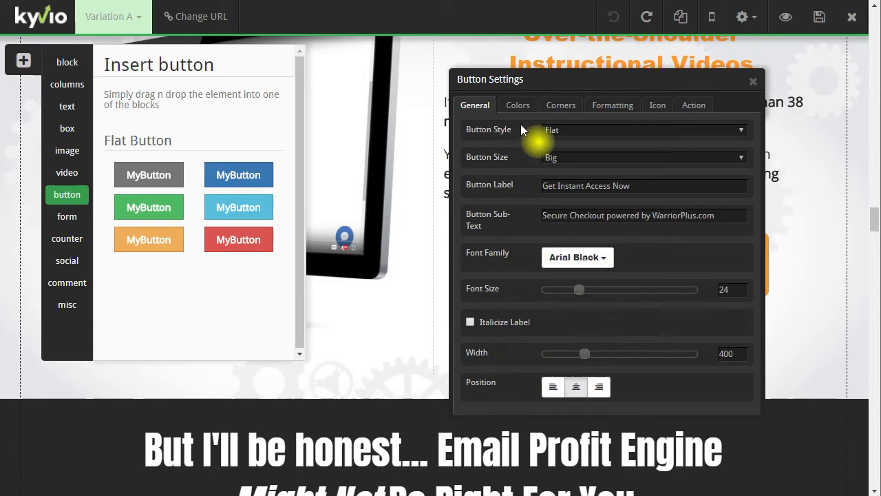
pyautogui.click(518, 105)
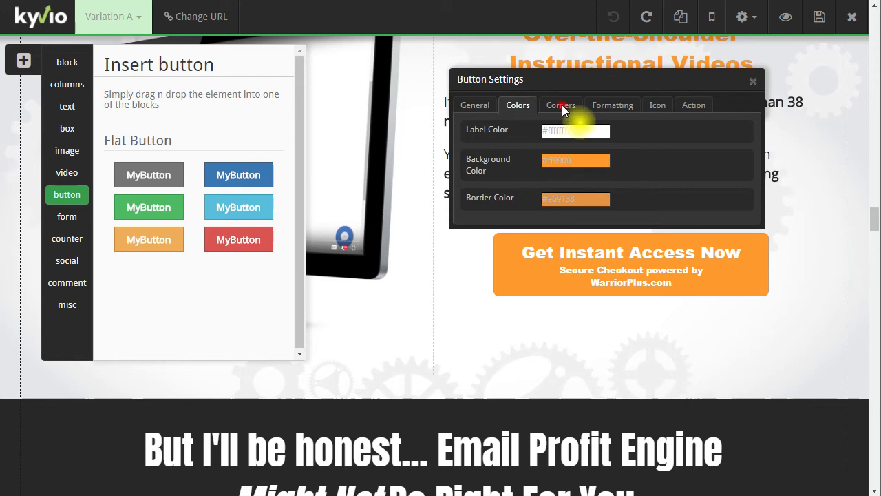
# Turn off individual corner radii for the "Get Instant Access Now" button and set its corner radius to 0.
pyautogui.click(562, 105)
pyautogui.click(525, 163)
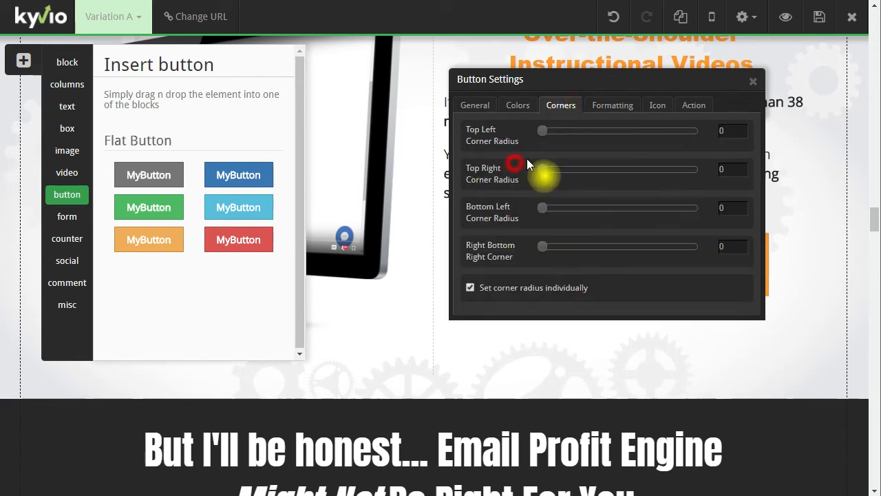
pyautogui.click(497, 287)
pyautogui.moveTo(568, 130); pyautogui.dragTo(544, 136)
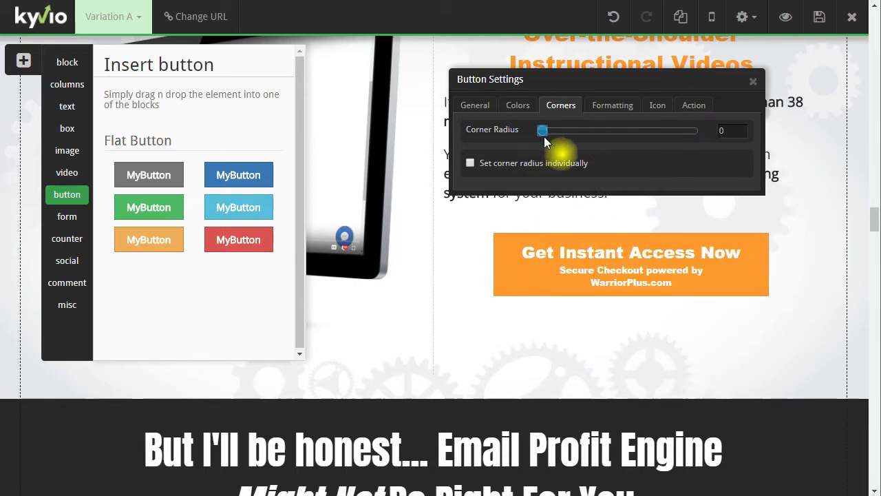
# Examine the button's margin, icon and on-click action options, and close its settings.
pyautogui.click(613, 106)
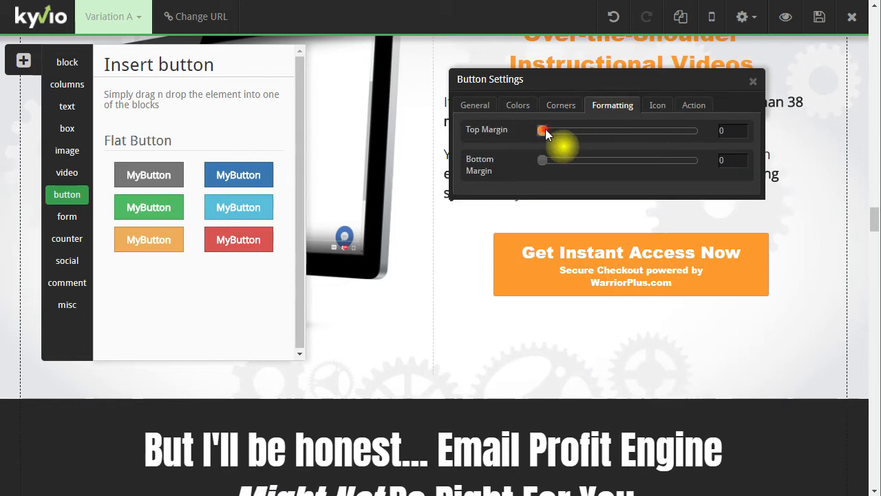
pyautogui.moveTo(581, 129); pyautogui.dragTo(536, 137)
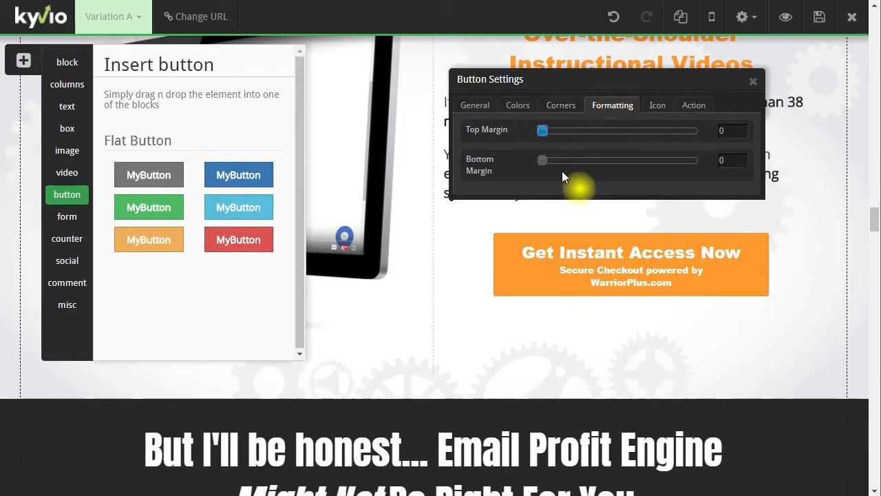
pyautogui.click(655, 108)
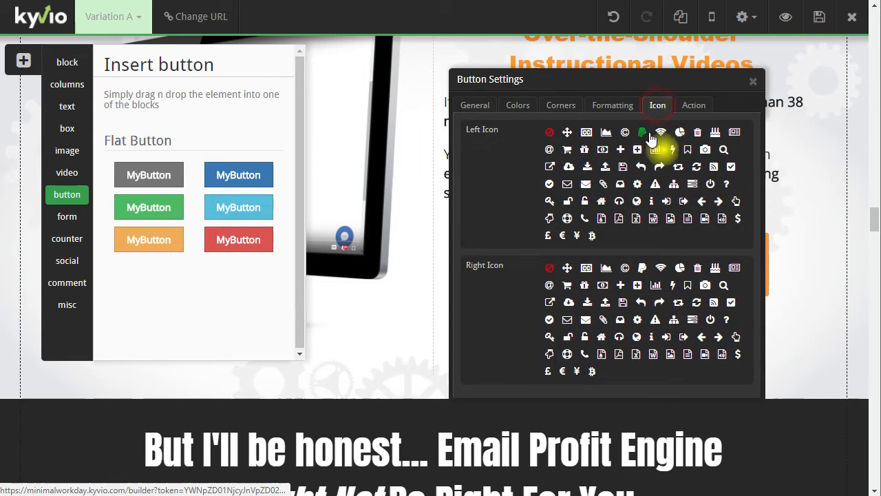
pyautogui.click(694, 107)
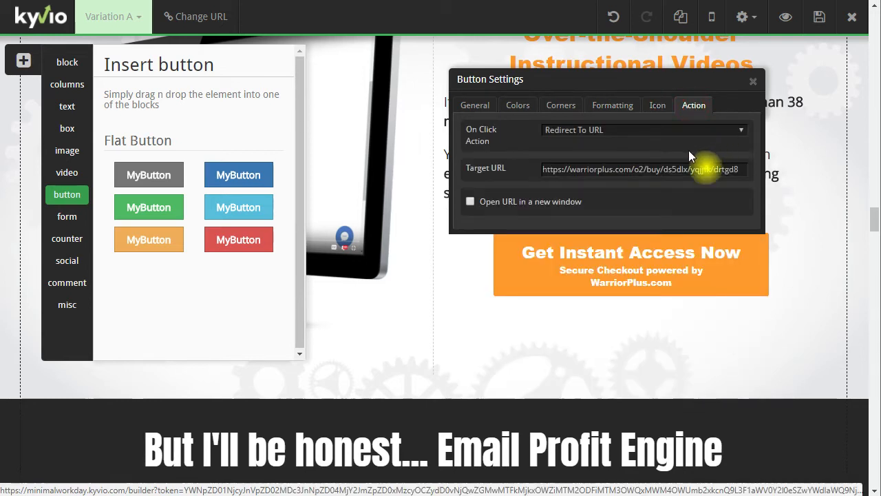
pyautogui.click(579, 131)
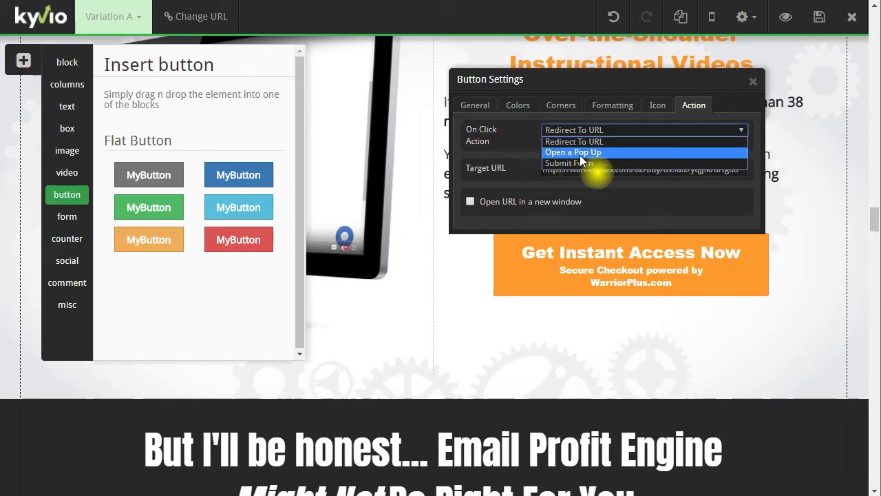
pyautogui.click(513, 156)
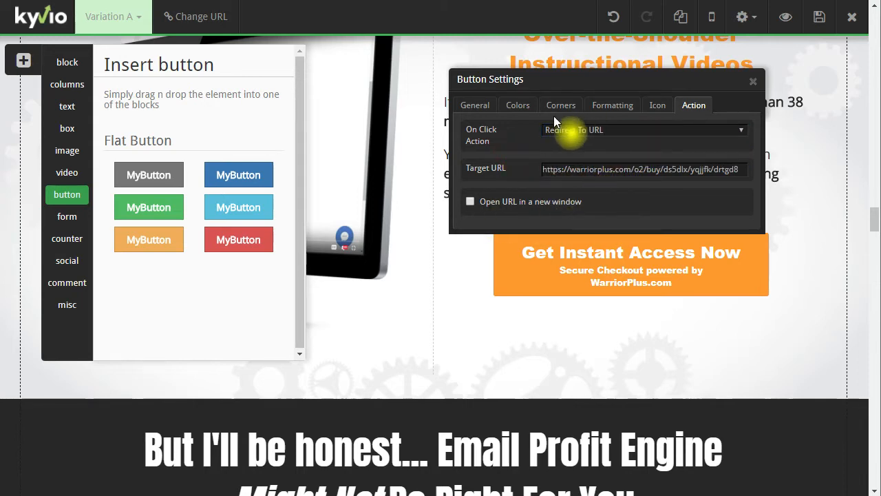
pyautogui.click(753, 83)
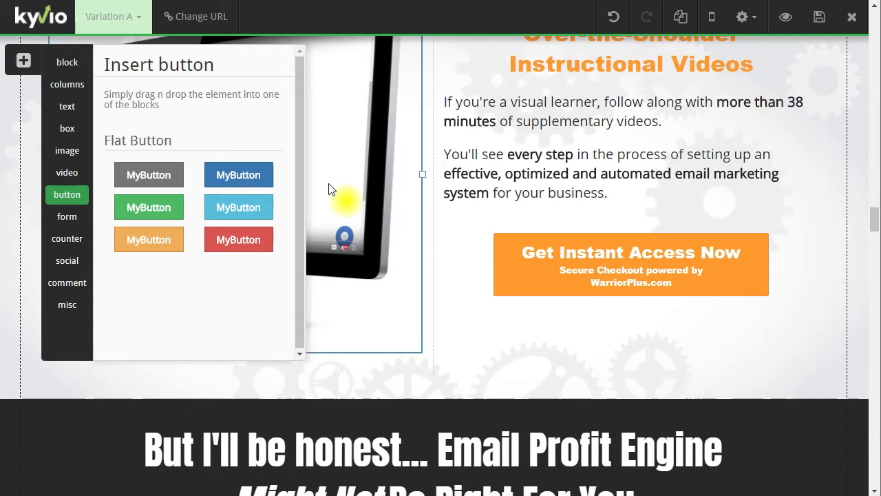
# Look through the insertable forms and add a Standard Opt-In Form below the monitor image and the "Get Instant Access Now" button.
pyautogui.click(67, 217)
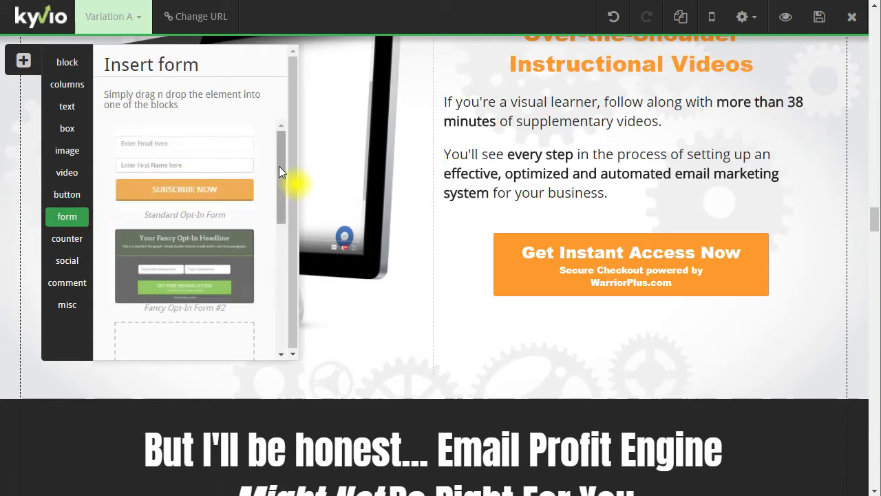
pyautogui.moveTo(281, 165)
pyautogui.mouseDown()
pyautogui.moveTo(279, 303)
pyautogui.moveTo(287, 154)
pyautogui.mouseUp()
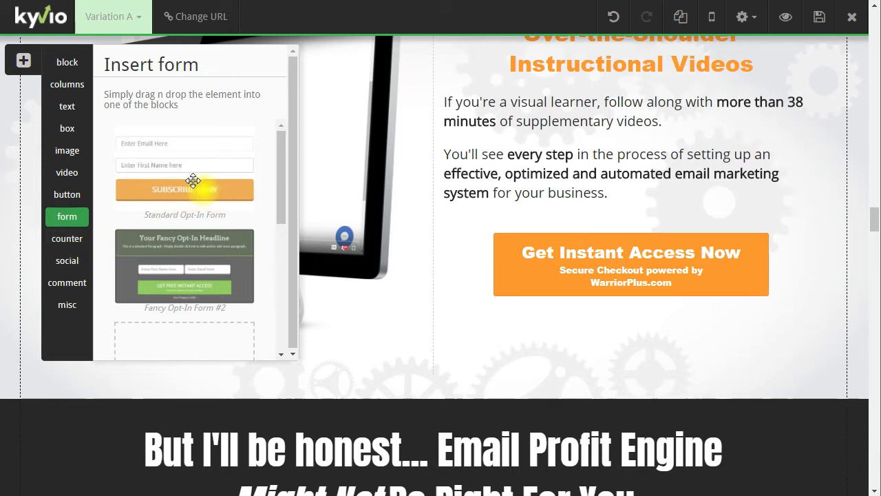
pyautogui.moveTo(195, 180); pyautogui.dragTo(639, 361)
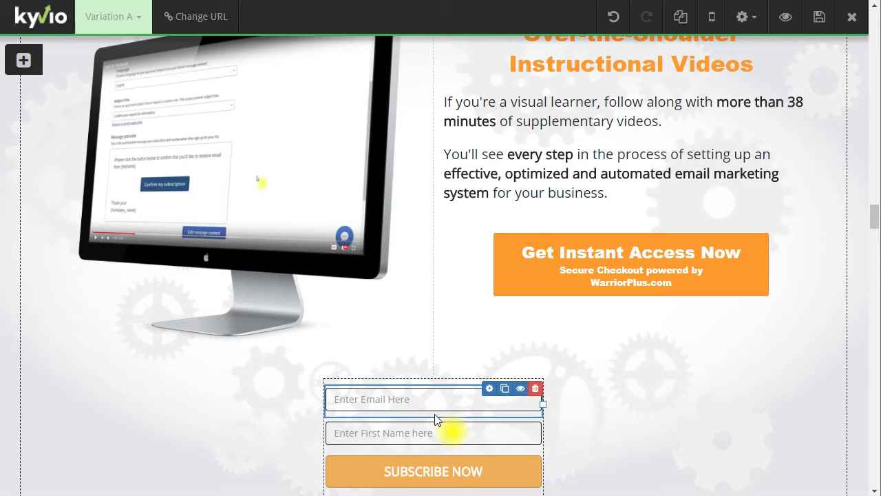
pyautogui.scroll(-3, 436, 409)
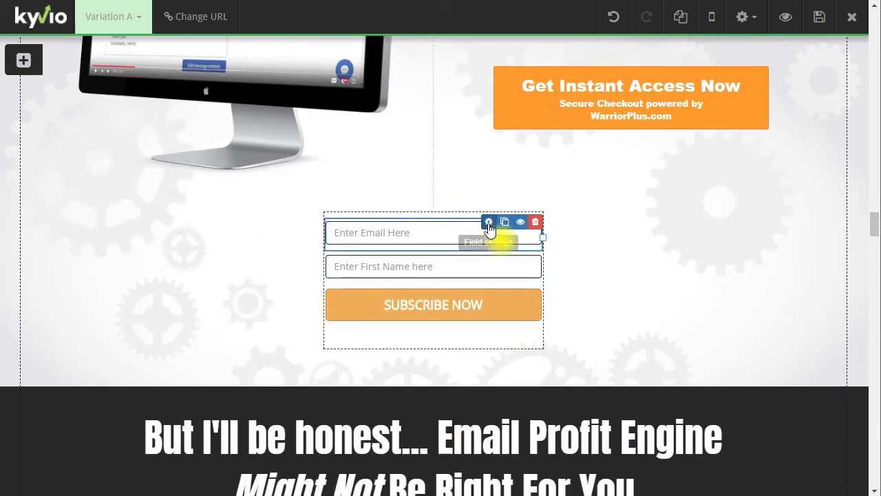
# Open the opt-in form's settings, try the Horizontal form style, and set the form style to Inline.
pyautogui.click(472, 218)
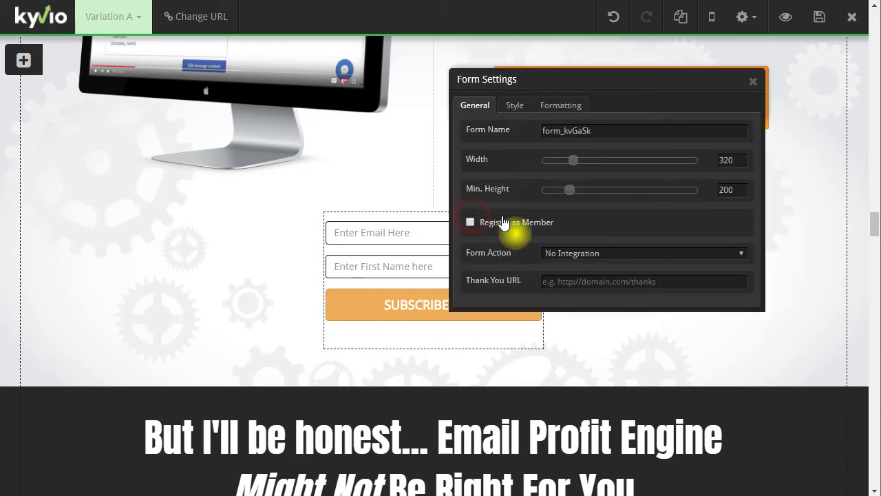
pyautogui.click(517, 106)
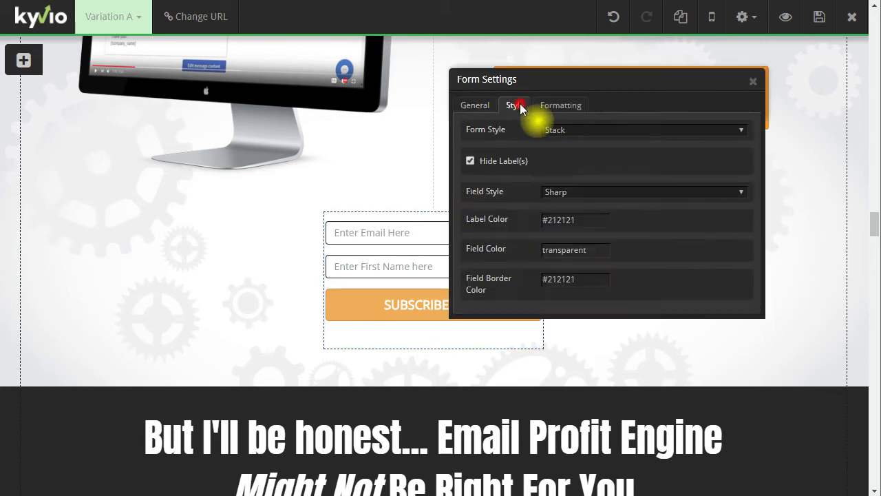
pyautogui.click(645, 131)
pyautogui.click(650, 152)
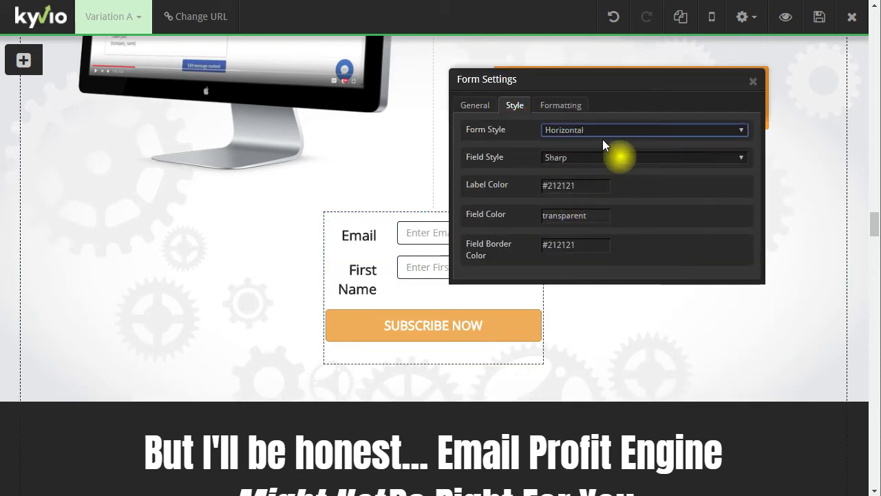
pyautogui.click(617, 131)
pyautogui.click(600, 163)
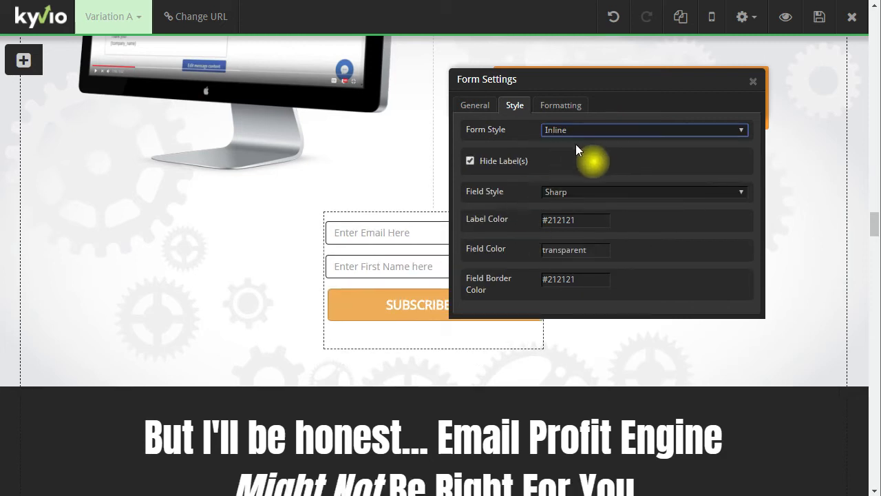
# Set the opt-in form's width to 1200 and move its settings dialog off the form fields.
pyautogui.click(481, 107)
pyautogui.moveTo(578, 163); pyautogui.dragTo(708, 164)
pyautogui.moveTo(620, 82); pyautogui.dragTo(721, 51)
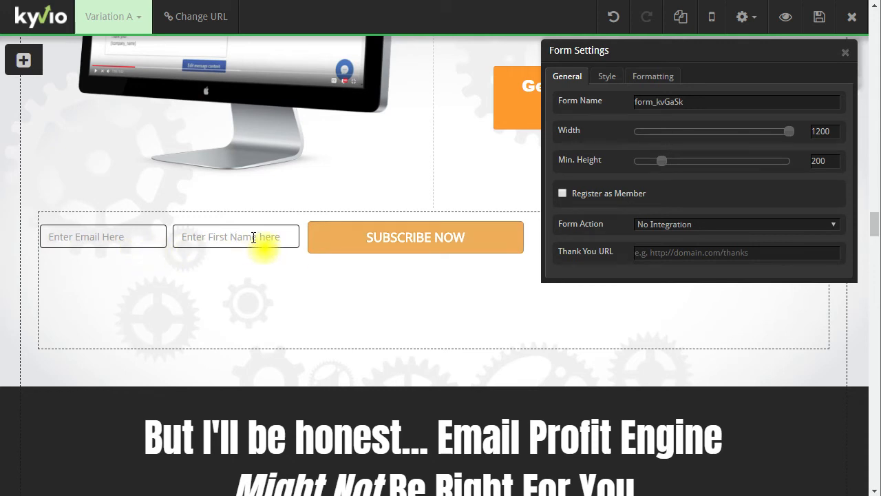
# Try the Horizontal form style and visible labels on the opt-in form, and restore the Inline style with hidden labels.
pyautogui.click(607, 77)
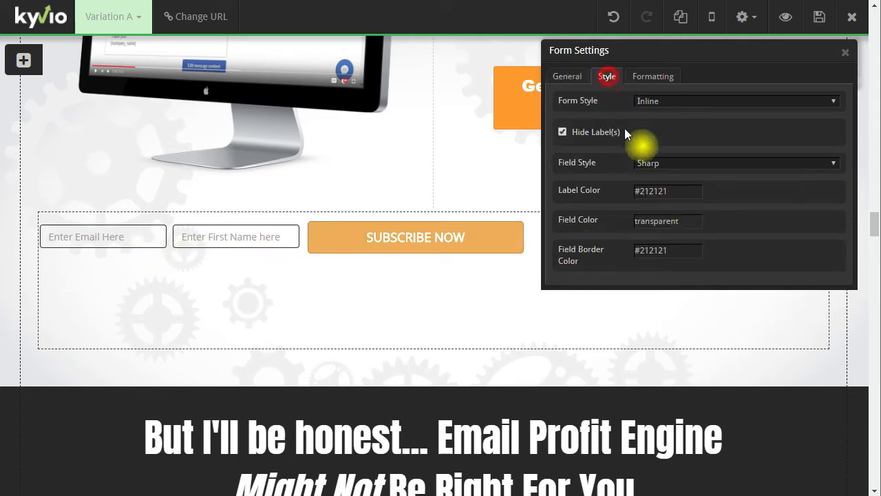
pyautogui.click(669, 101)
pyautogui.click(672, 121)
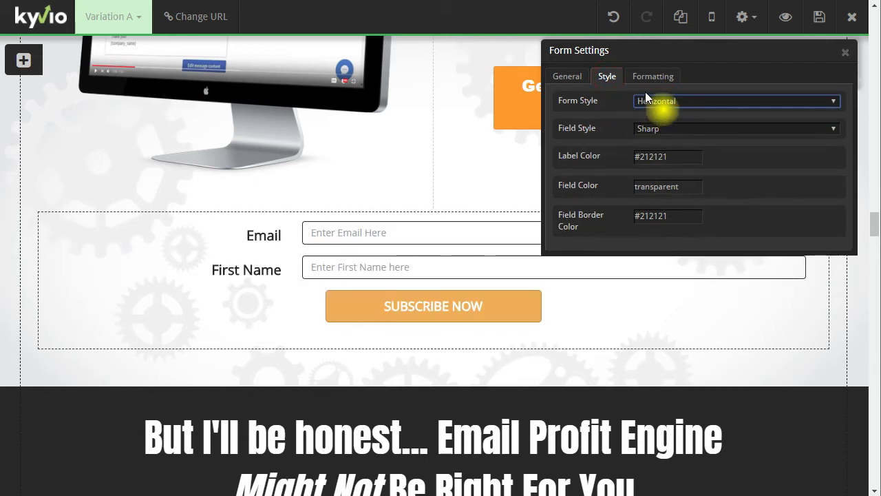
pyautogui.click(666, 101)
pyautogui.click(656, 133)
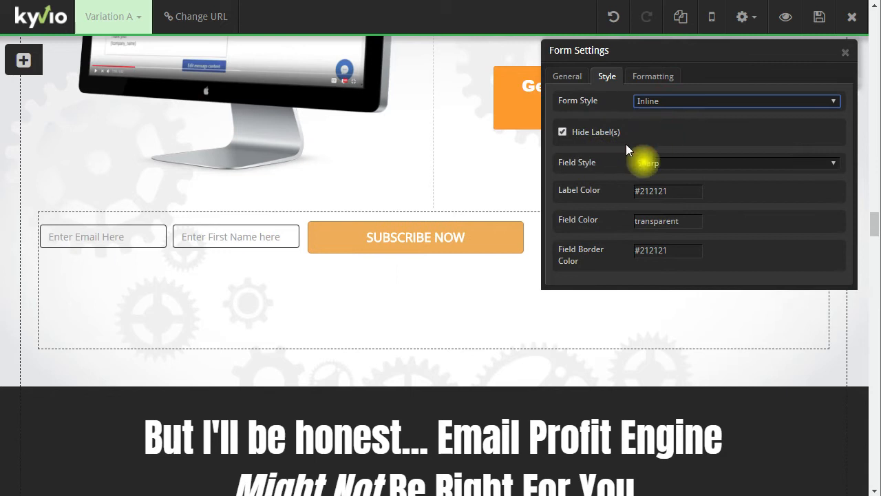
pyautogui.click(596, 136)
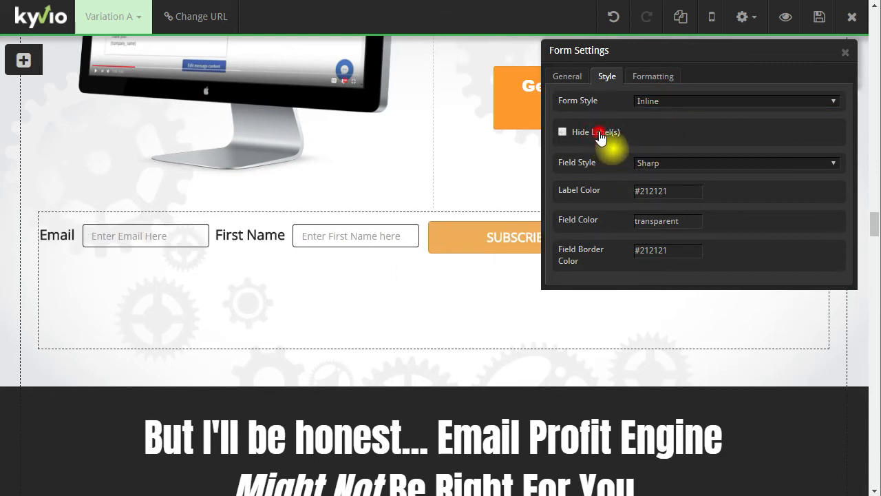
pyautogui.click(598, 133)
# Try the Rounded field style on the opt-in form and set the field style to Capsule.
pyautogui.click(696, 163)
pyautogui.click(681, 186)
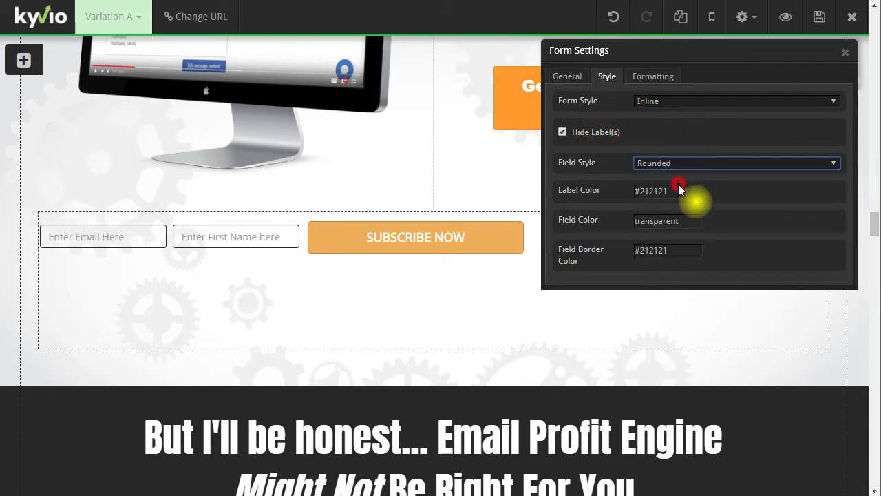
pyautogui.click(684, 163)
pyautogui.click(677, 197)
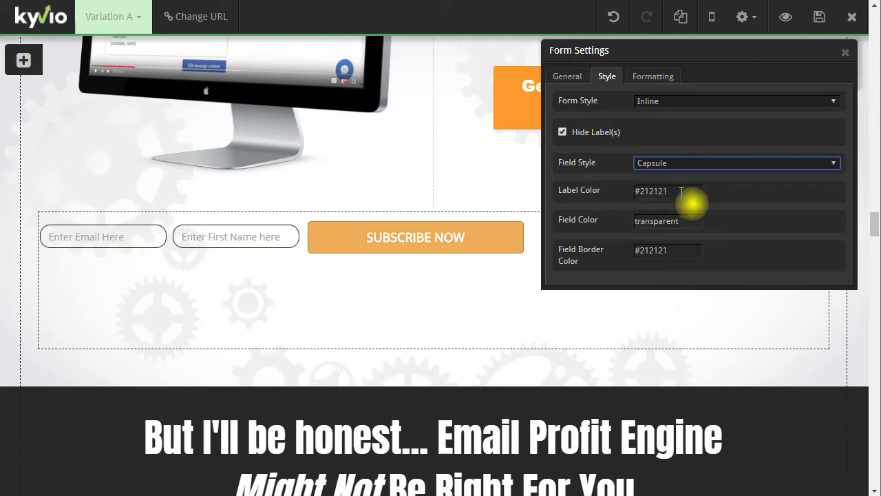
# Reduce the opt-in form's bottom margin to the minimum and return to the form's general settings.
pyautogui.click(654, 74)
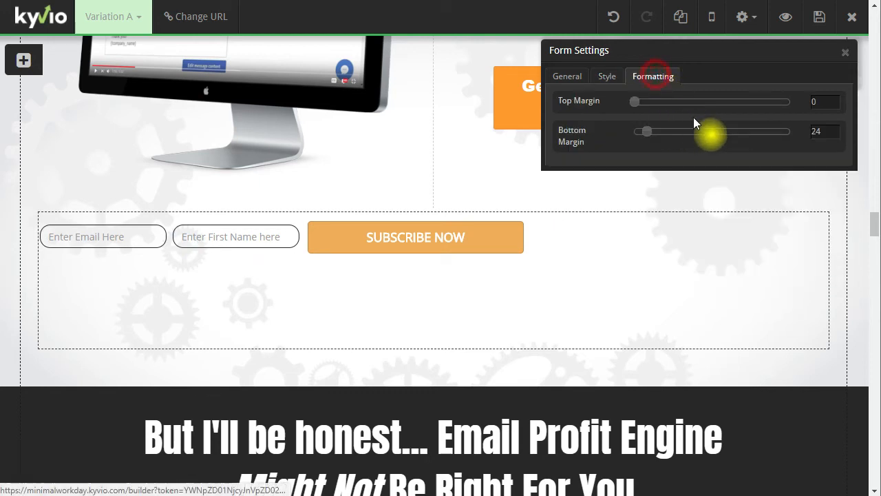
pyautogui.click(633, 130)
pyautogui.click(607, 76)
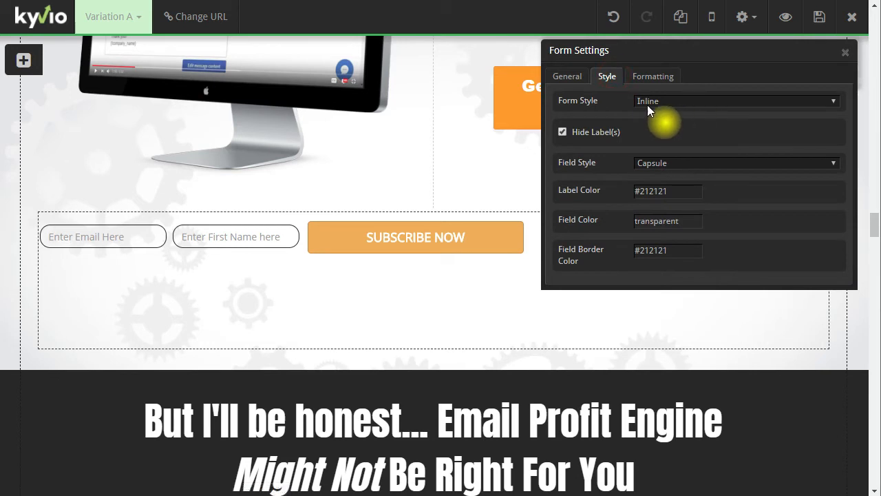
pyautogui.click(576, 80)
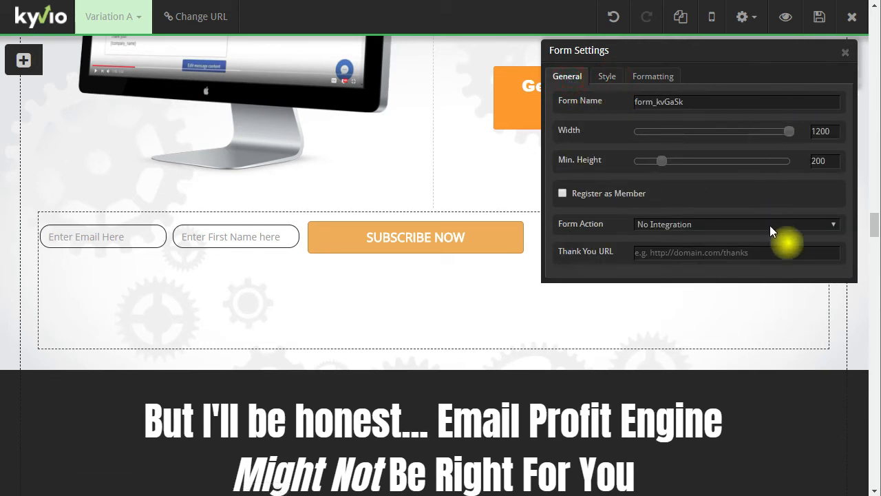
# Review the available Form Action options for the opt-in form and close its settings.
pyautogui.click(831, 226)
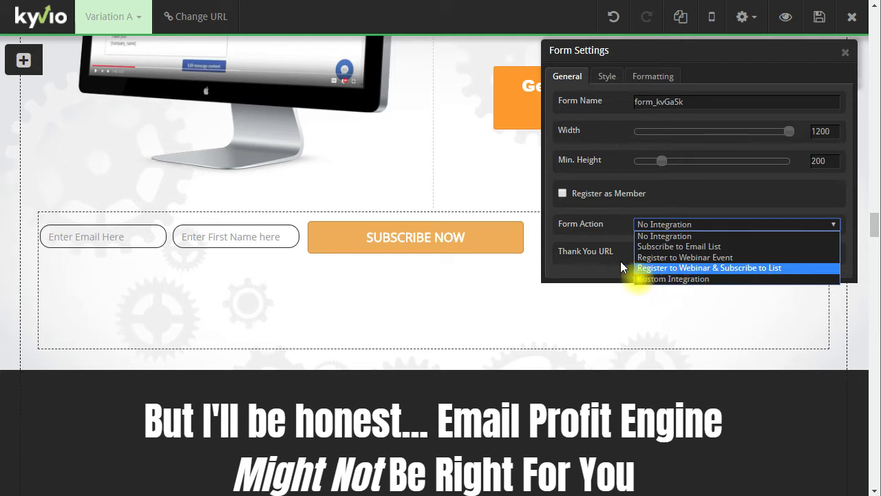
pyautogui.click(603, 278)
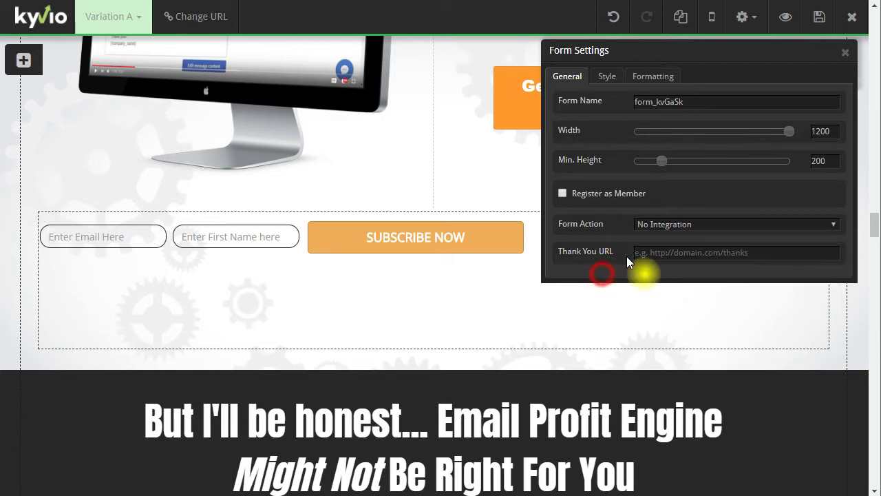
pyautogui.click(846, 52)
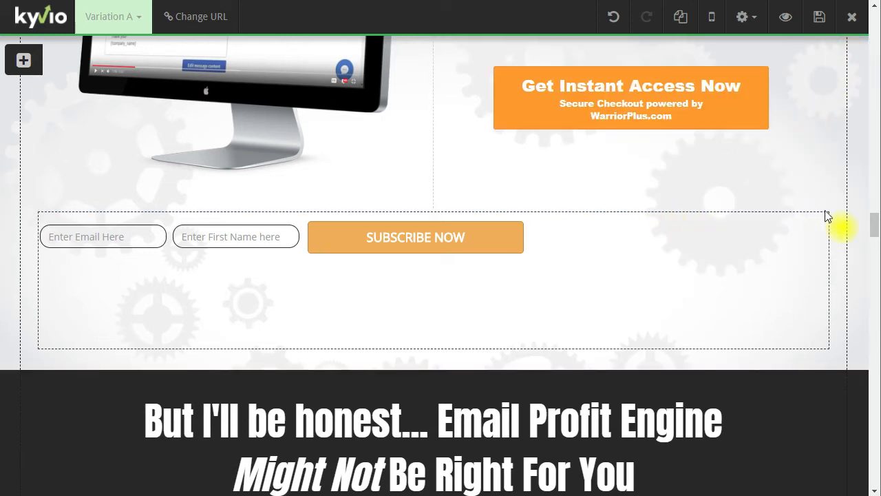
# Delete the opt-in form below the Get Instant Access Now section.
pyautogui.moveTo(821, 223)
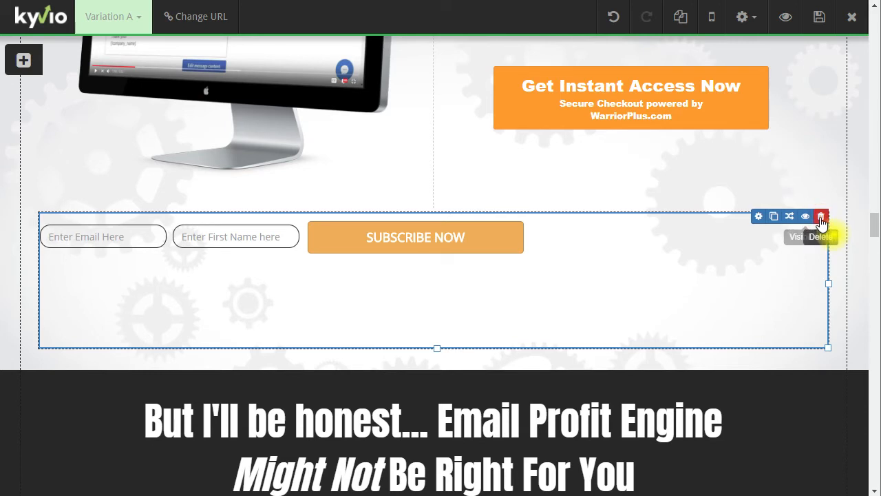
pyautogui.click(822, 219)
pyautogui.click(530, 140)
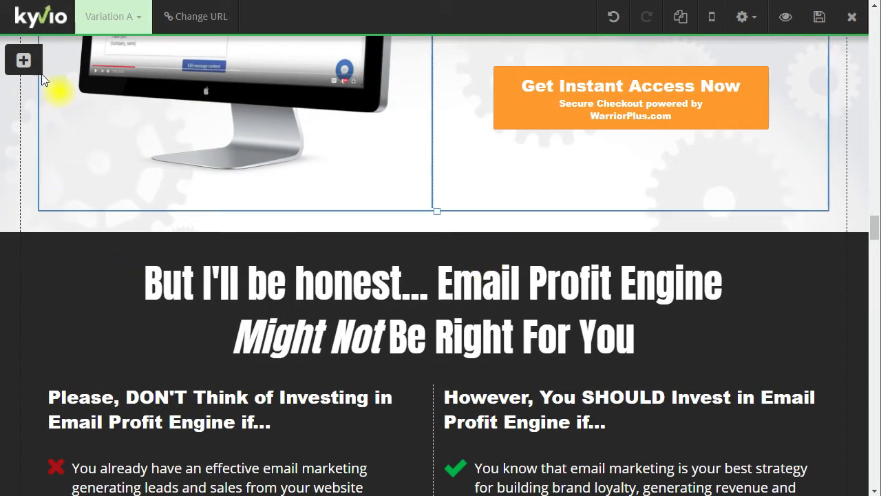
# Browse the insertable counter, social, comment and misc elements.
pyautogui.click(23, 60)
pyautogui.click(64, 243)
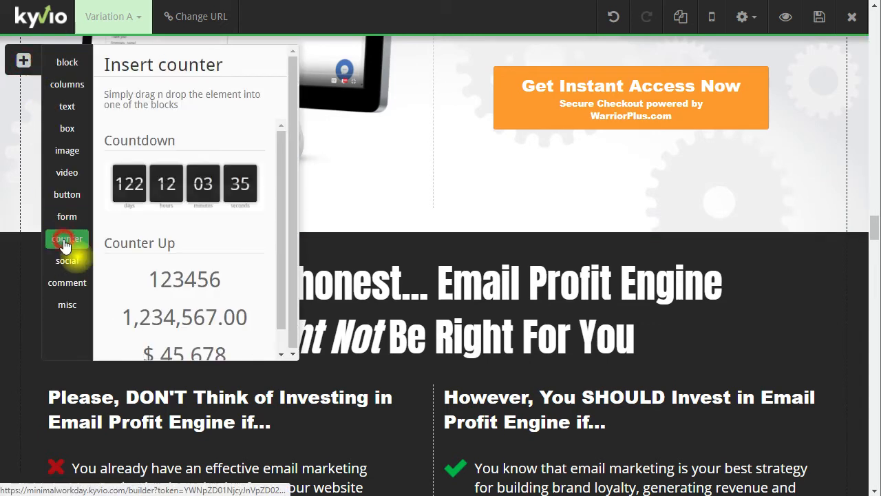
pyautogui.moveTo(281, 205)
pyautogui.mouseDown()
pyautogui.moveTo(284, 225)
pyautogui.moveTo(281, 193)
pyautogui.mouseUp()
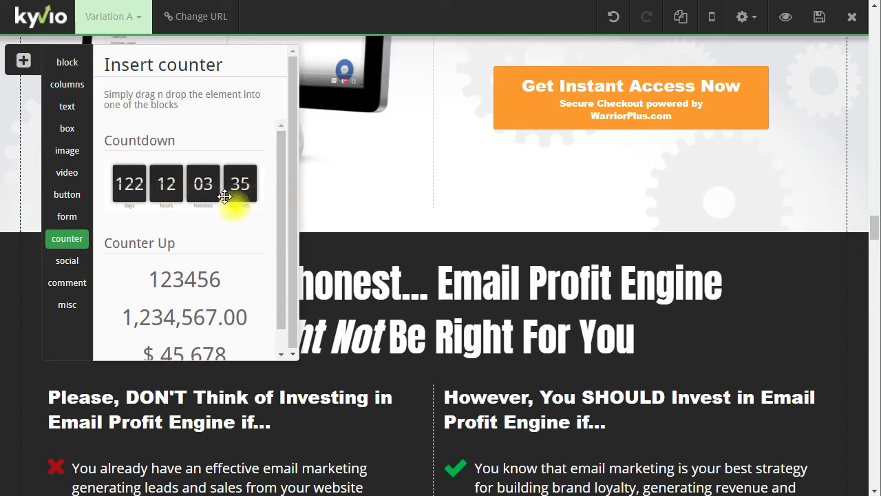
pyautogui.moveTo(279, 261); pyautogui.dragTo(245, 295)
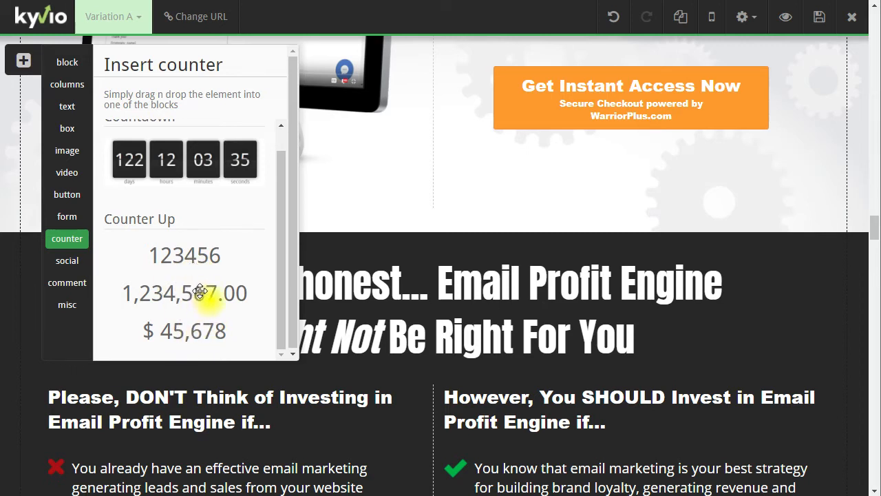
pyautogui.click(83, 260)
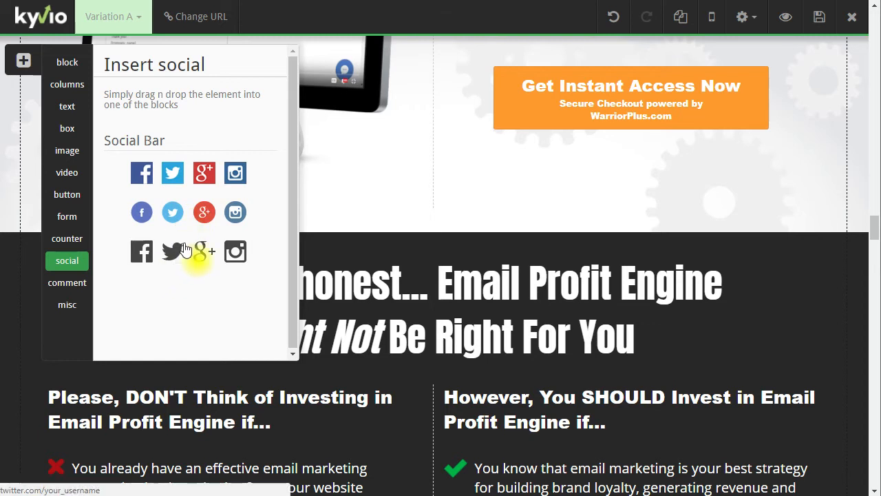
pyautogui.click(67, 285)
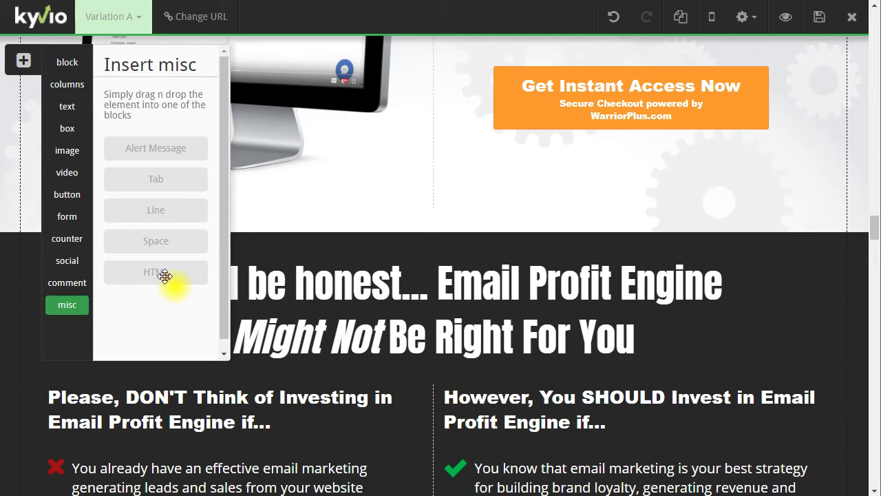
# Insert an HTML element below the Get Instant Access Now button and inspect its sample code.
pyautogui.moveTo(166, 276); pyautogui.dragTo(693, 154)
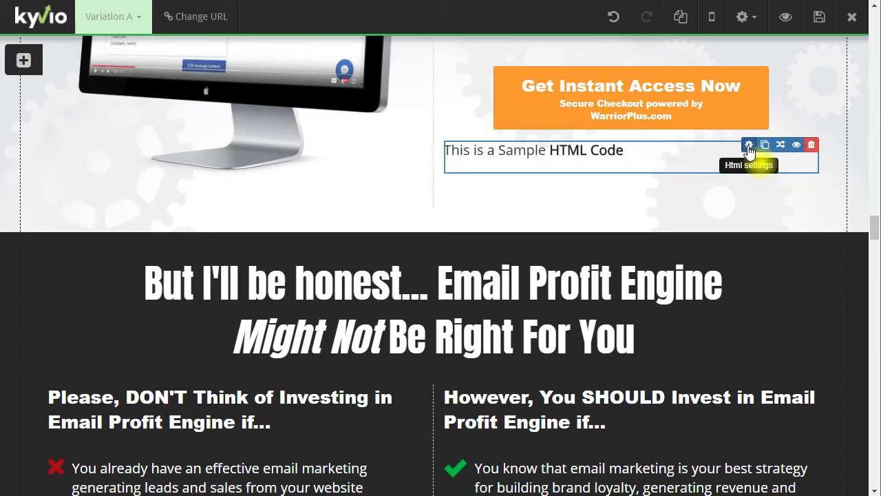
pyautogui.click(749, 146)
pyautogui.click(569, 143)
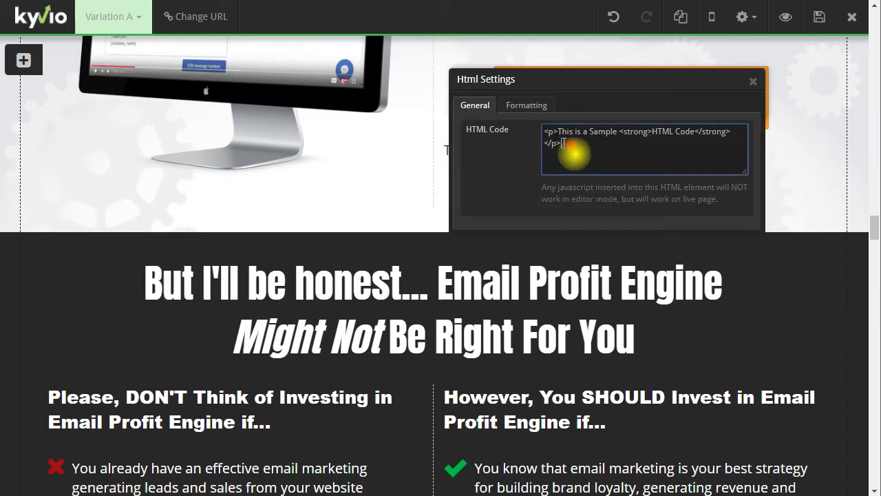
pyautogui.hotkey('ctrl', 'a')
pyautogui.click(574, 144)
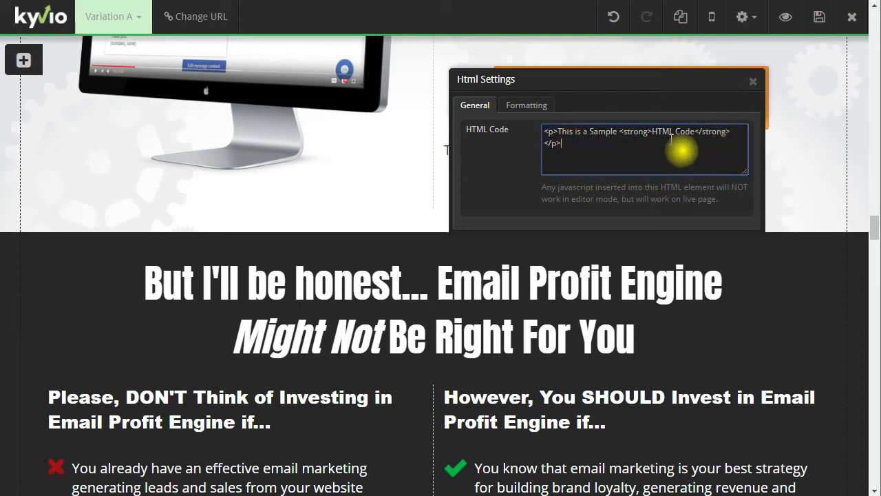
pyautogui.click(754, 82)
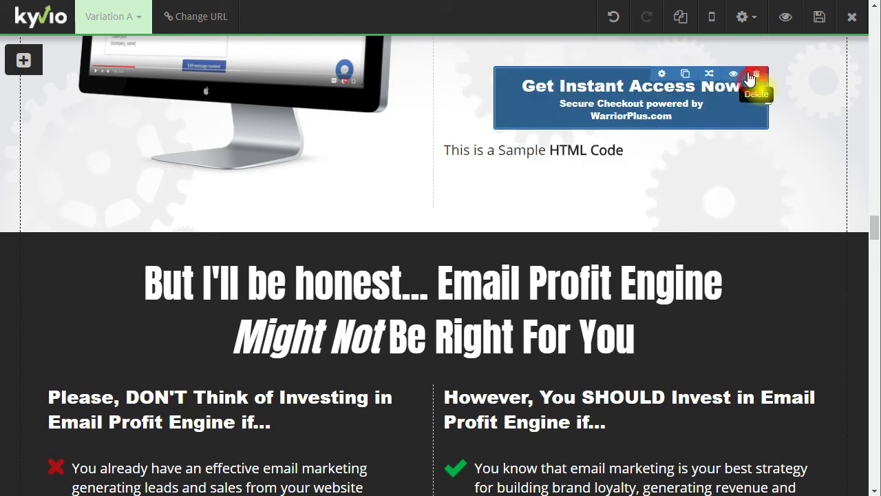
# Examine the page's custom head, body and footer scripts, enlarging the body script field, and close the dialog.
pyautogui.click(754, 19)
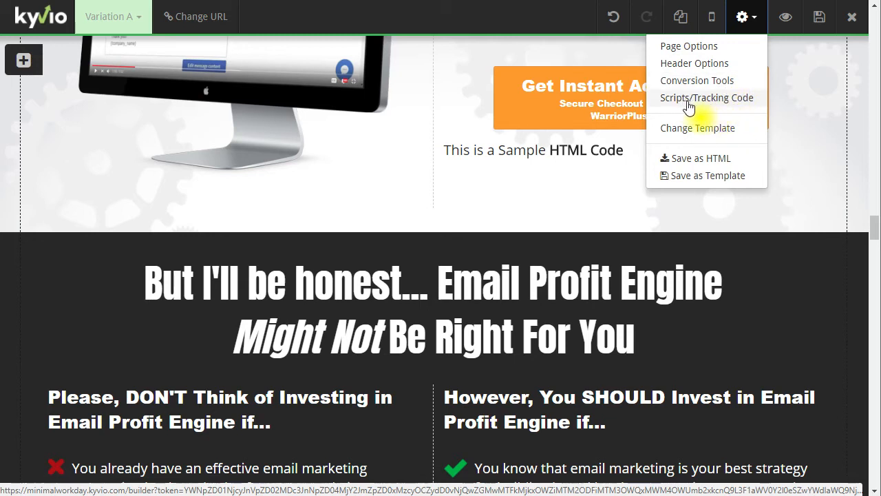
pyautogui.click(720, 100)
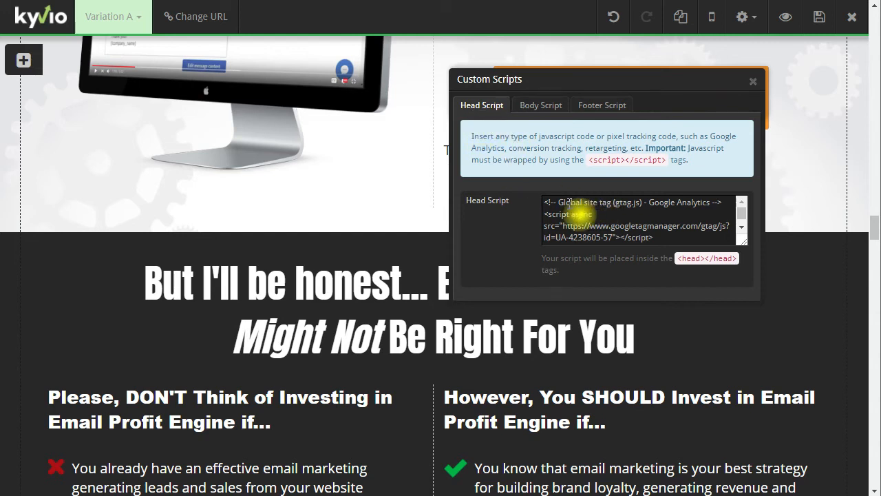
pyautogui.scroll(-10, 742, 219)
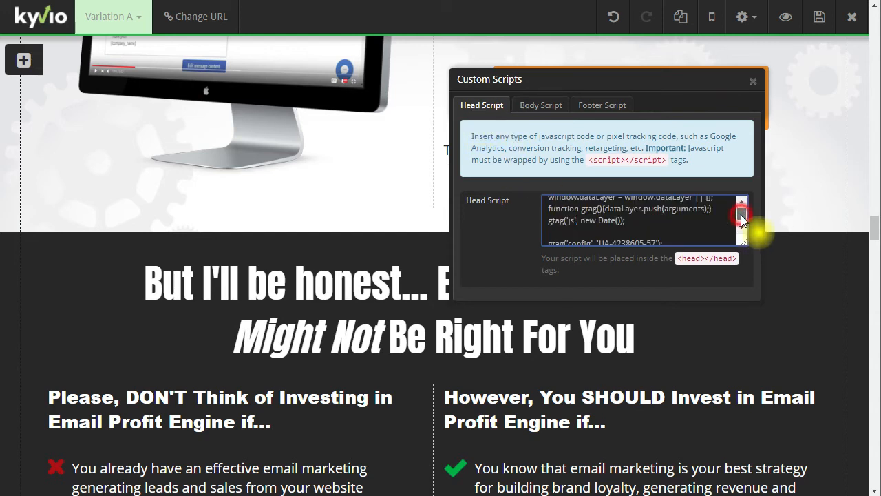
pyautogui.click(543, 108)
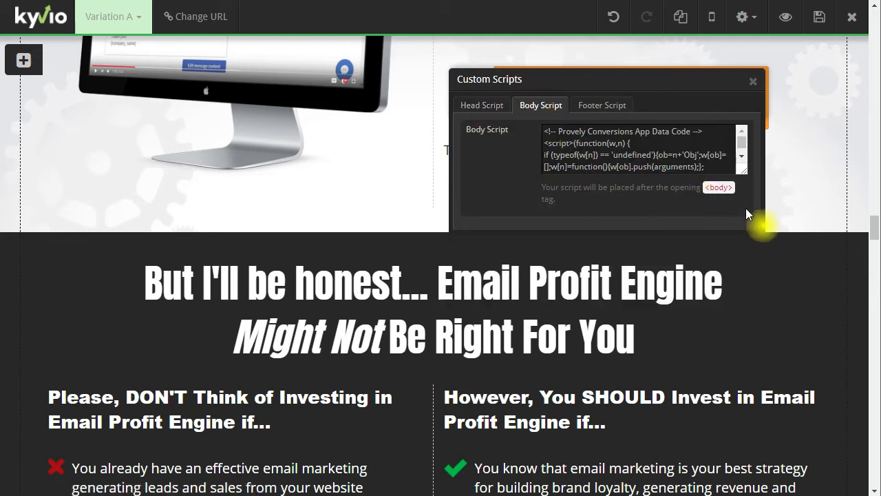
pyautogui.moveTo(747, 171); pyautogui.dragTo(752, 377)
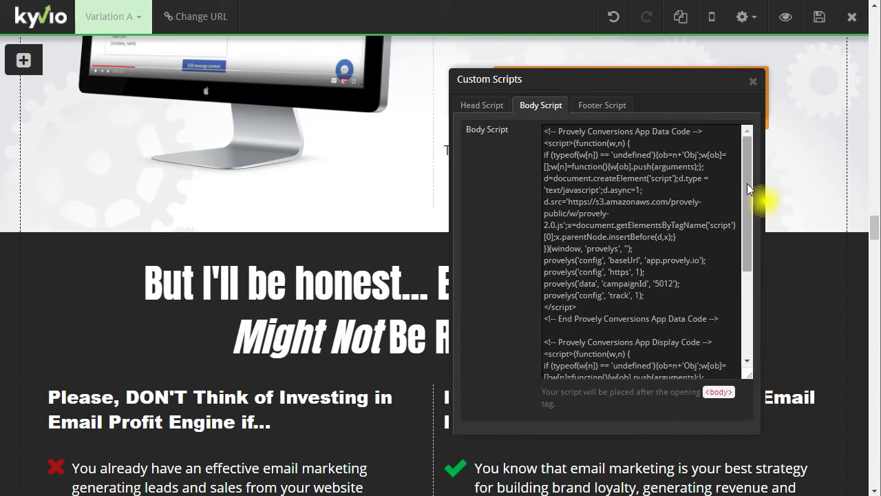
pyautogui.moveTo(748, 184)
pyautogui.mouseDown()
pyautogui.moveTo(757, 294)
pyautogui.moveTo(748, 173)
pyautogui.mouseUp()
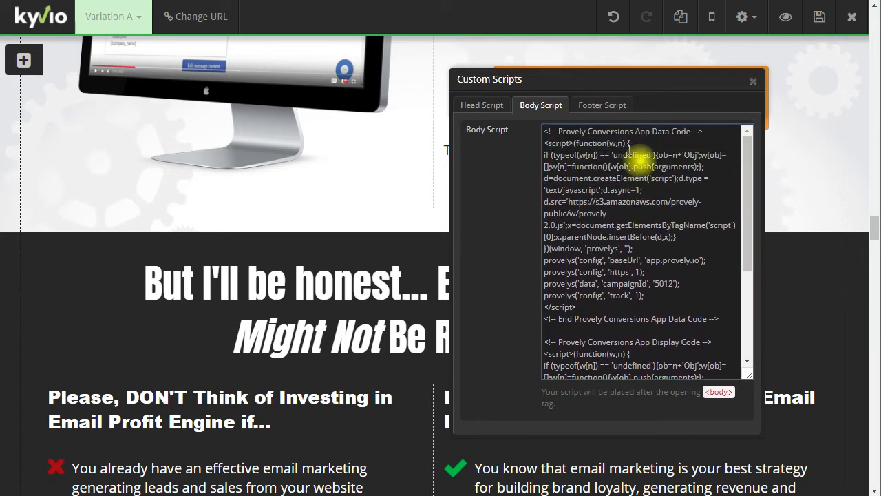
pyautogui.click(600, 108)
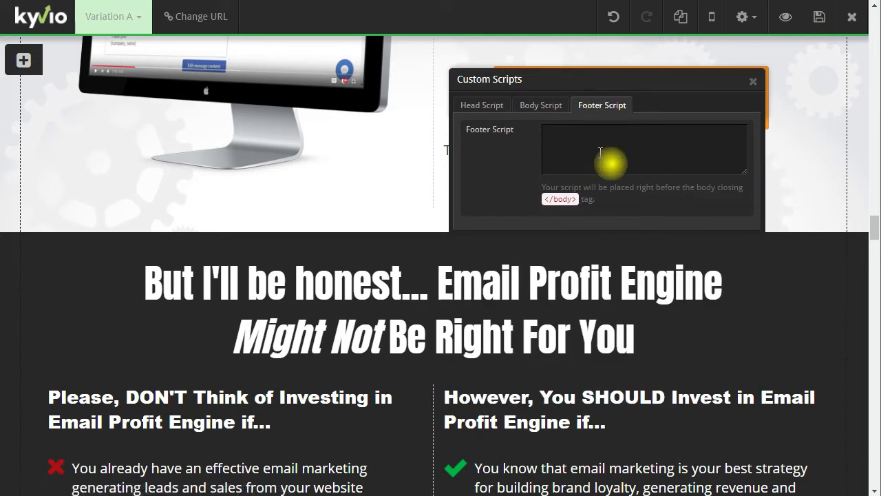
pyautogui.click(547, 107)
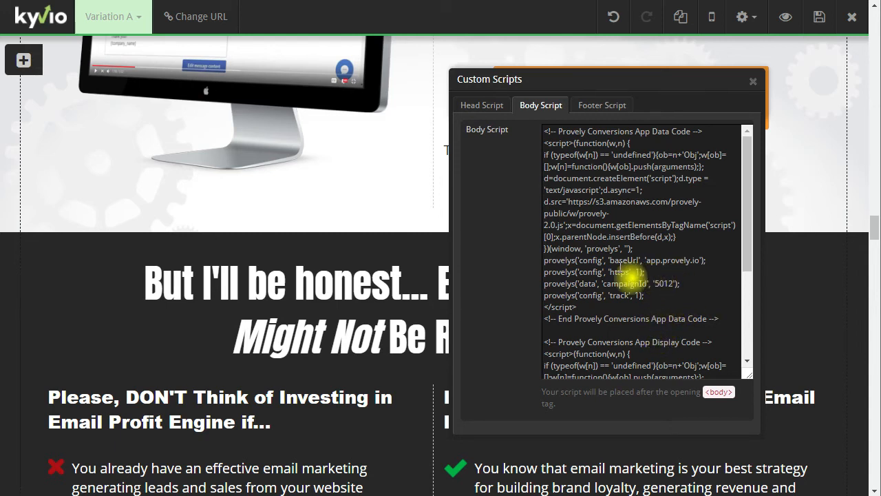
pyautogui.click(485, 108)
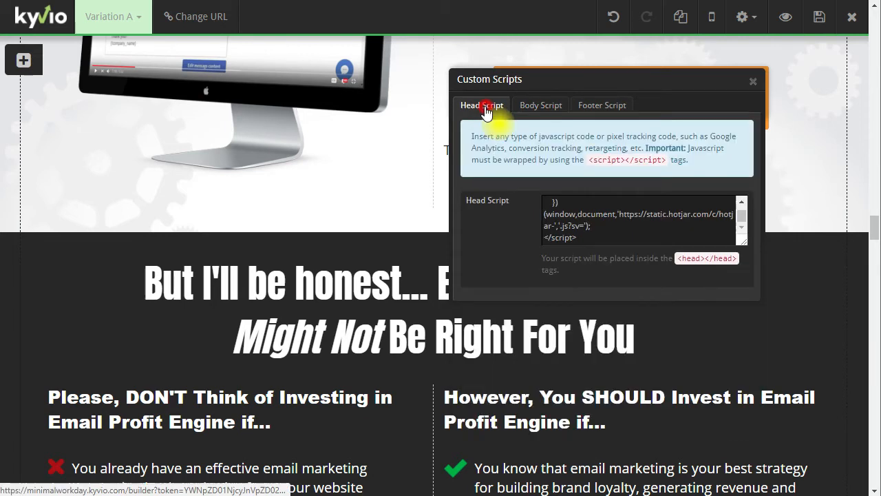
pyautogui.click(754, 82)
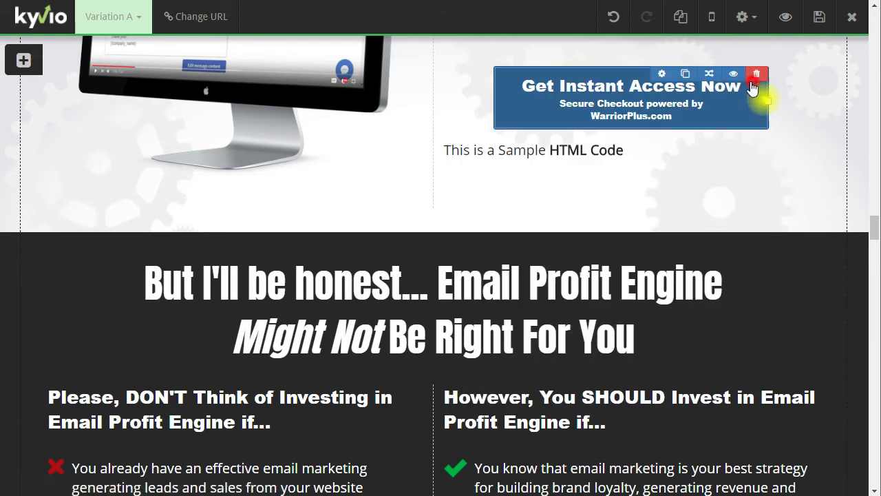
# Delete the sample HTML element below the Get Instant Access Now button.
pyautogui.moveTo(807, 161)
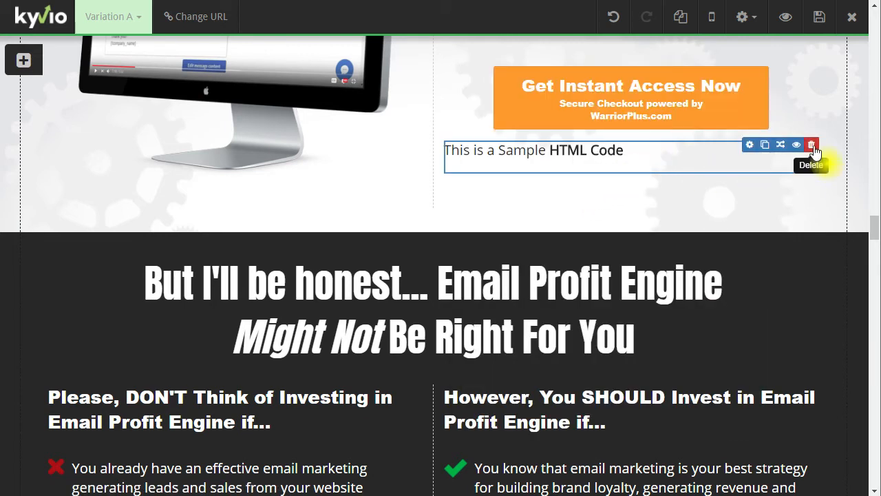
pyautogui.click(812, 145)
pyautogui.click(521, 137)
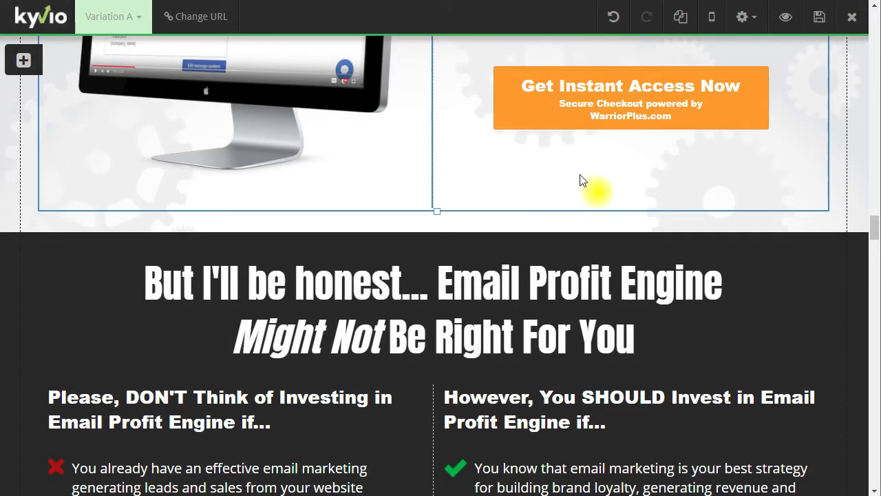
# Preview the page in its mobile layout up to the main headline and return to the desktop layout.
pyautogui.click(712, 24)
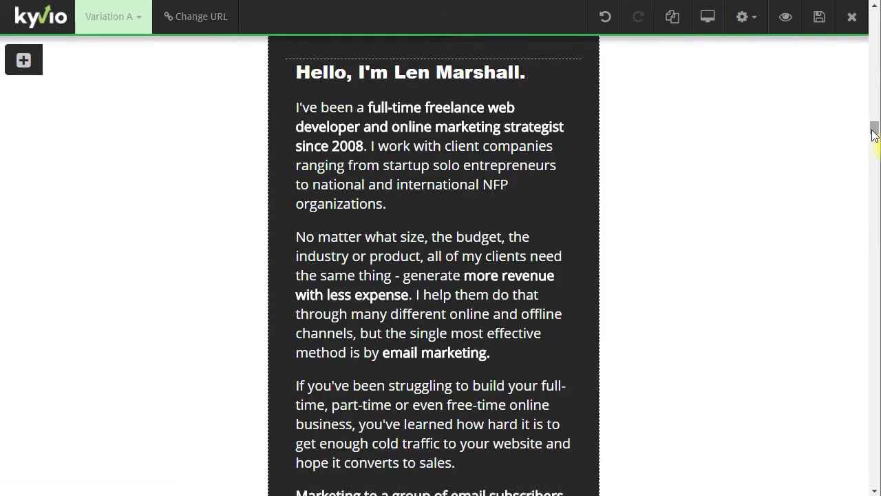
pyautogui.moveTo(874, 128); pyautogui.dragTo(854, 27)
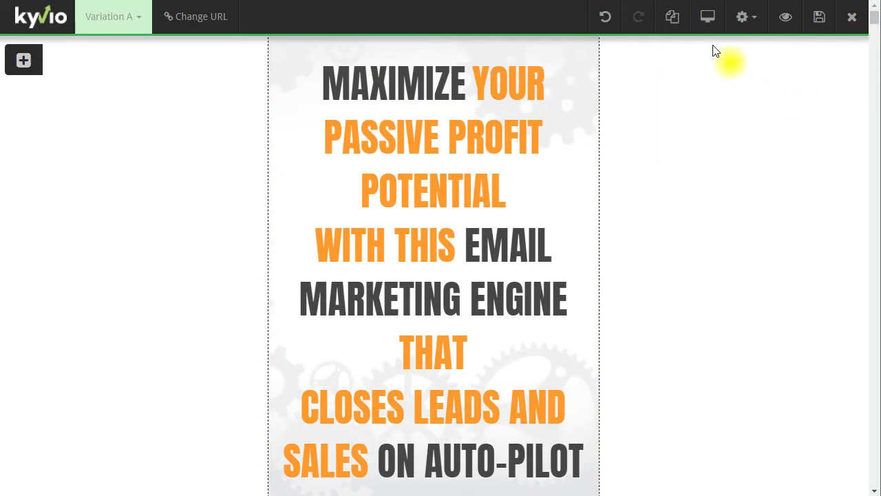
pyautogui.click(709, 17)
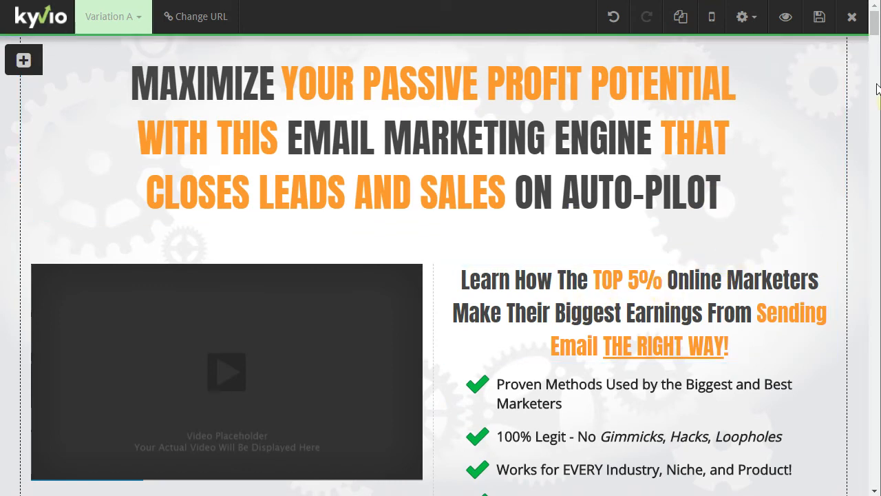
# Hide the main headline on small devices in its element visibility settings.
pyautogui.moveTo(874, 28); pyautogui.dragTo(873, 28)
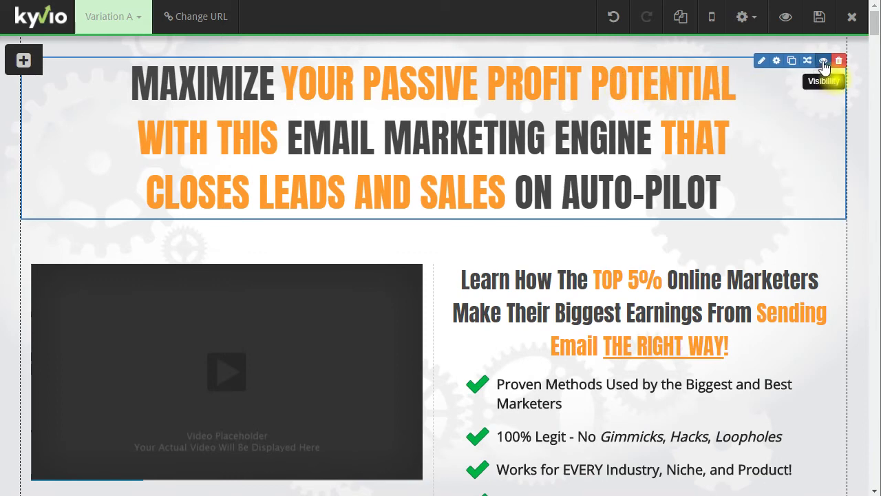
pyautogui.click(824, 62)
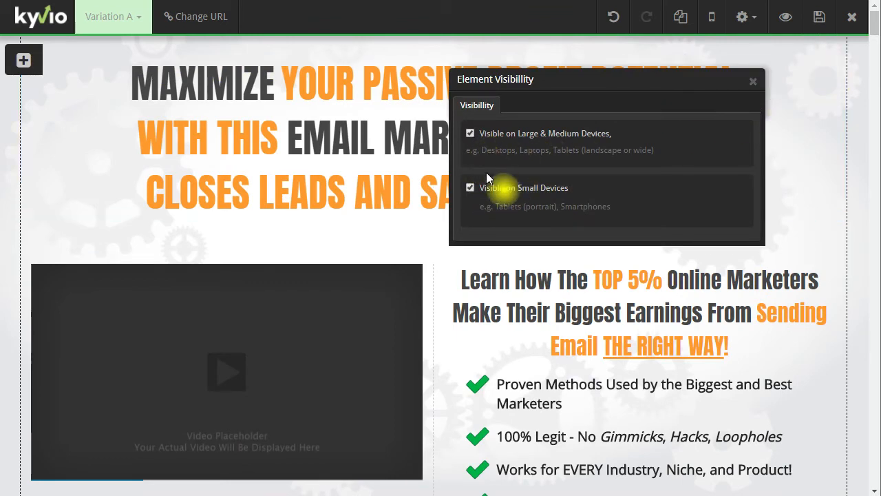
pyautogui.click(489, 189)
pyautogui.click(754, 84)
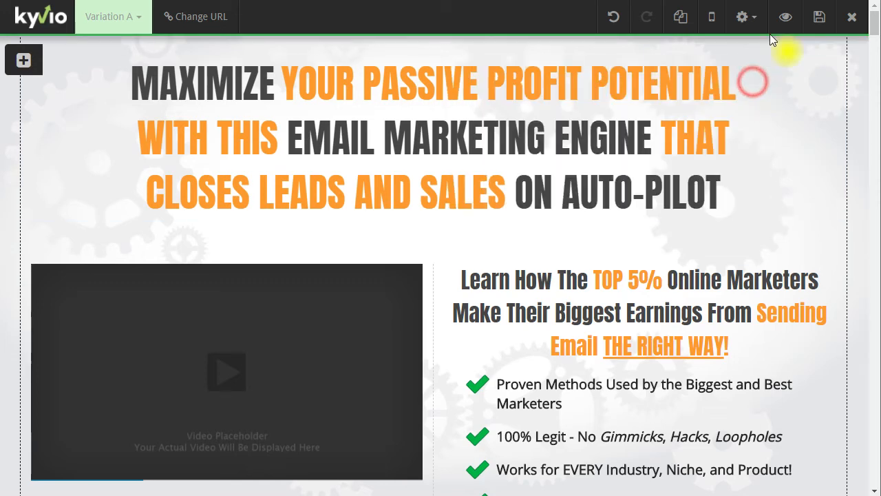
# Check the top of the page in mobile layout, return to desktop layout and undo the headline's visibility change.
pyautogui.click(711, 19)
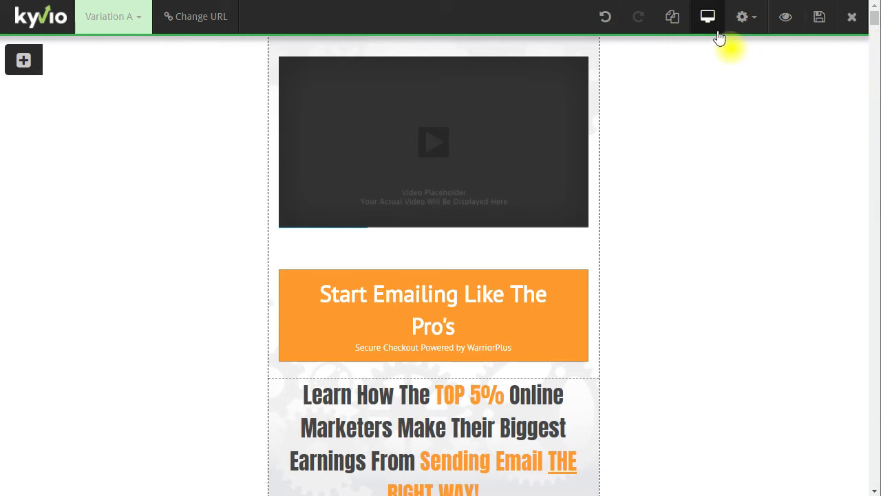
pyautogui.click(711, 21)
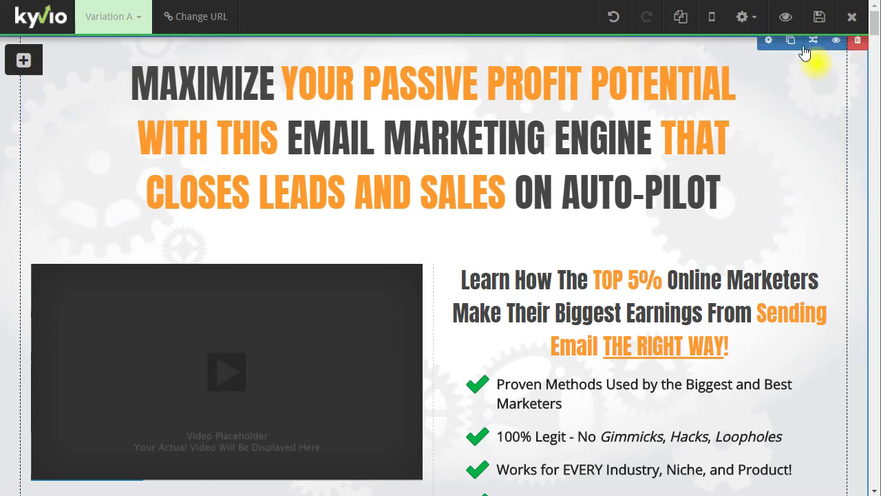
pyautogui.click(612, 18)
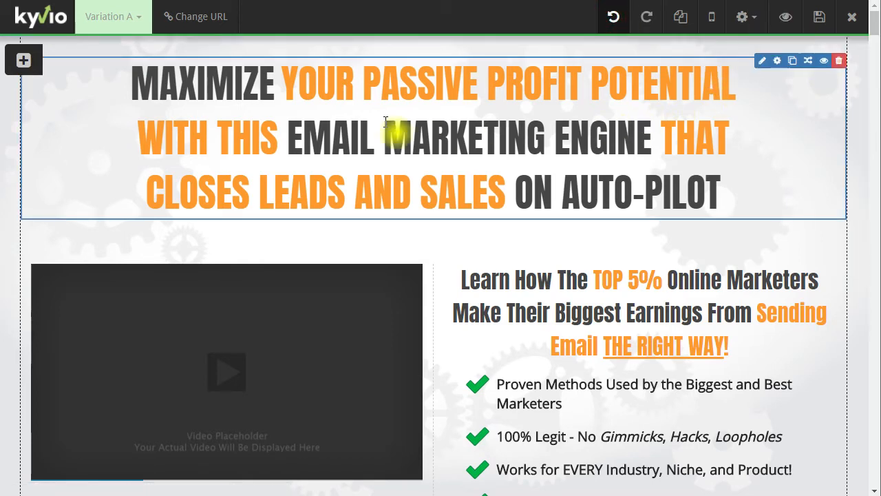
# Create a new variation of the page by duplicating the current variant.
pyautogui.click(132, 19)
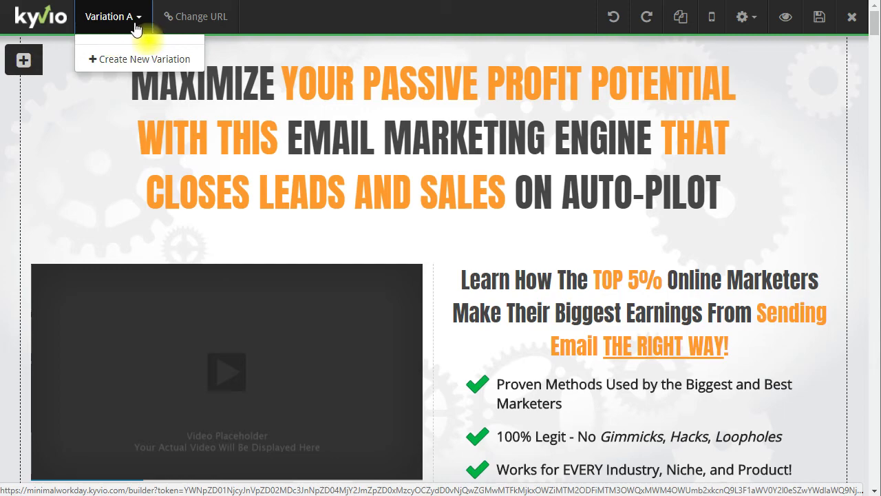
pyautogui.click(135, 60)
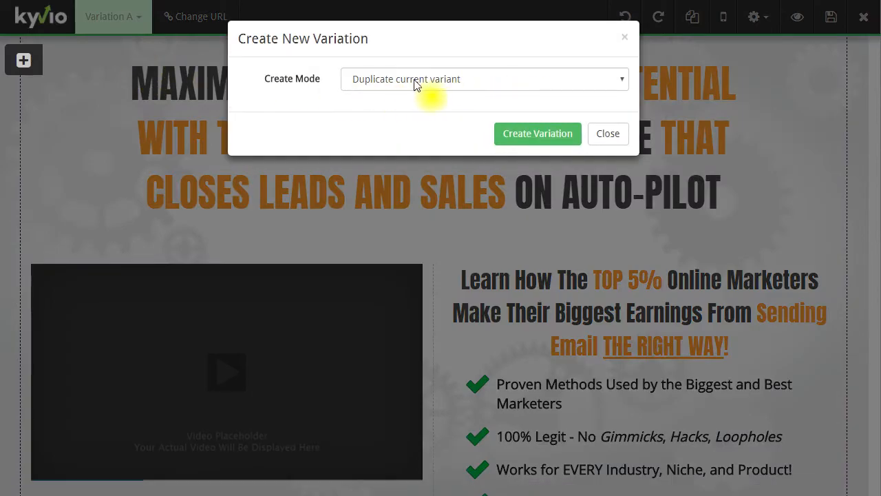
pyautogui.click(468, 81)
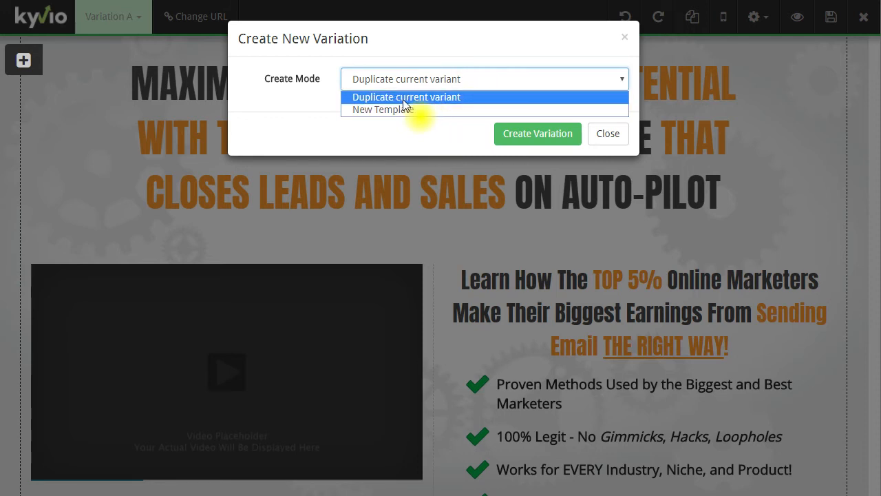
pyautogui.click(449, 96)
pyautogui.click(538, 132)
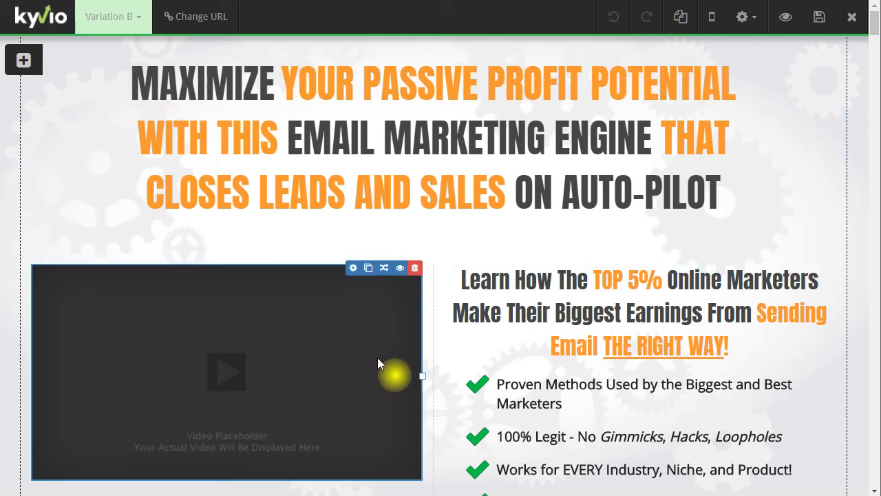
# Leave the page editor and open the split test variations in the Email Profit Engine FE page's settings.
pyautogui.click(852, 19)
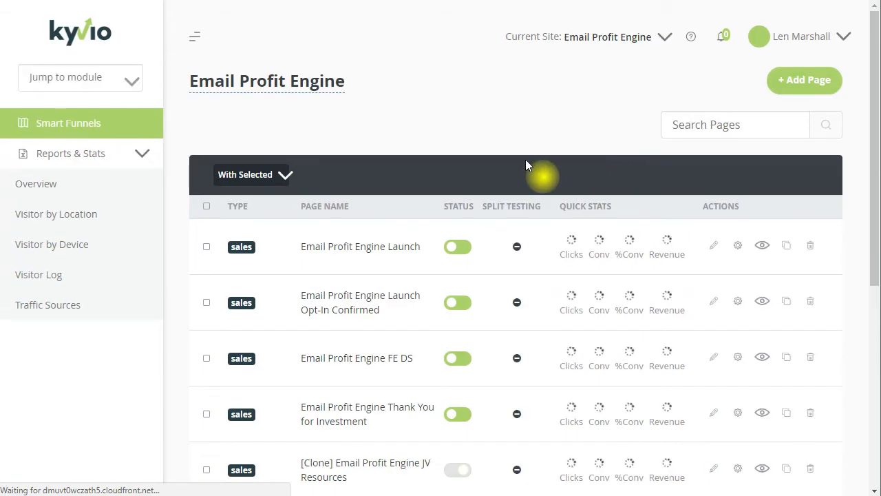
pyautogui.scroll(-2, 452, 259)
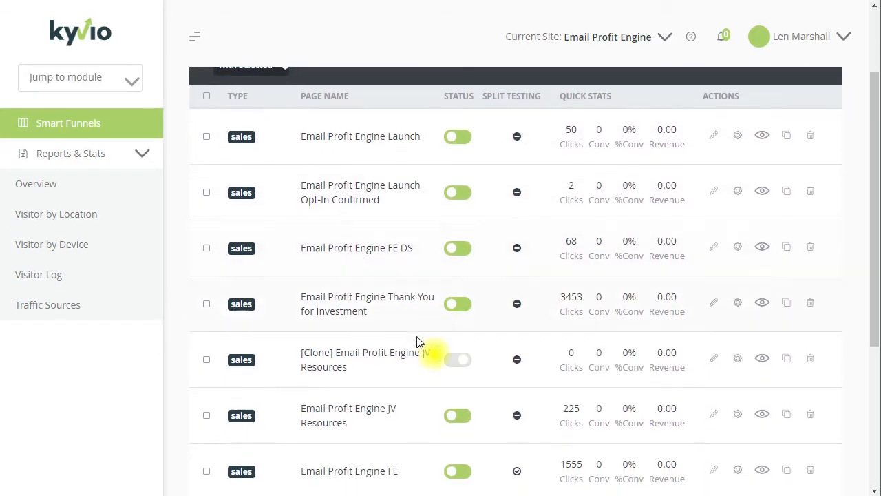
pyautogui.scroll(-3, 418, 342)
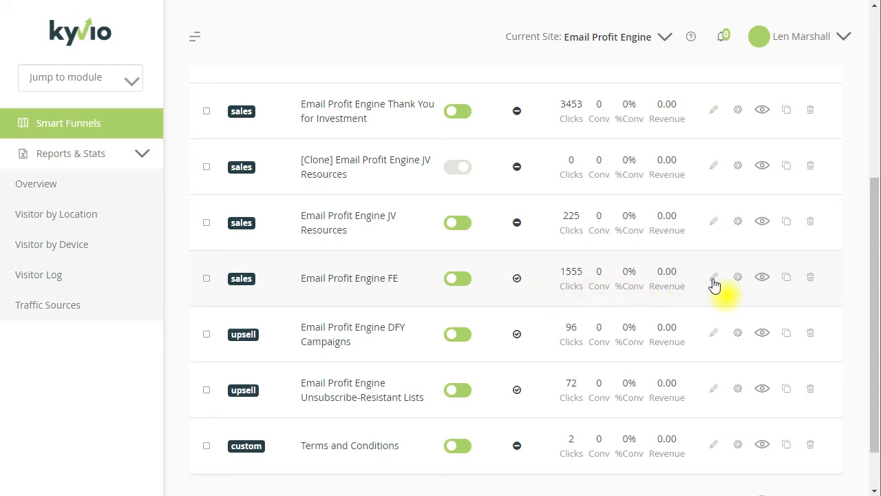
pyautogui.click(738, 279)
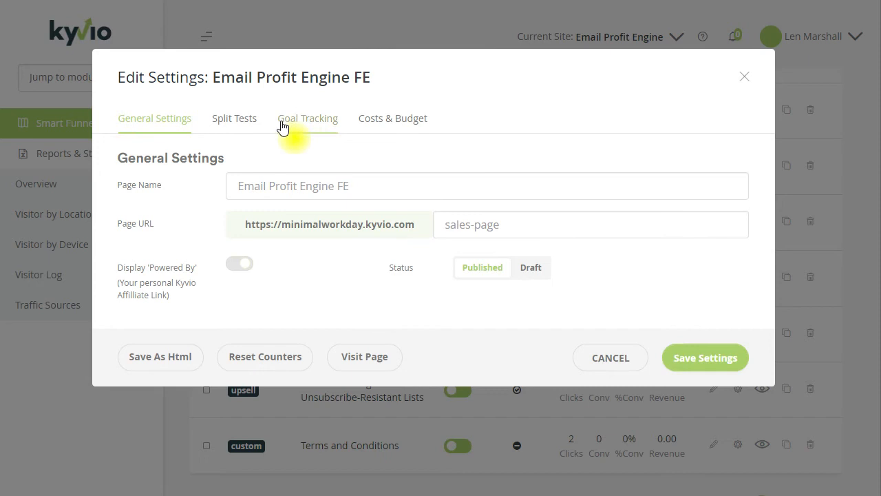
pyautogui.click(244, 119)
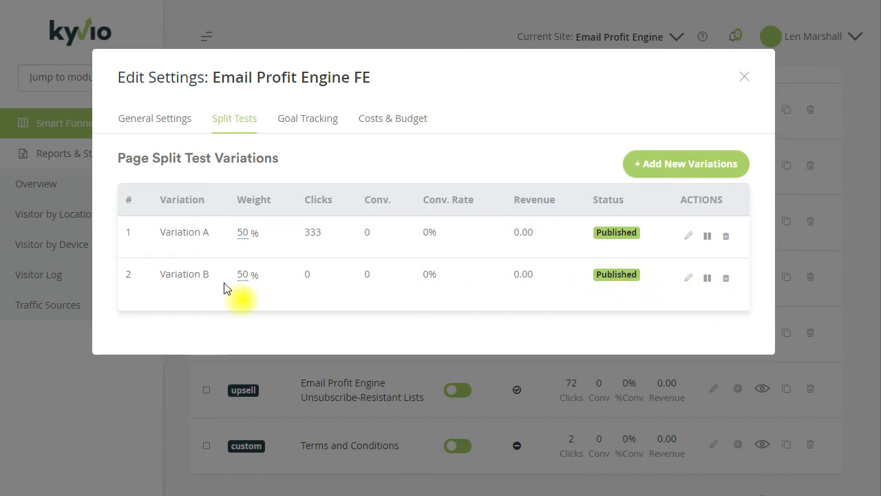
# Delete Variation B from the page's split tests and close the page settings.
pyautogui.click(726, 283)
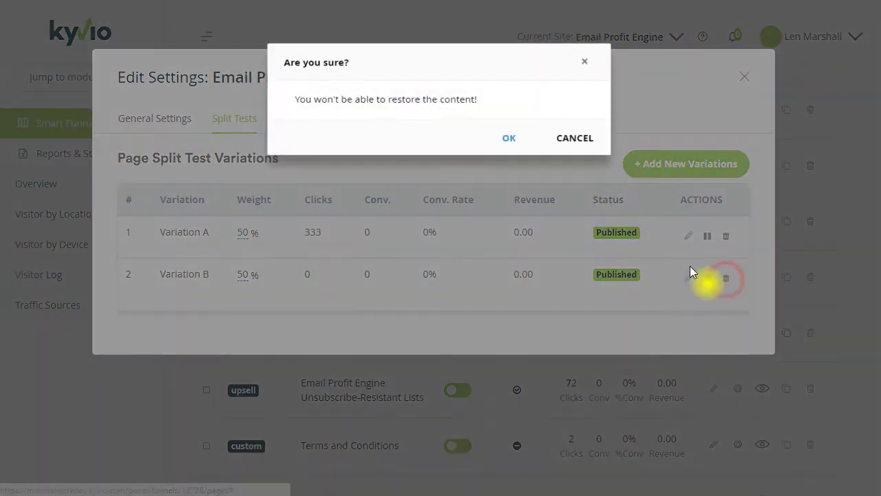
pyautogui.click(513, 141)
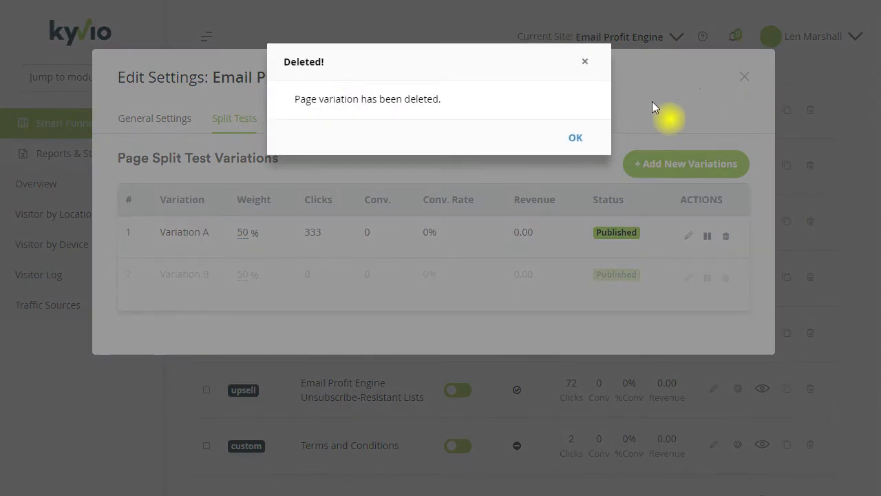
pyautogui.click(572, 137)
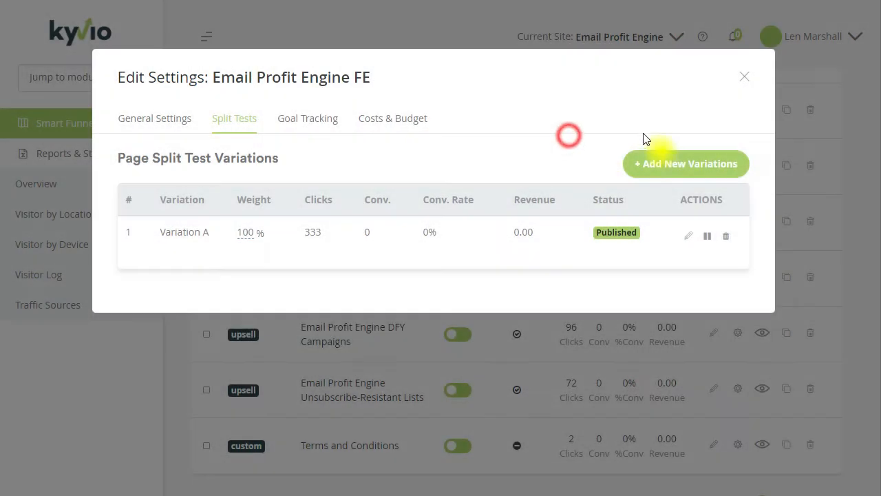
pyautogui.click(745, 77)
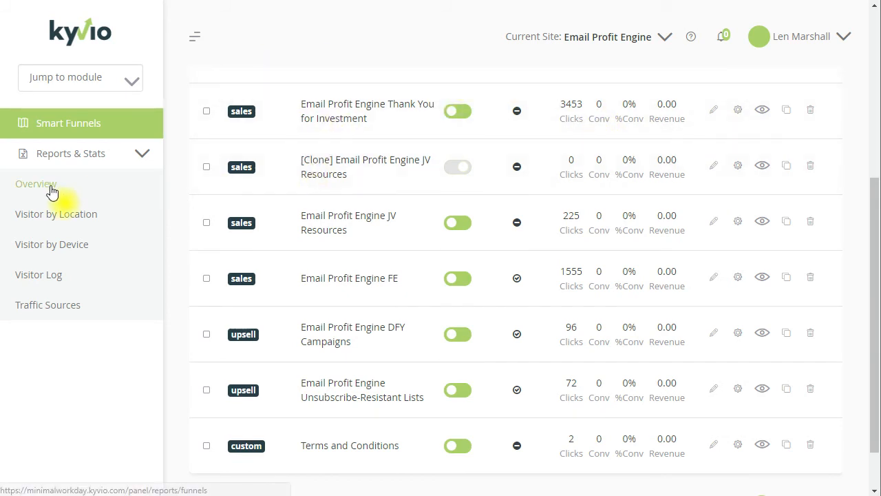
# Review the managed sites list and the current site's settings, comparing the domain mapping with the live sales page's address.
pyautogui.click(662, 38)
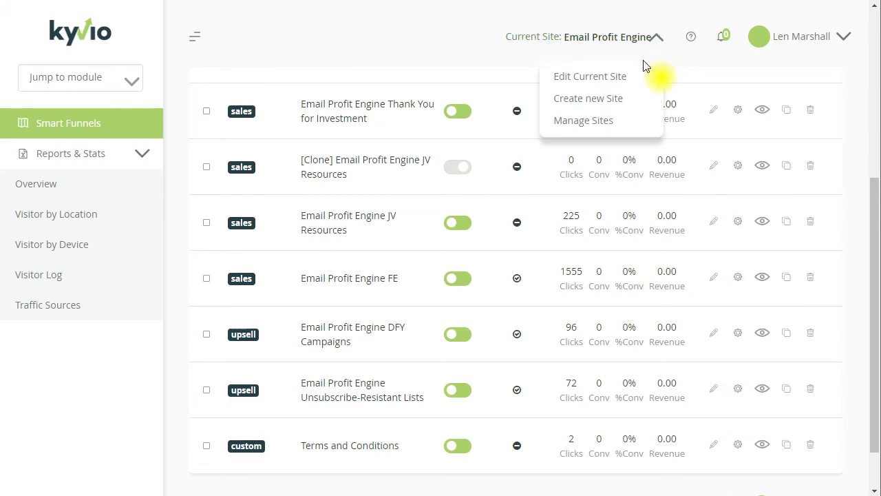
pyautogui.click(594, 123)
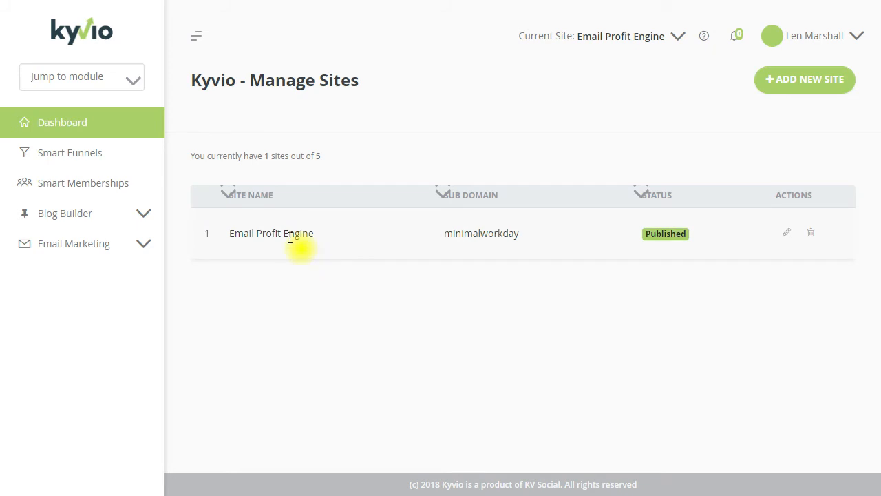
pyautogui.click(673, 36)
pyautogui.click(602, 76)
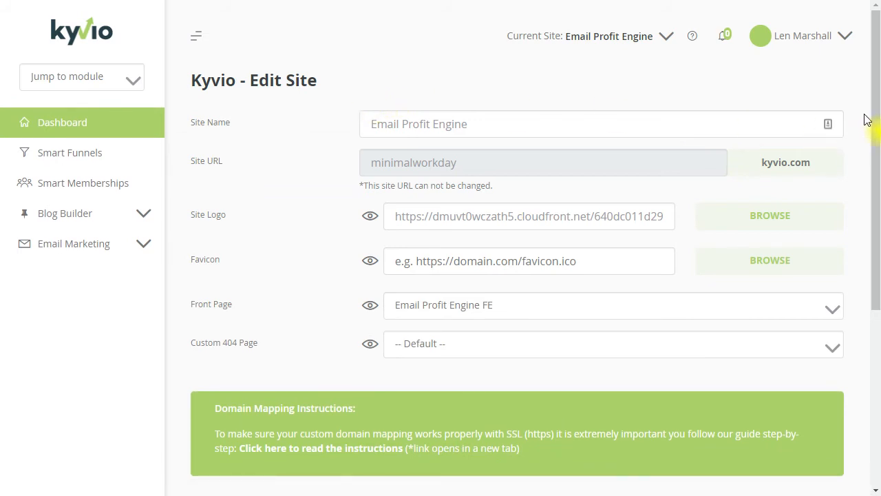
pyautogui.scroll(-4, 876, 119)
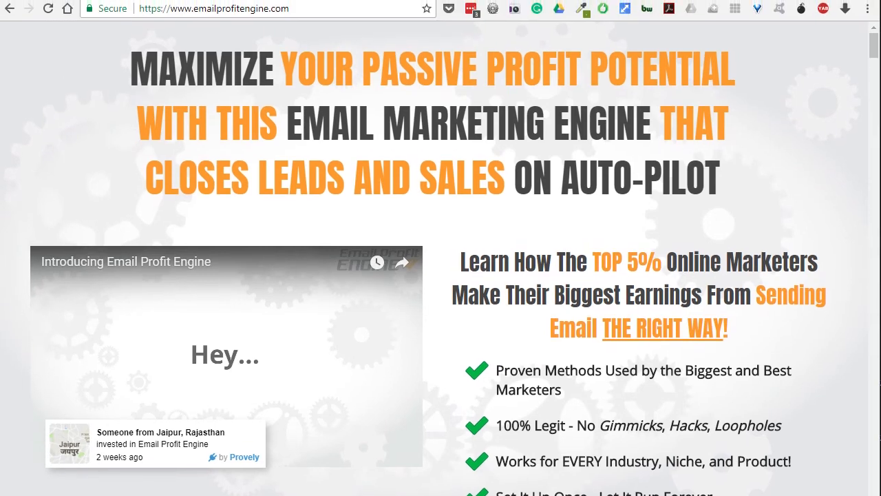
pyautogui.click(297, 10)
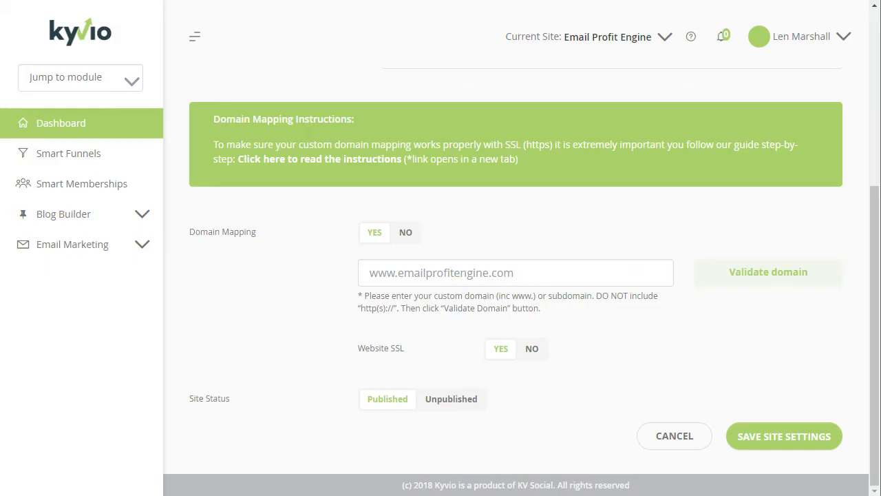
# Open the Email Profit Engine product in Smart Memberships for editing and review its basic info and payment options.
pyautogui.click(80, 184)
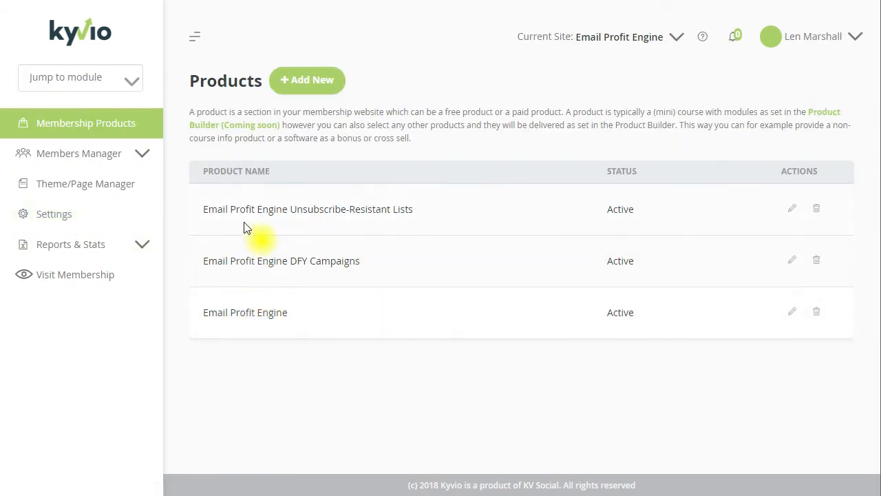
pyautogui.click(792, 314)
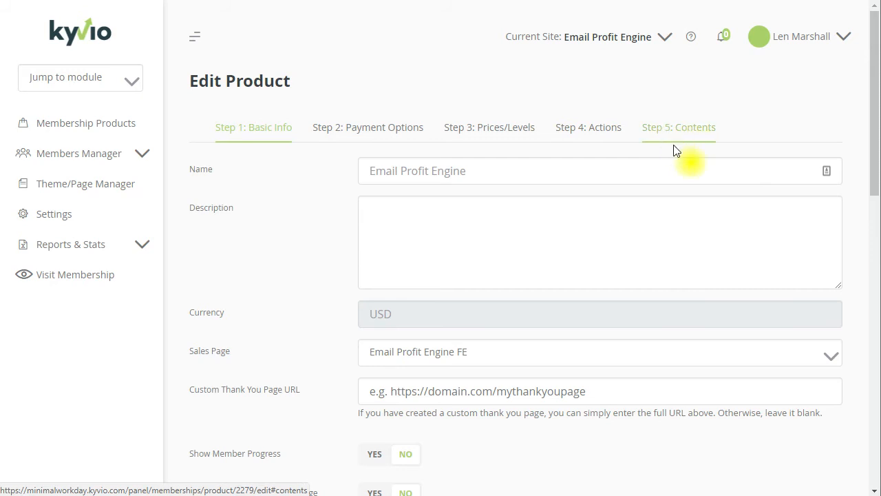
pyautogui.moveTo(874, 179); pyautogui.dragTo(712, 173)
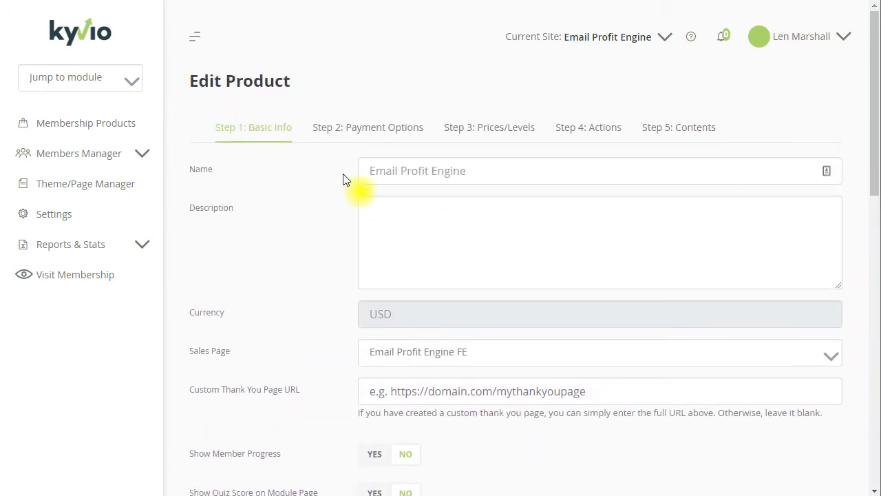
pyautogui.click(391, 130)
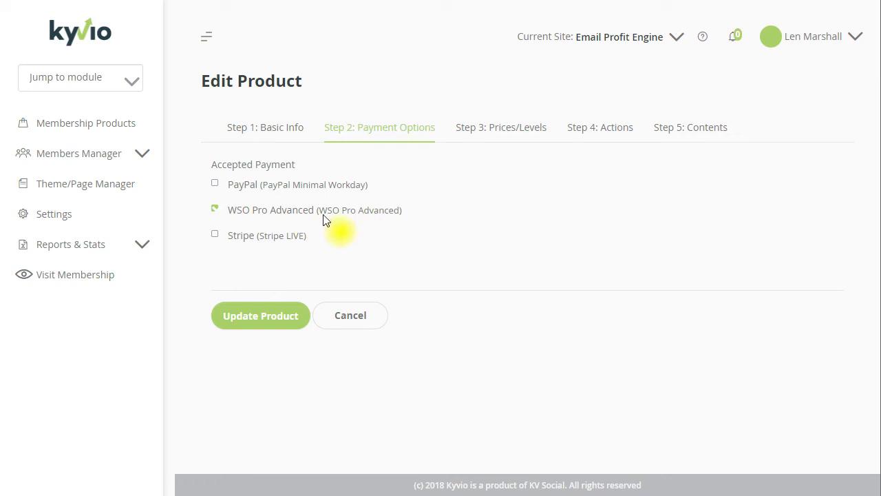
# Review the EPE-01 price level's settings, from its pricing type choices to the WSO Pro Advanced integration.
pyautogui.click(516, 131)
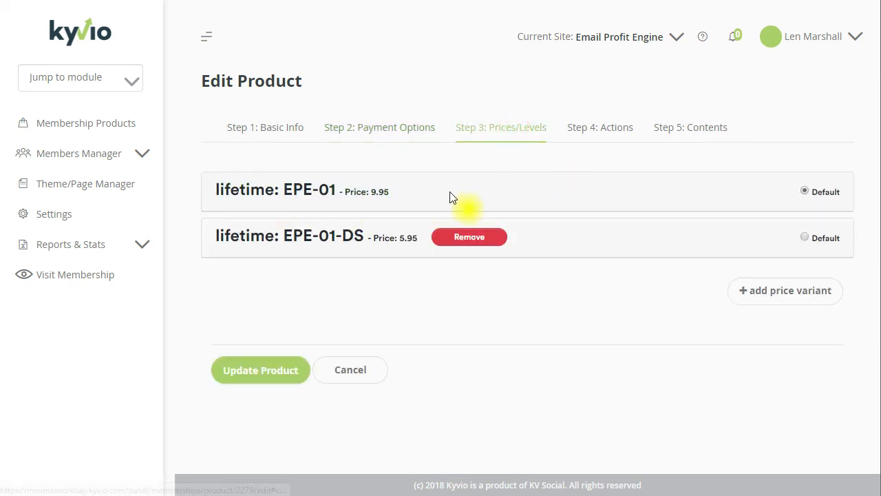
pyautogui.click(359, 192)
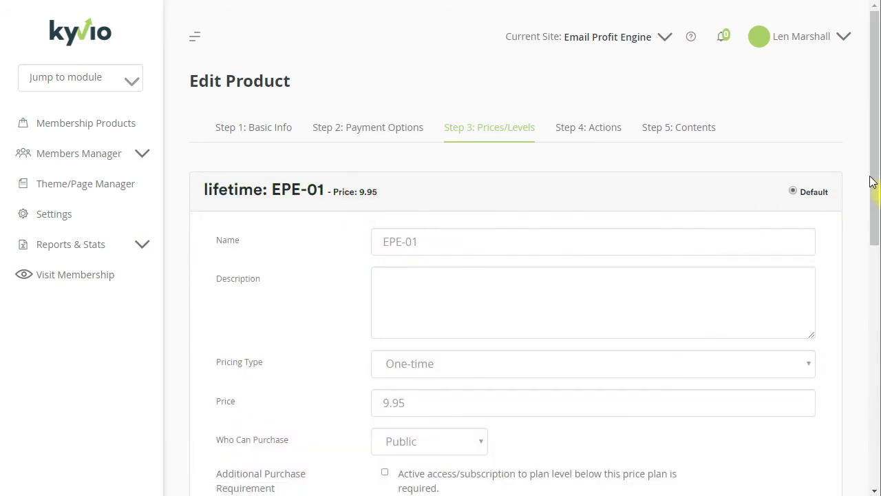
pyautogui.moveTo(874, 177); pyautogui.dragTo(879, 277)
pyautogui.click(805, 154)
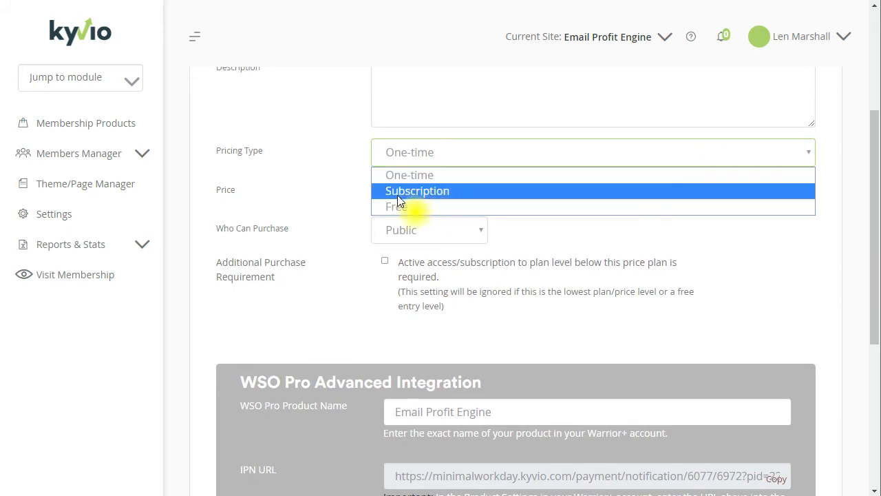
pyautogui.click(308, 219)
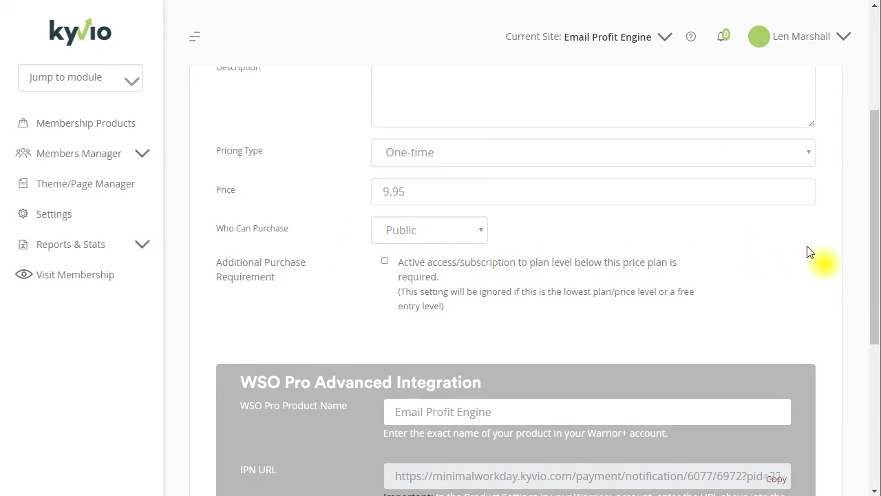
pyautogui.moveTo(874, 237); pyautogui.dragTo(875, 312)
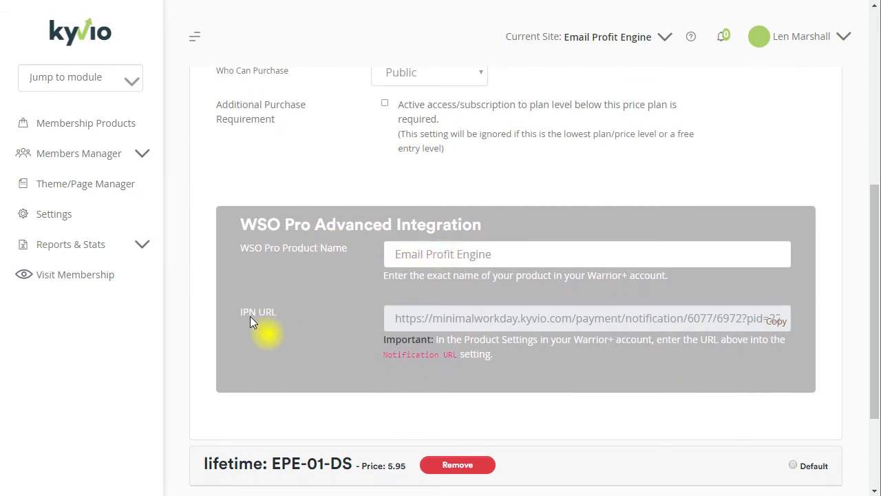
# Compare the price level's IPN URL with the product's Notification URL setting in Warrior+Plus.
pyautogui.tripleClick(644, 318)
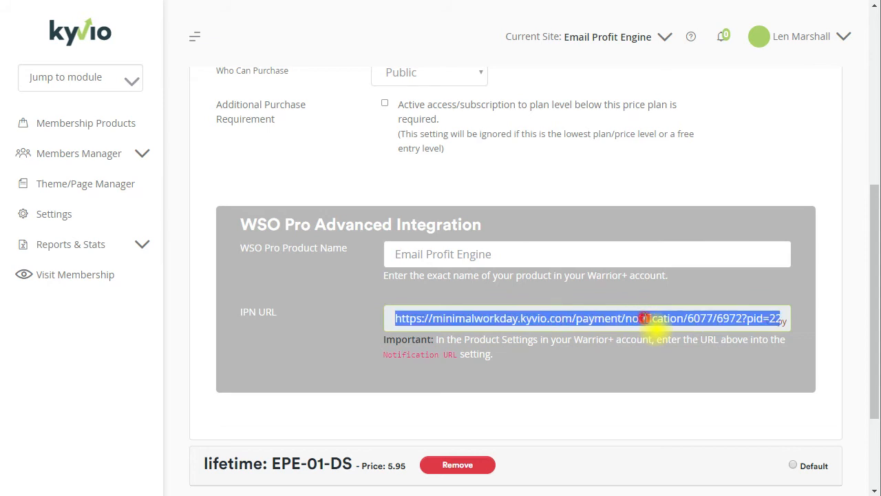
pyautogui.click(311, 331)
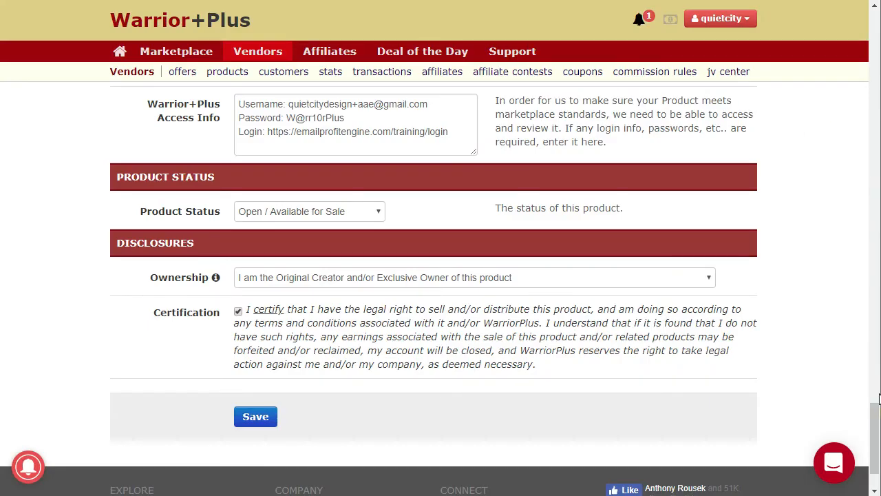
pyautogui.moveTo(875, 425); pyautogui.dragTo(860, 328)
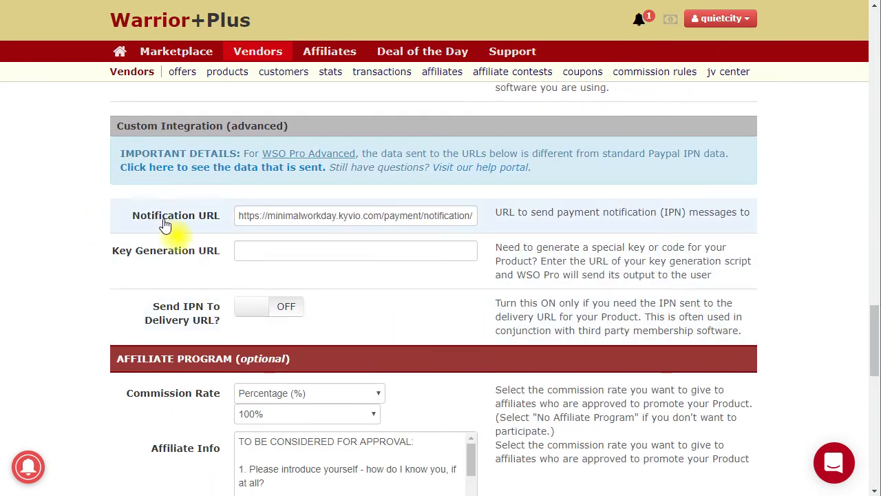
pyautogui.moveTo(261, 216); pyautogui.dragTo(429, 220)
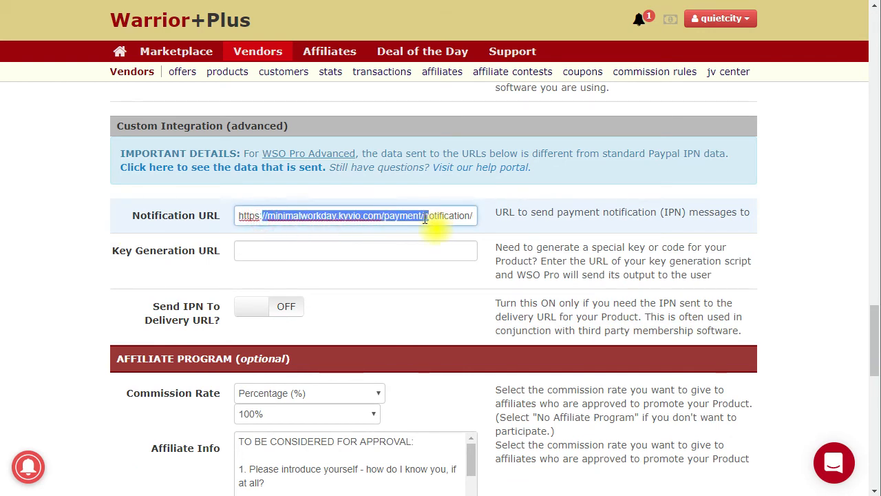
pyautogui.click(51, 233)
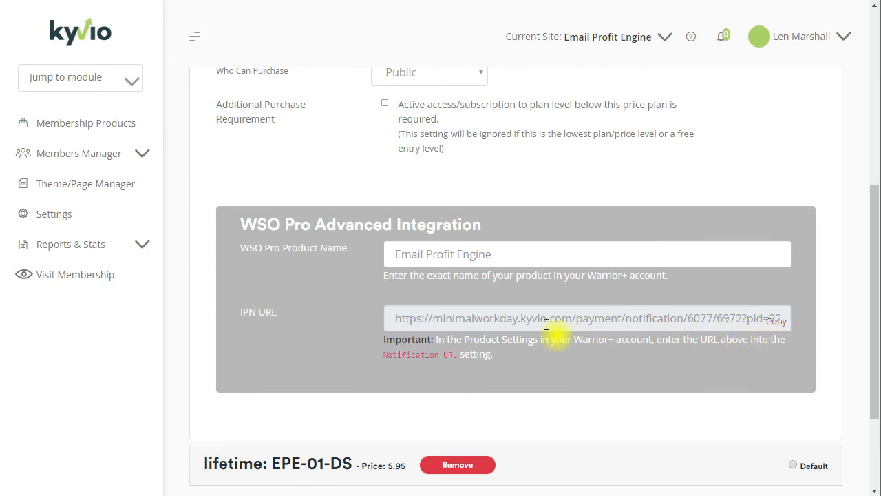
# Show the Members Manager options and open the Email Profit Engine product's membership contents organizer.
pyautogui.click(140, 153)
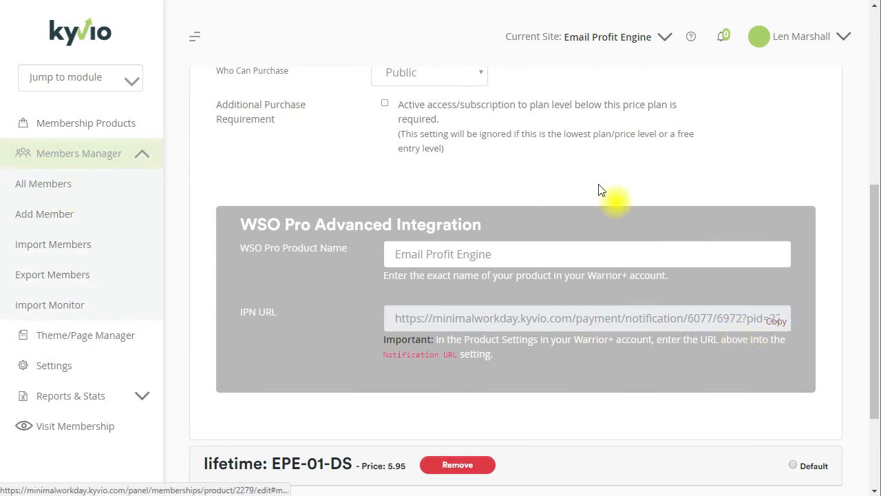
pyautogui.moveTo(872, 213); pyautogui.dragTo(869, 41)
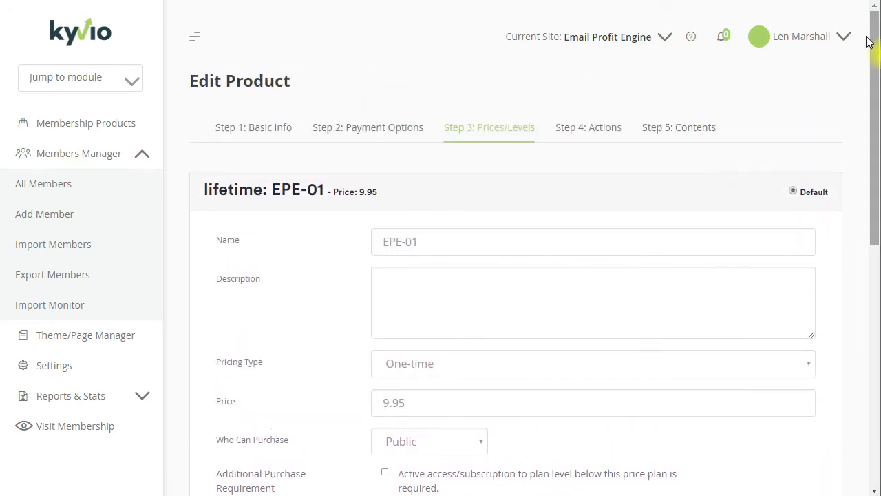
pyautogui.click(679, 127)
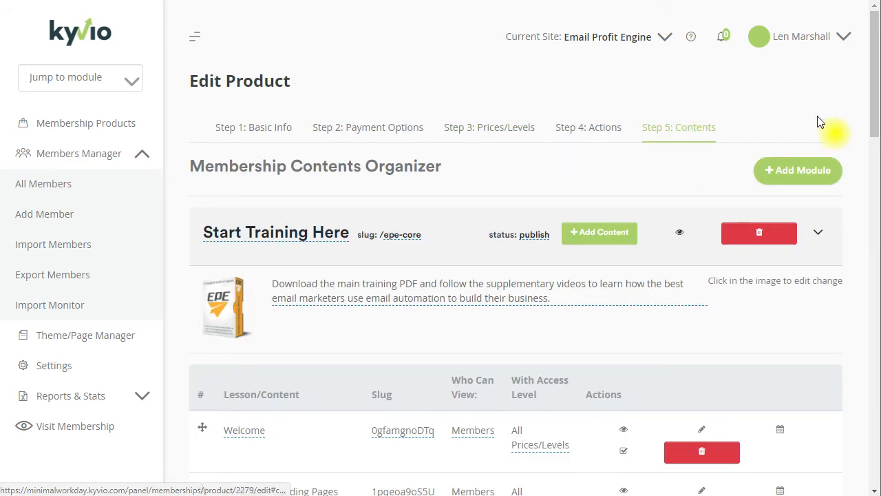
# Review the product's purchase action that adds new customers to an autoresponder, including its Aweber list/campaign choices.
pyautogui.click(596, 135)
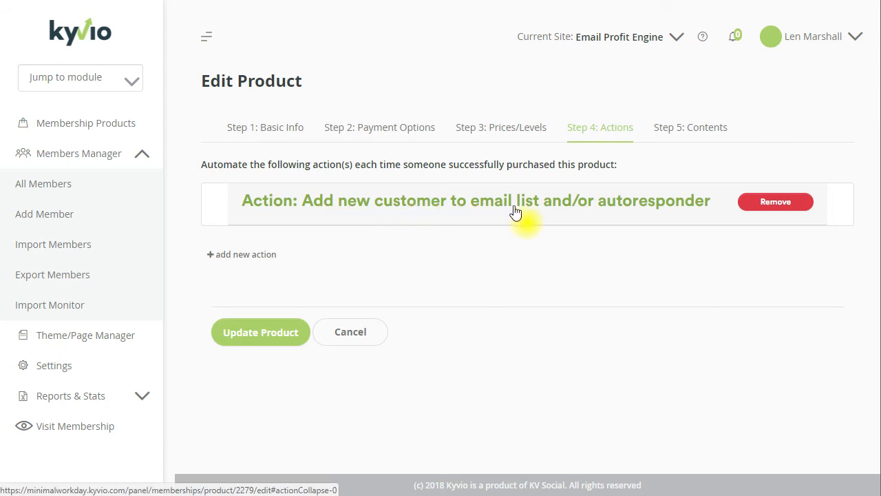
pyautogui.click(626, 208)
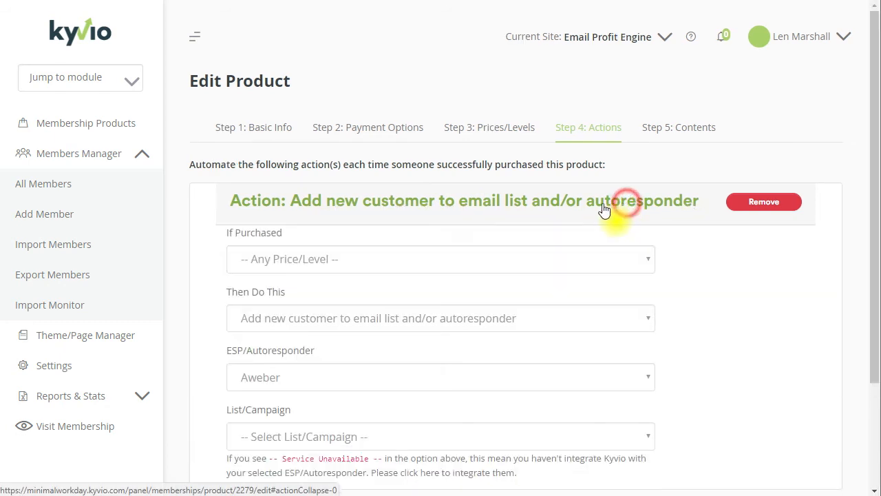
pyautogui.scroll(-1, 765, 311)
pyautogui.scroll(-2, 758, 310)
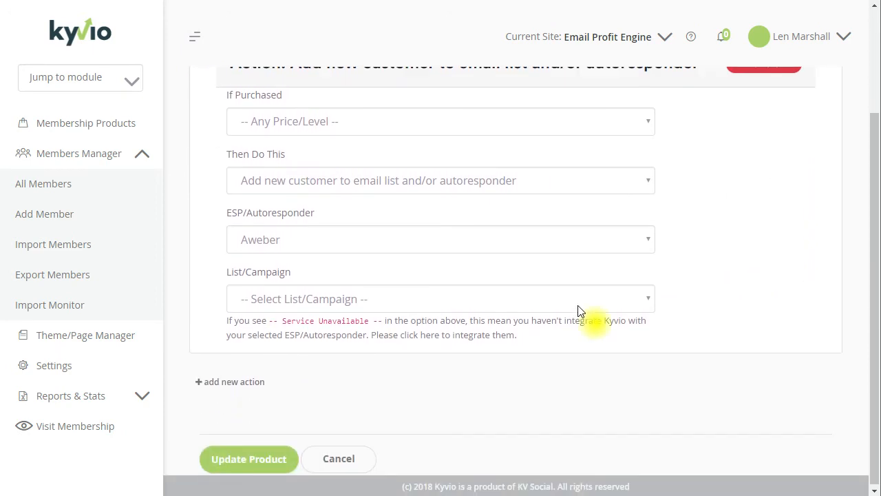
pyautogui.click(501, 310)
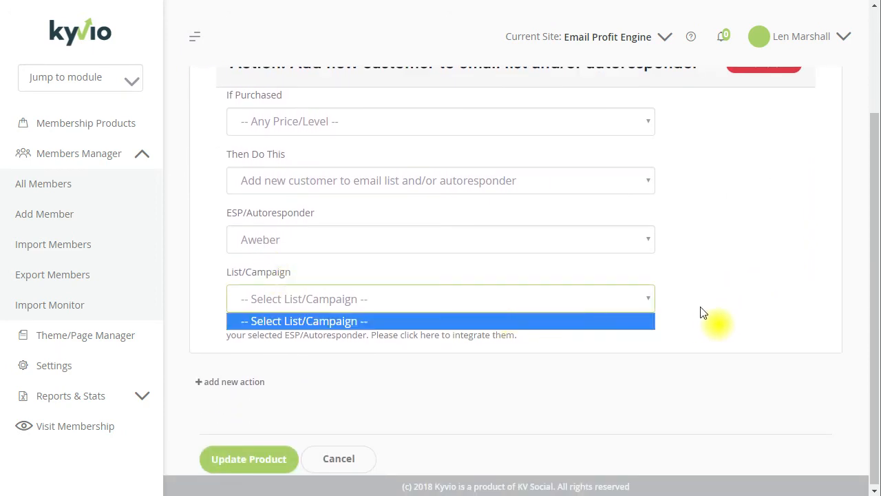
pyautogui.click(734, 303)
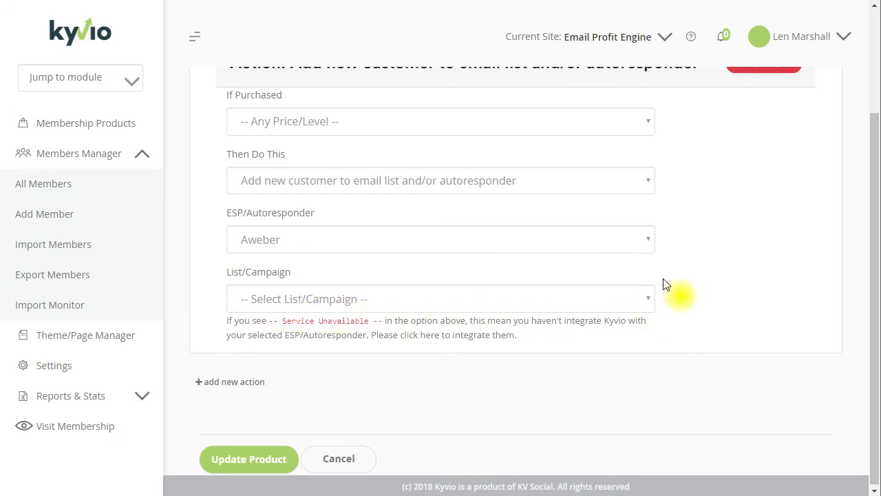
pyautogui.scroll(2, 716, 285)
pyautogui.scroll(1, 744, 303)
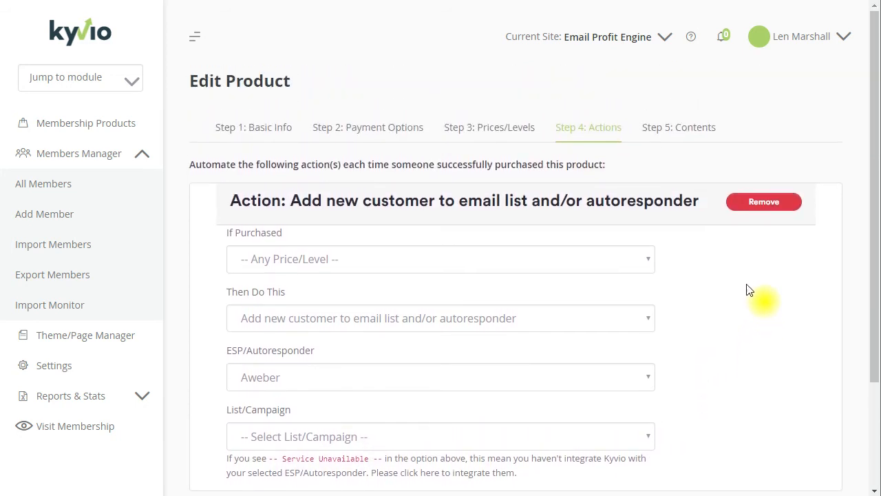
# Return to the product's membership contents organizer and review its modules and the lessons inside Start Training Here.
pyautogui.click(687, 128)
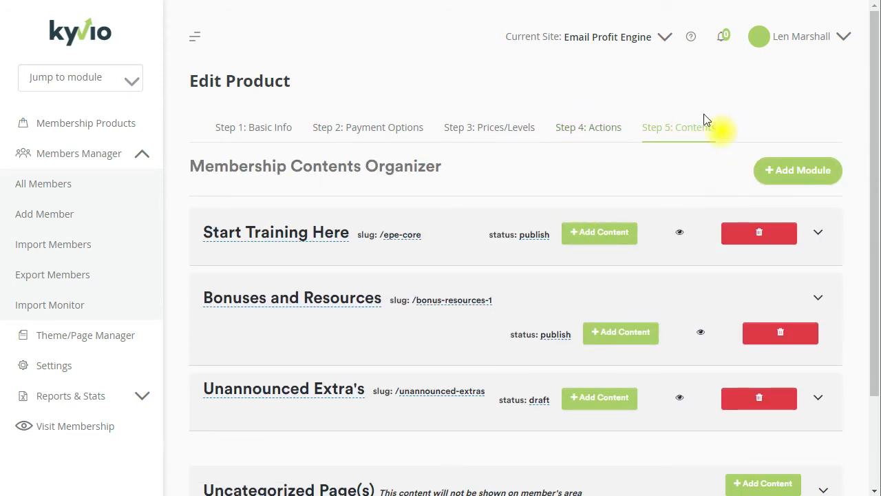
pyautogui.moveTo(872, 106); pyautogui.dragTo(876, 133)
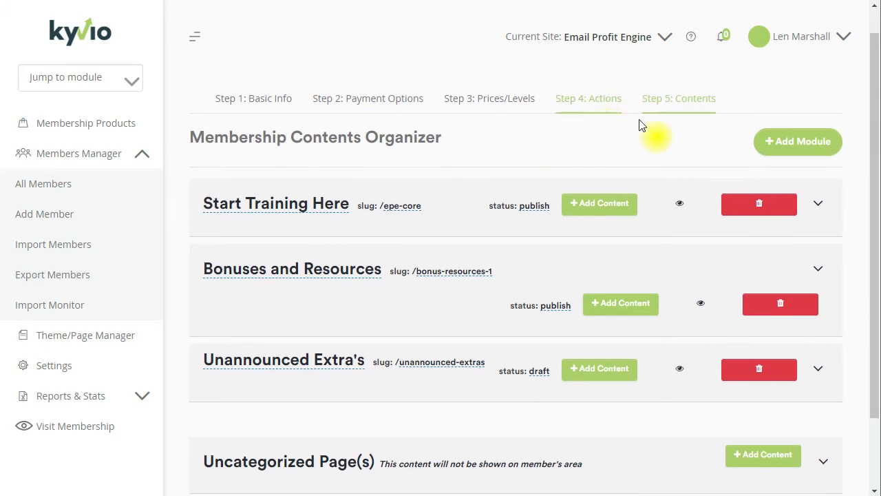
pyautogui.moveTo(874, 129); pyautogui.dragTo(873, 140)
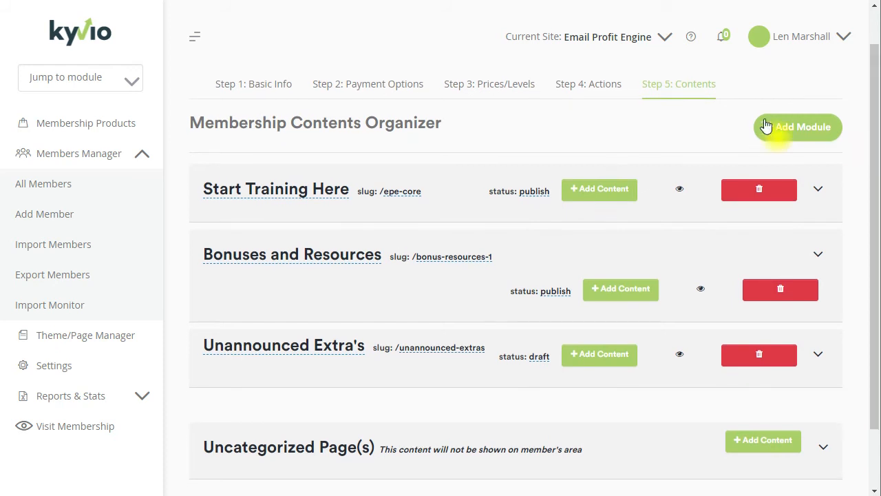
pyautogui.moveTo(876, 182); pyautogui.dragTo(877, 190)
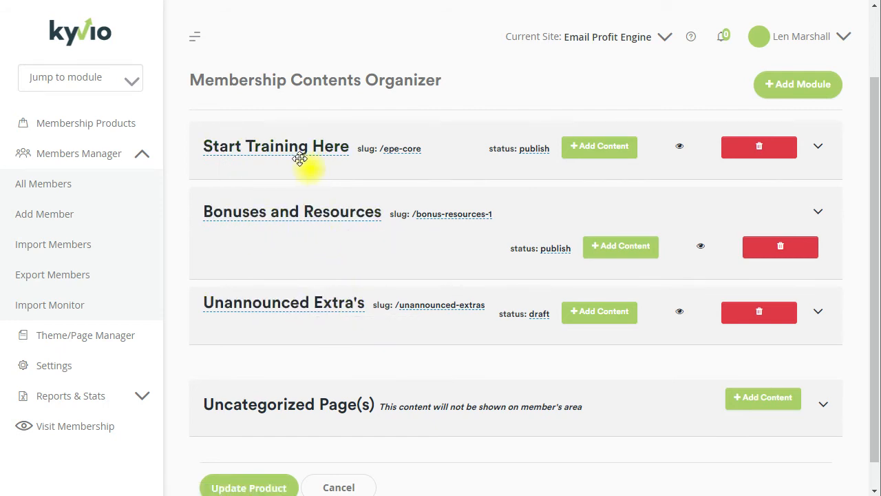
pyautogui.click(819, 147)
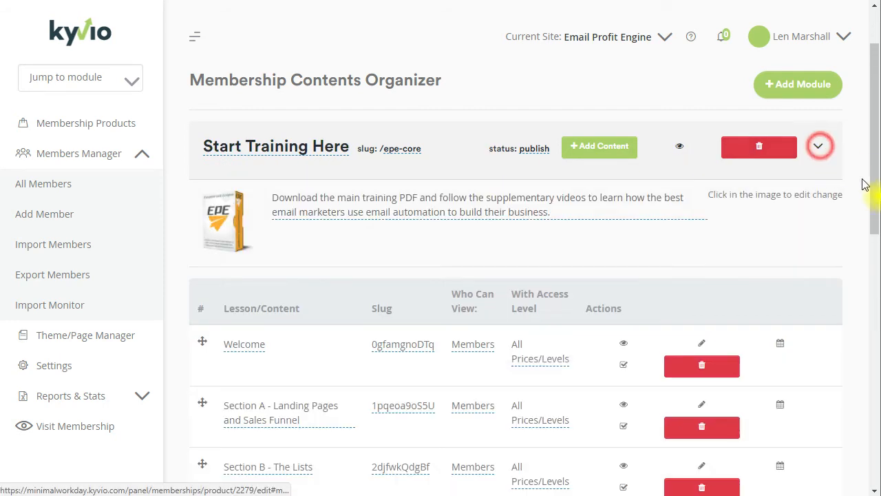
pyautogui.moveTo(876, 166); pyautogui.dragTo(876, 220)
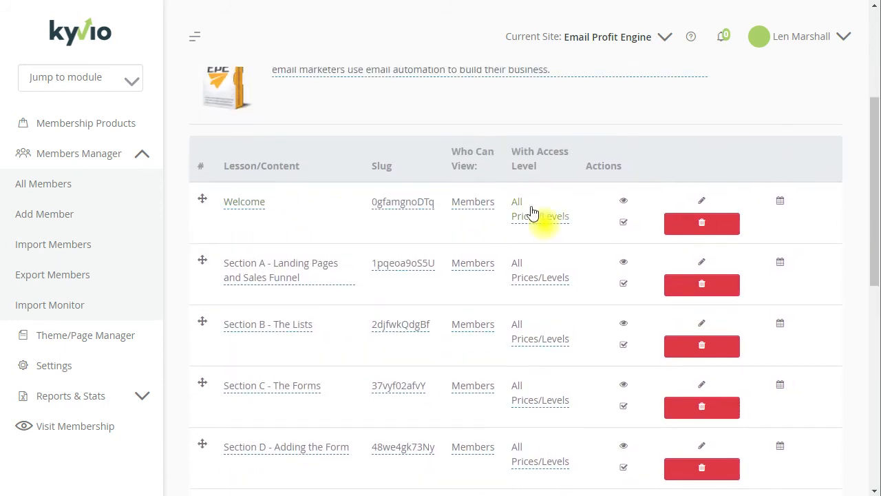
# Preview the Welcome lesson as members see it, pausing its video and reading through the page.
pyautogui.click(623, 202)
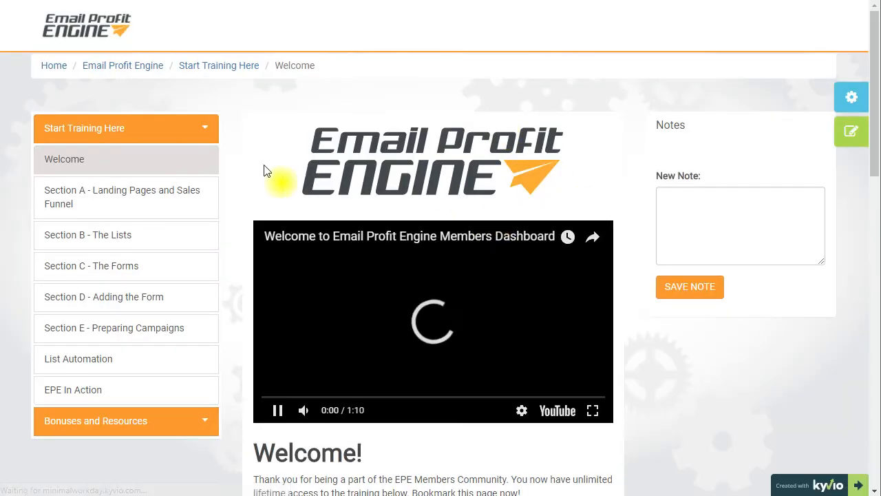
pyautogui.click(324, 338)
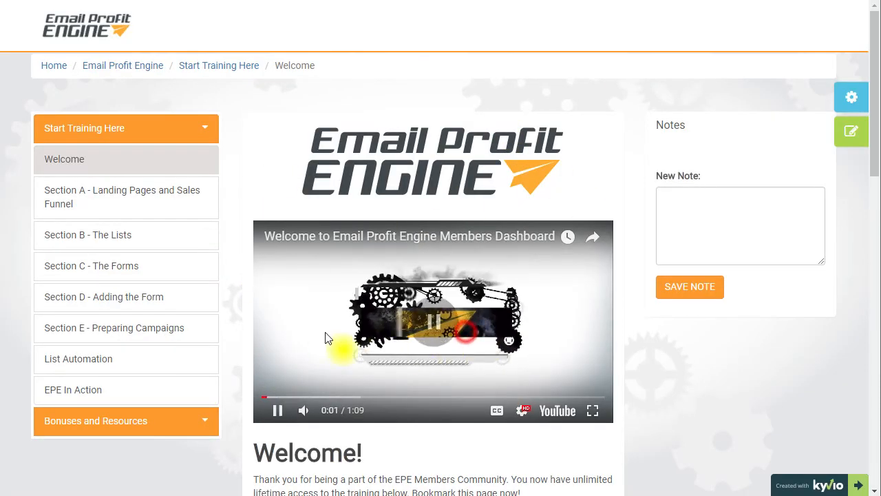
pyautogui.scroll(-1, 240, 353)
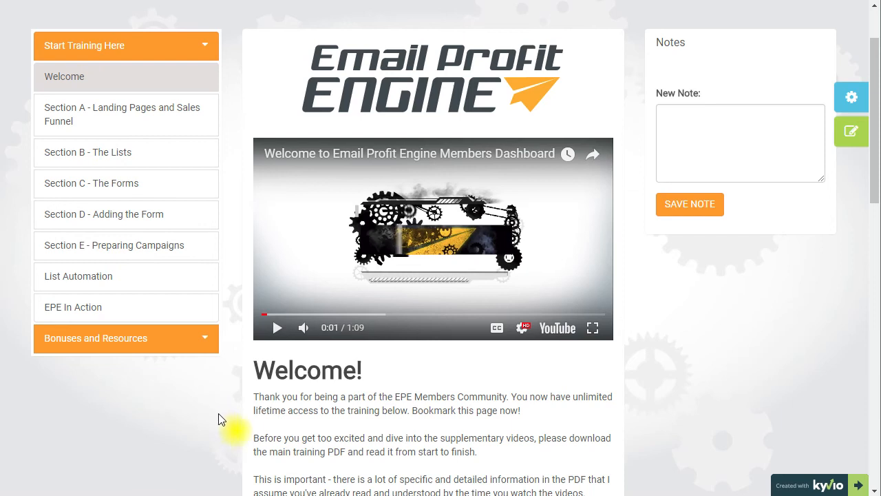
pyautogui.scroll(-3, 229, 417)
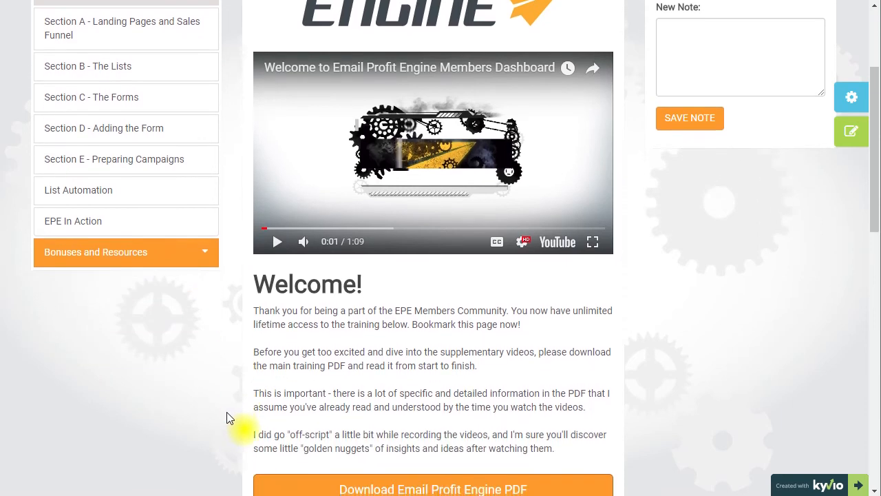
pyautogui.scroll(5, 227, 417)
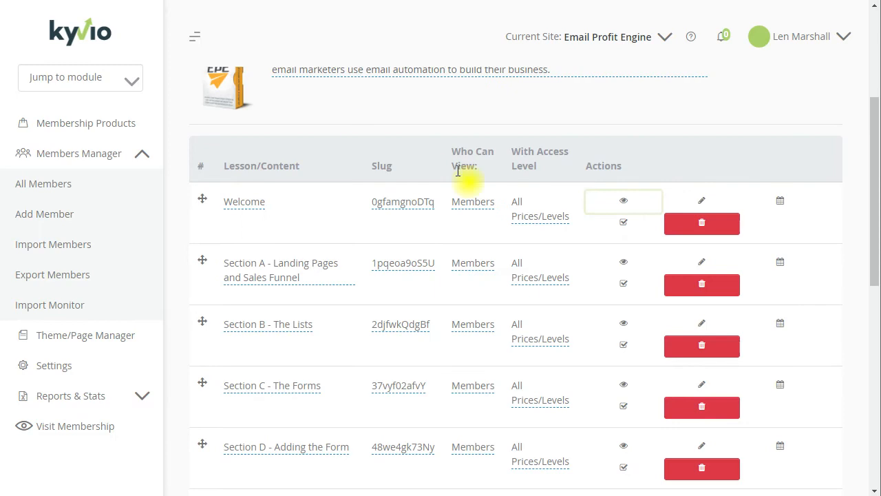
# Open the Welcome lesson in the page editor and show how its welcome text block is edited, without changing it.
pyautogui.click(702, 202)
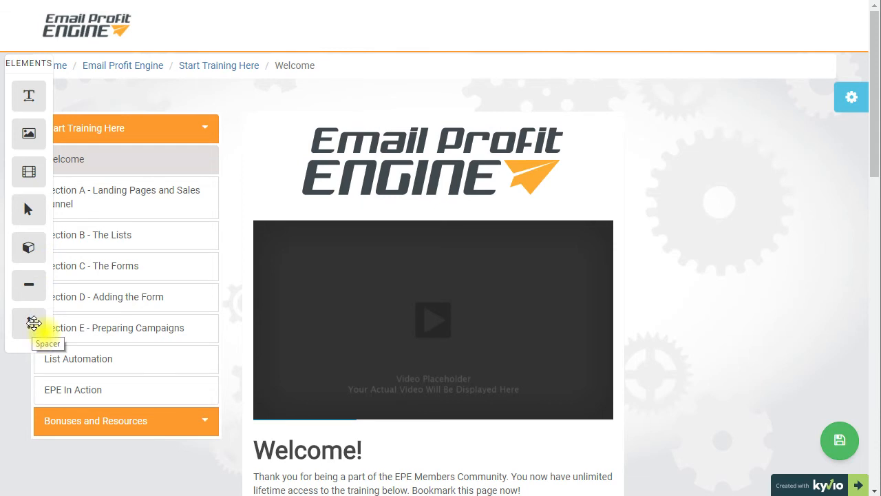
pyautogui.scroll(-3, 566, 297)
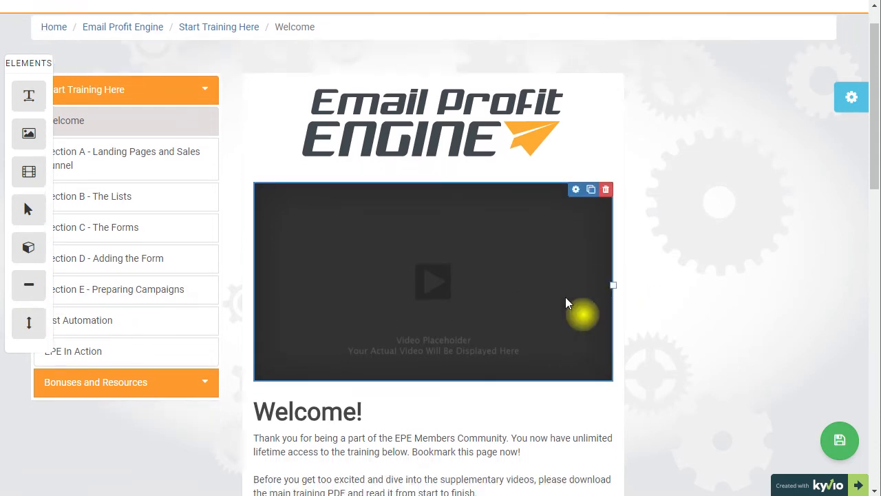
pyautogui.scroll(-1, 407, 329)
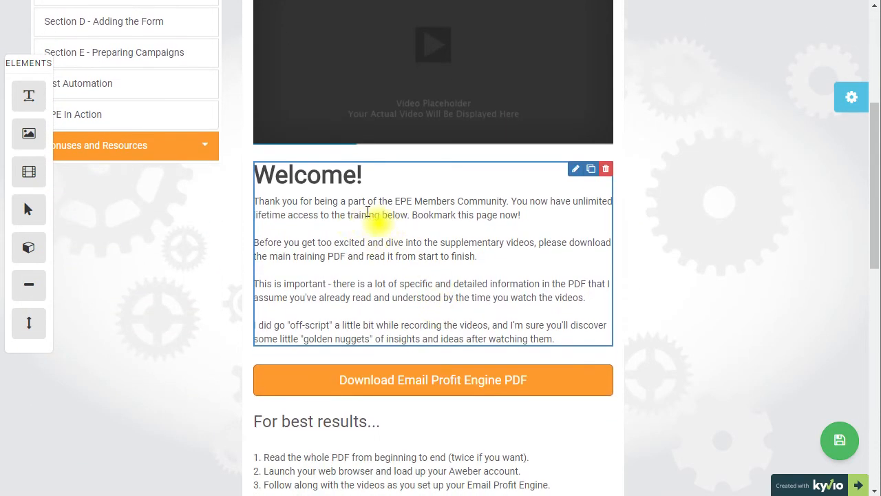
pyautogui.click(573, 170)
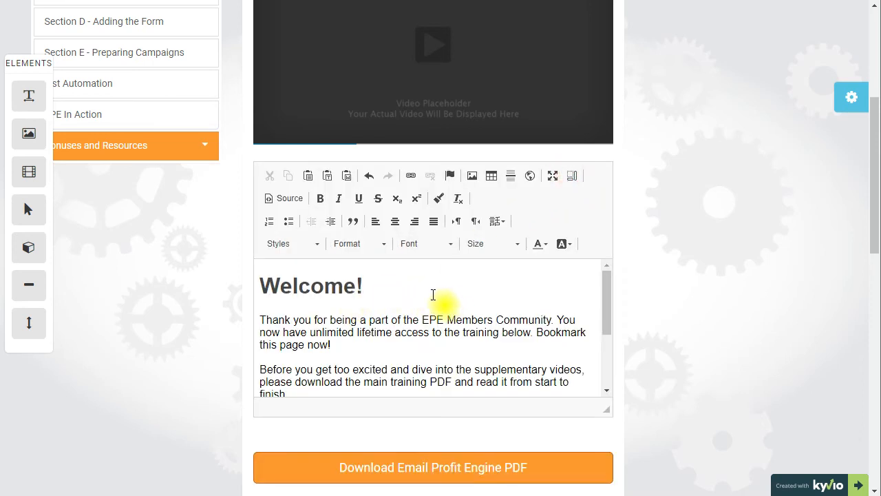
pyautogui.scroll(-2, 434, 295)
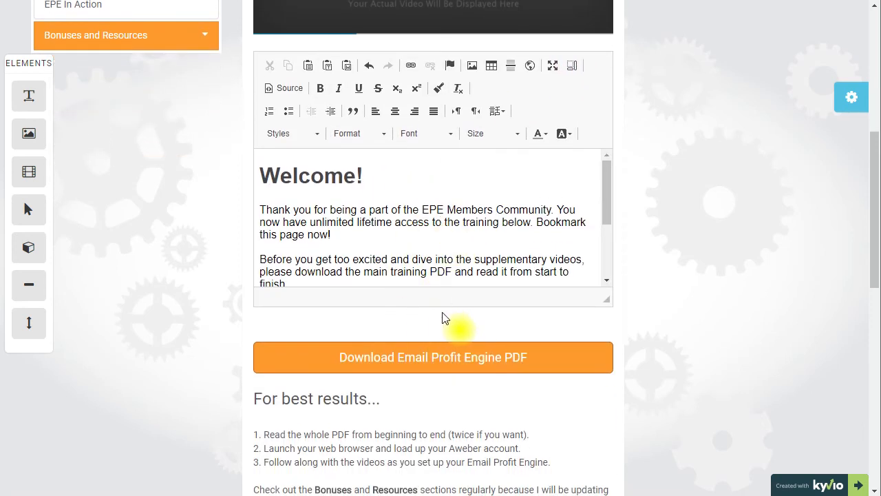
pyautogui.click(441, 332)
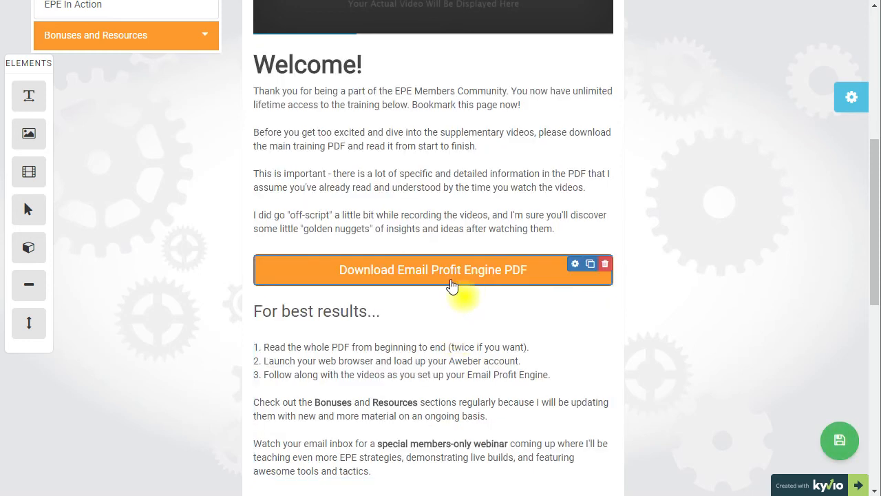
# Review the settings of the Download Email Profit Engine PDF button from label to target URL, and exit the page editor.
pyautogui.click(573, 265)
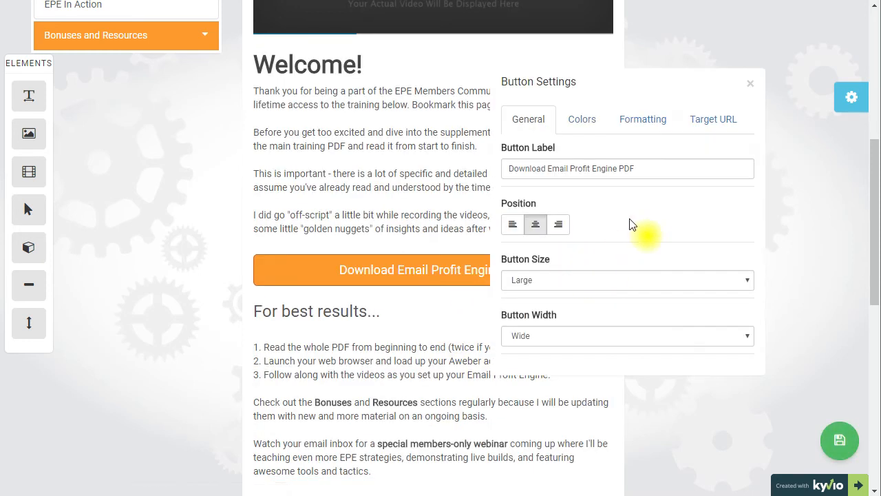
pyautogui.click(585, 128)
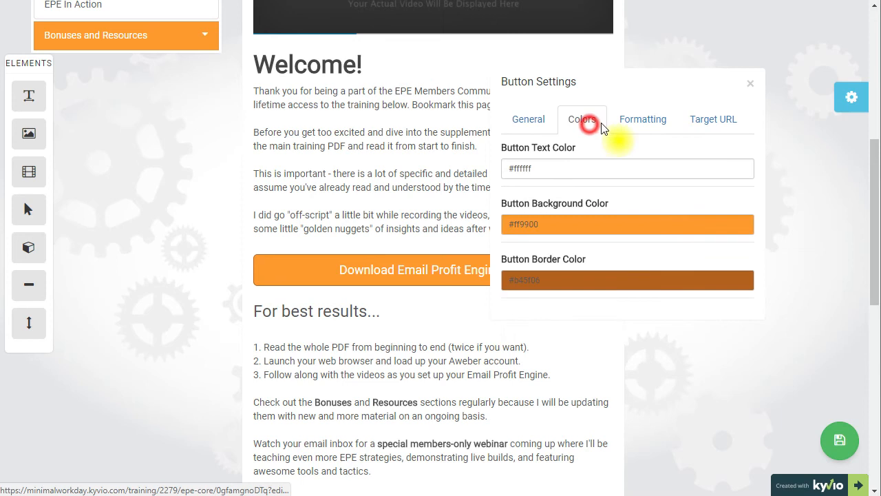
pyautogui.click(642, 121)
pyautogui.click(712, 118)
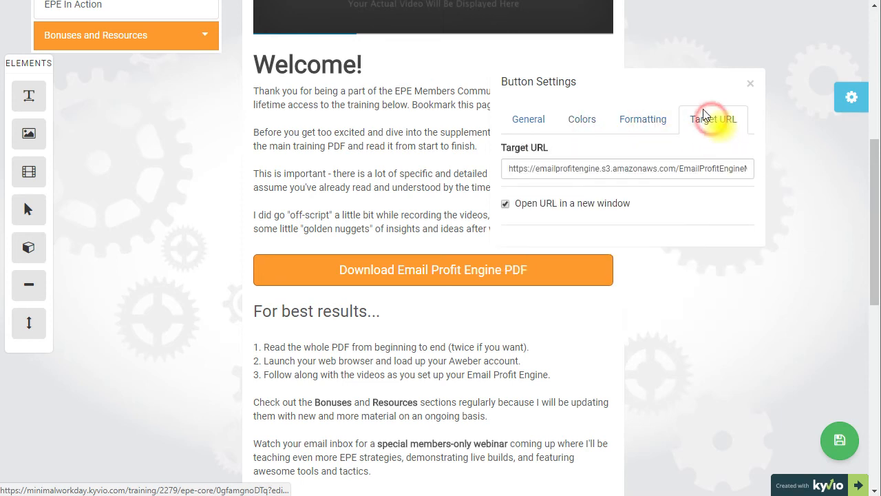
pyautogui.click(752, 85)
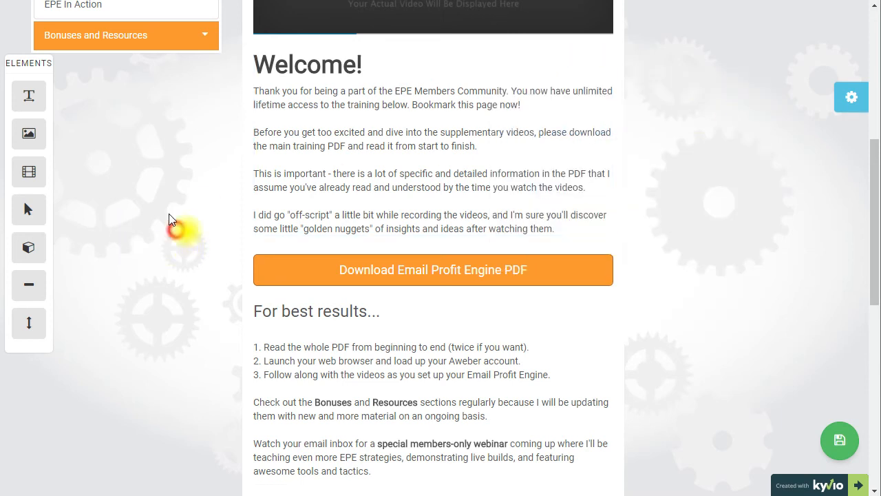
pyautogui.moveTo(840, 438)
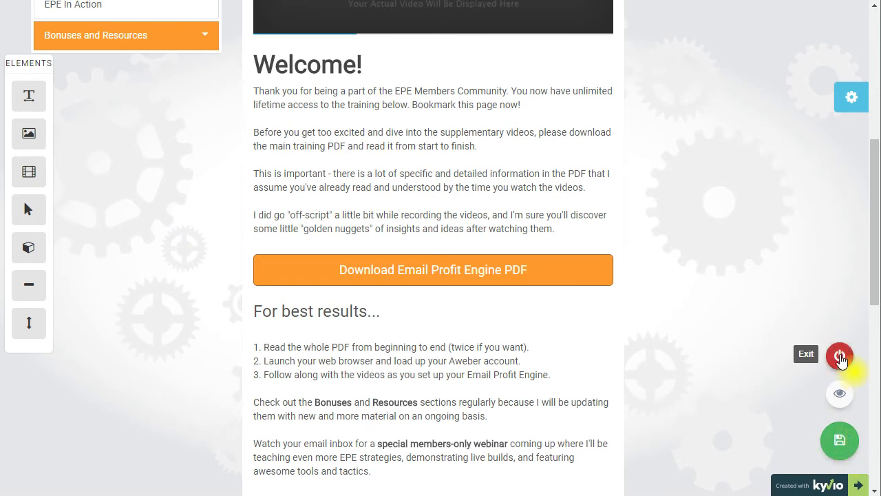
pyautogui.click(841, 357)
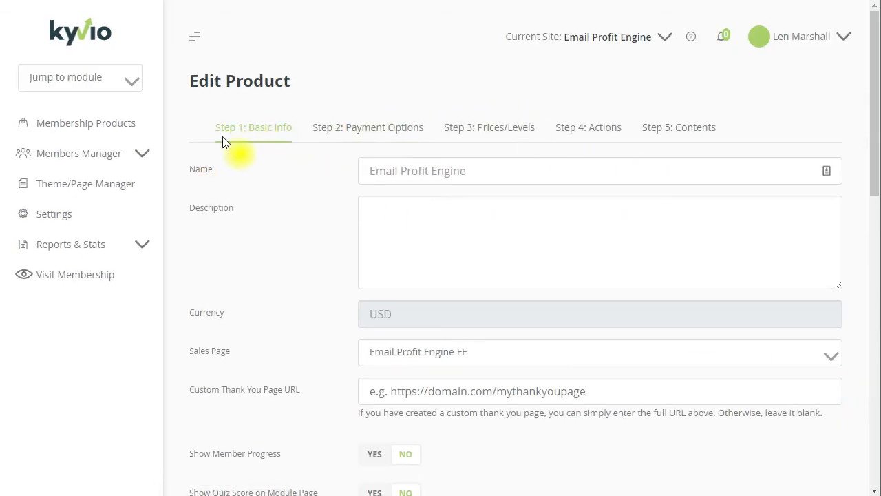
# Show the Members Manager options and view the themes available for the membership site.
pyautogui.click(130, 155)
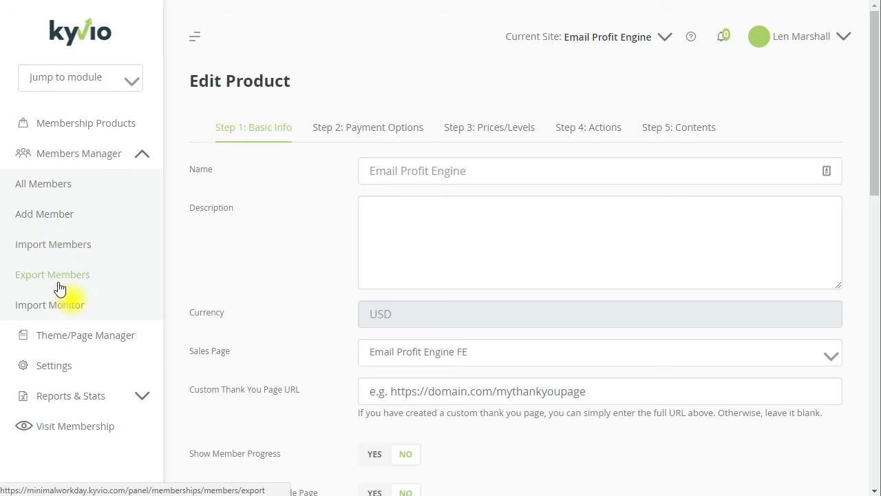
pyautogui.click(104, 340)
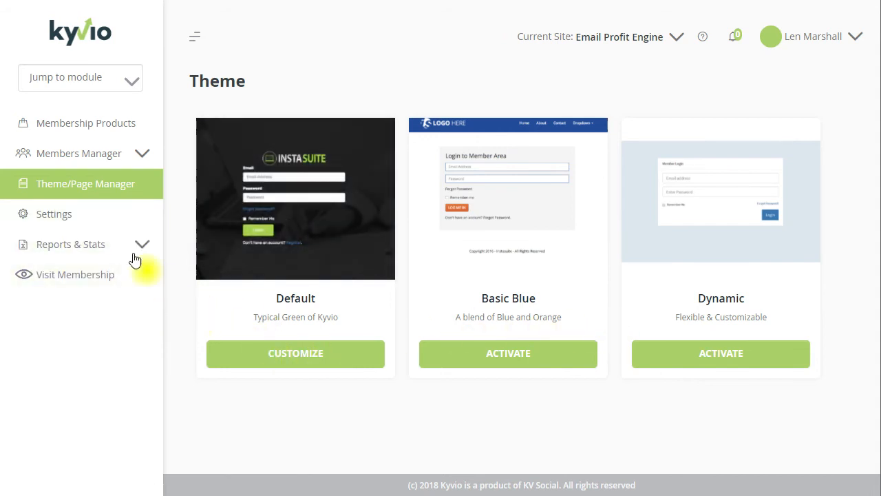
# Review the membership site's general settings, from basic site info through registration to login and logout.
pyautogui.click(67, 221)
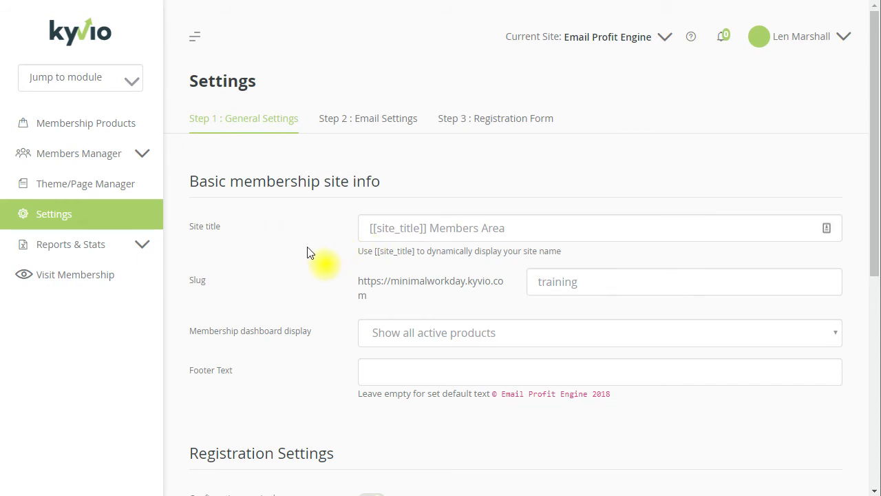
pyautogui.scroll(-2, 307, 253)
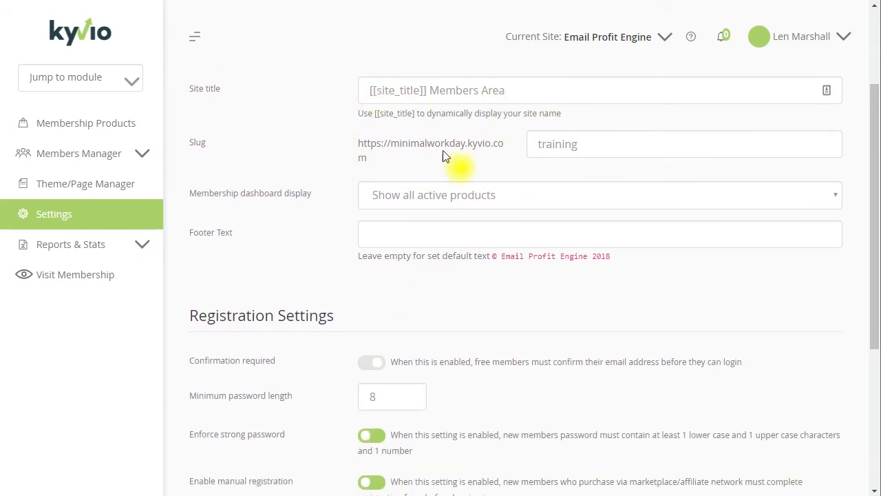
pyautogui.scroll(-3, 328, 204)
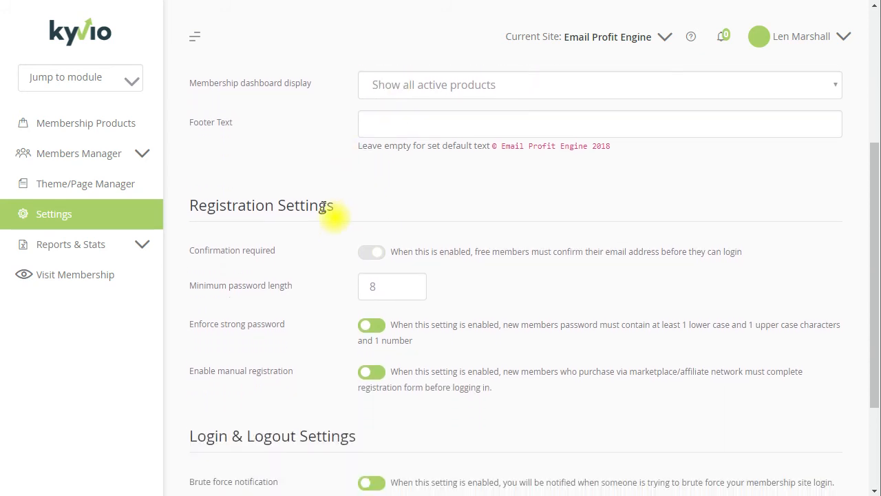
pyautogui.scroll(-2, 296, 207)
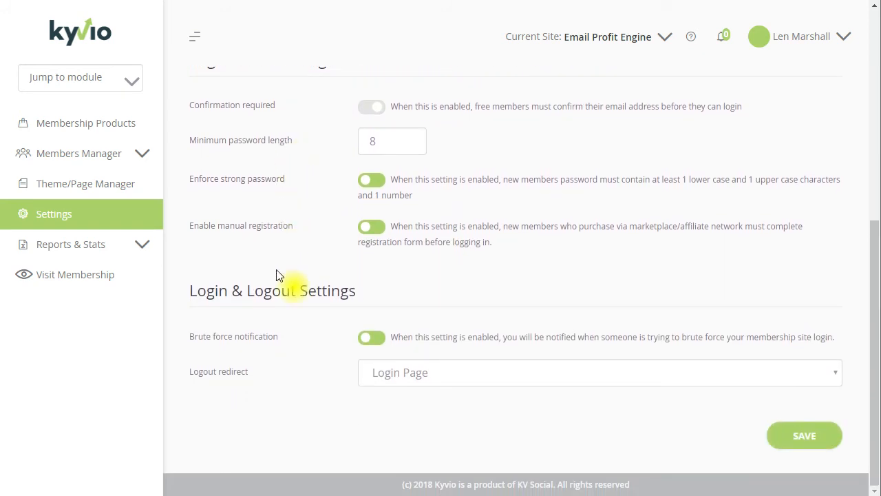
# Review the membership site's email settings from sender information to the cancelled subscription email, and view the registration form fields.
pyautogui.scroll(7, 287, 344)
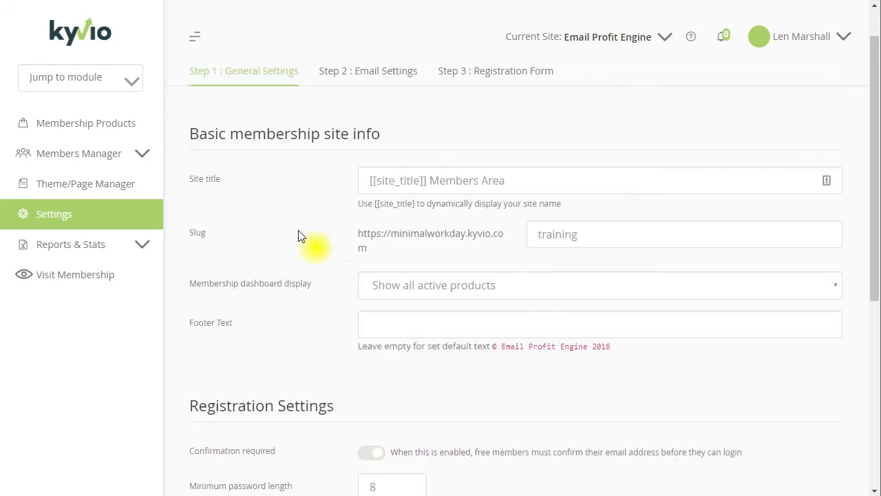
pyautogui.click(383, 118)
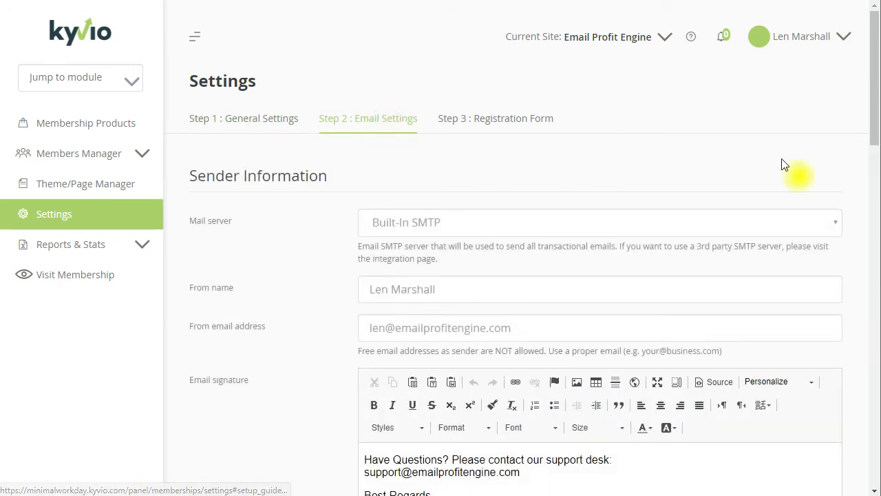
pyautogui.moveTo(879, 128)
pyautogui.mouseDown()
pyautogui.moveTo(878, 444)
pyautogui.moveTo(876, 465)
pyautogui.moveTo(863, 476)
pyautogui.mouseUp()
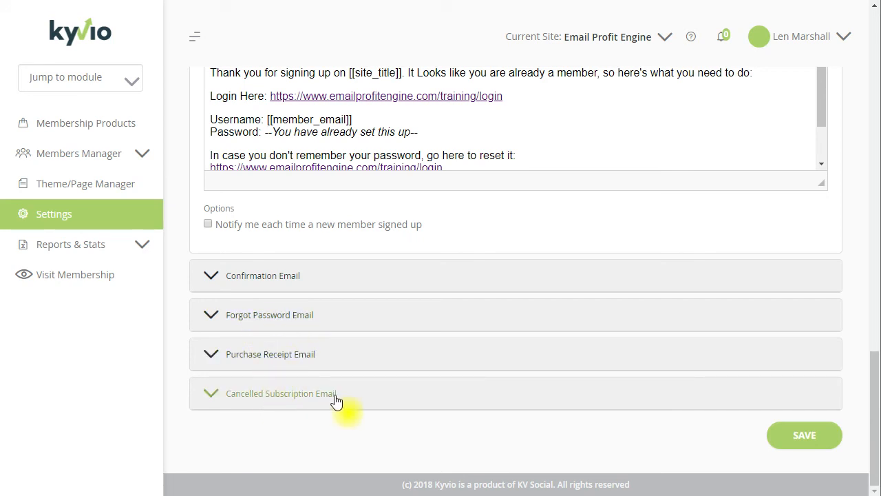
pyautogui.click(875, 293)
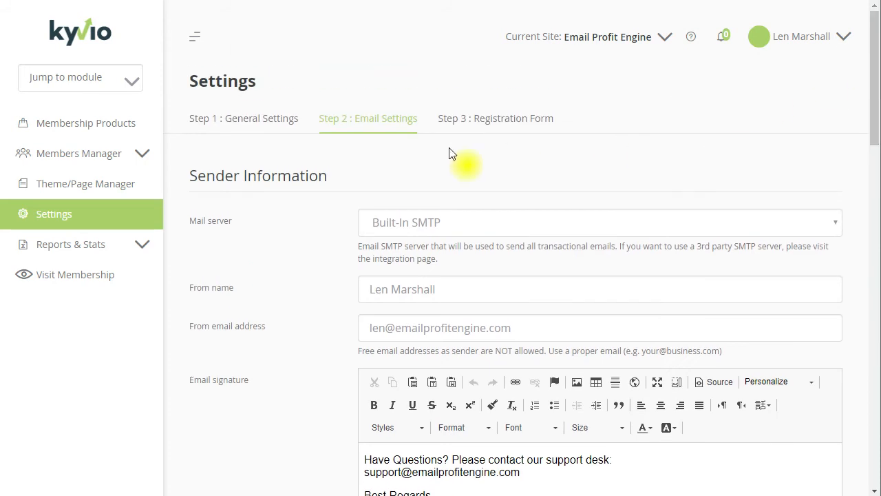
pyautogui.click(512, 119)
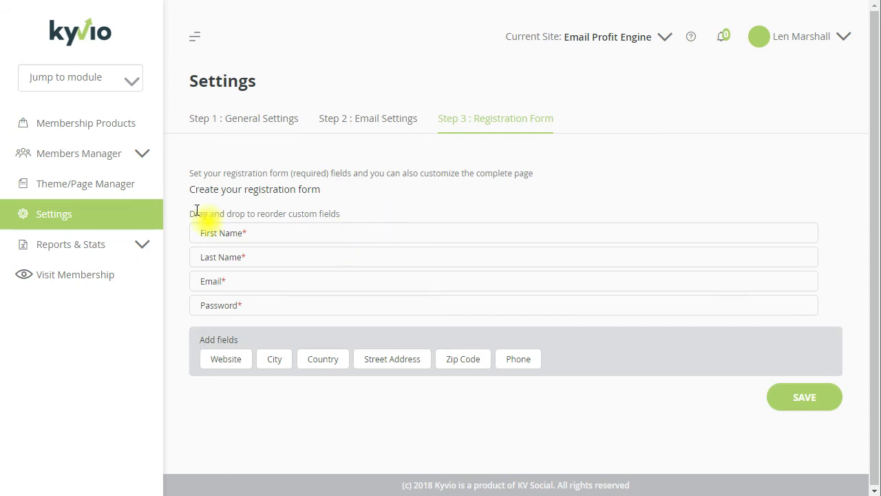
# Show the Reports & Stats options available for the membership site, from Reports Per Product to Traffic Sources.
pyautogui.click(143, 246)
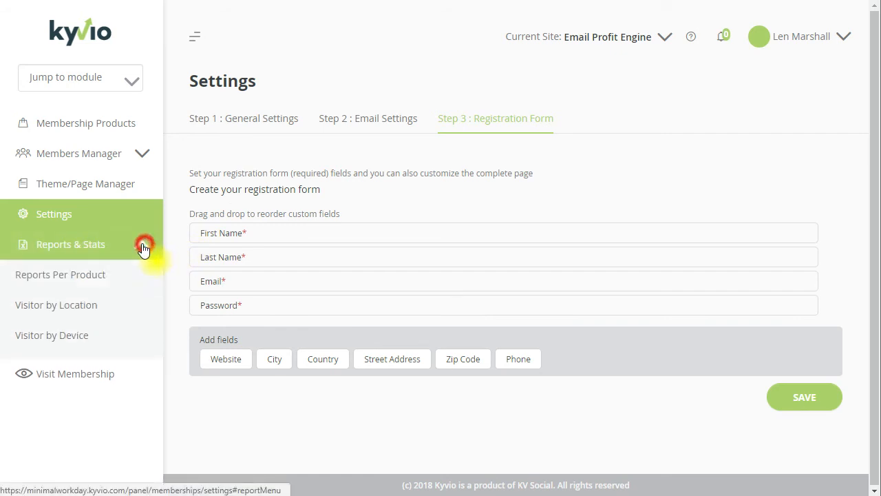
pyautogui.click(70, 253)
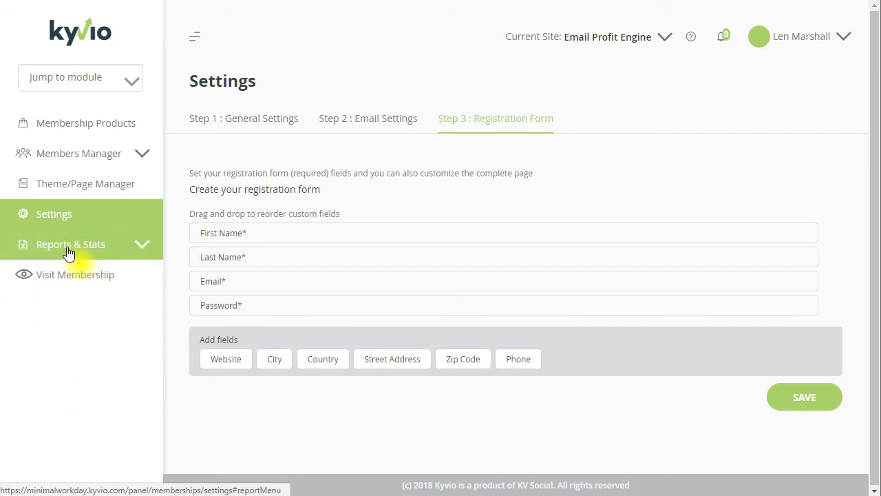
pyautogui.click(143, 248)
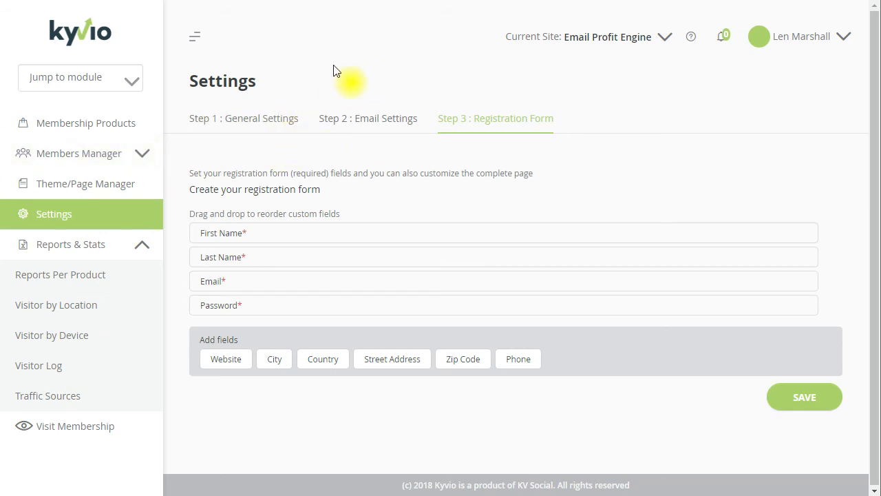
# Switch to the Blog Builder module and review its general blog settings, including homepage SEO and menu selection.
pyautogui.click(131, 79)
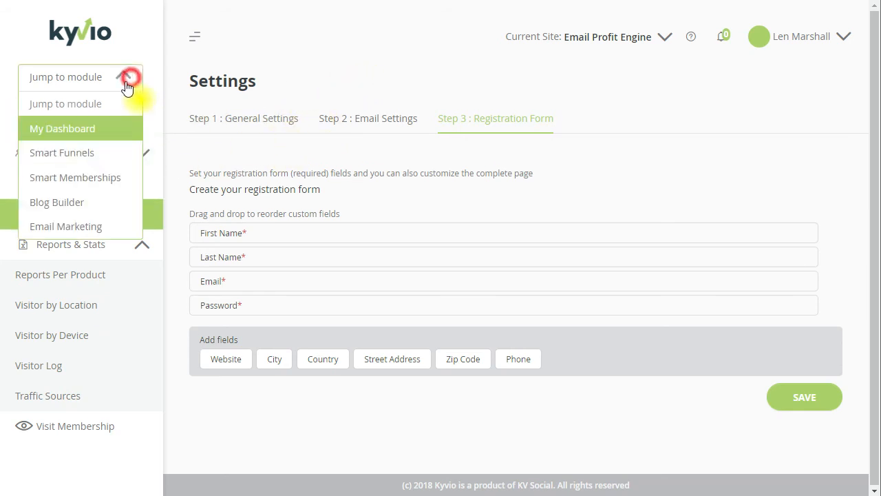
pyautogui.click(59, 199)
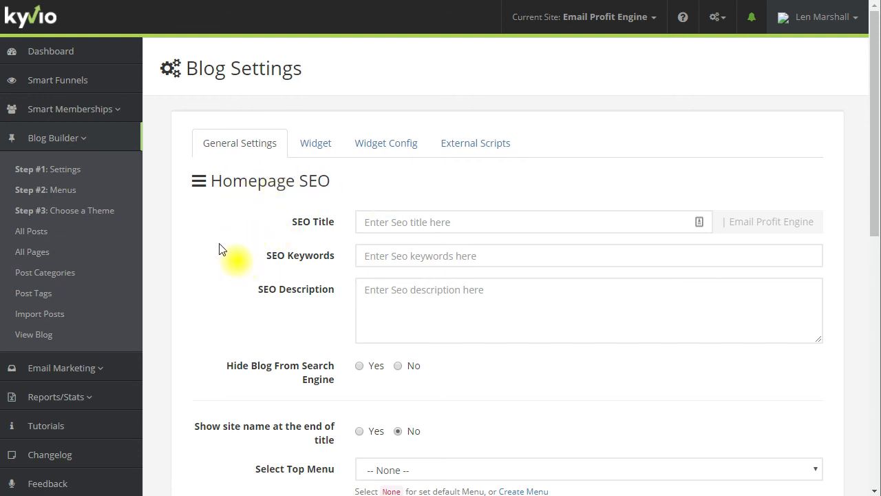
pyautogui.scroll(-1, 216, 250)
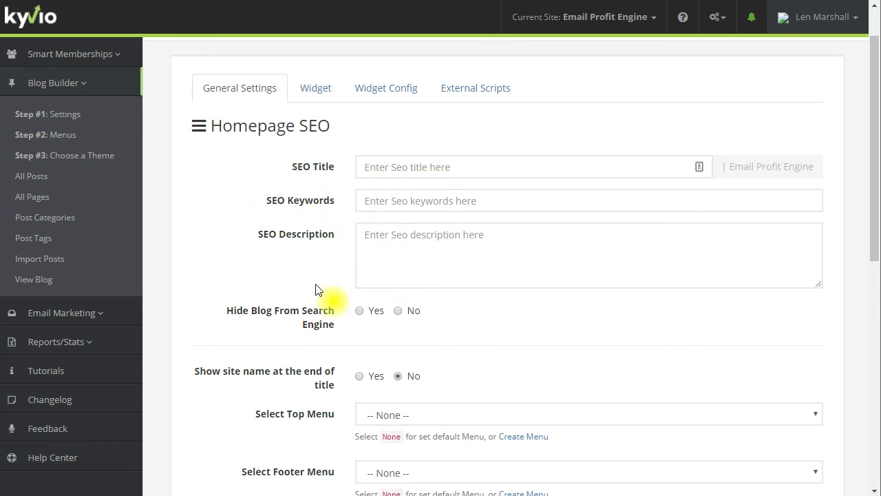
pyautogui.scroll(-1, 314, 253)
pyautogui.scroll(1, 306, 220)
pyautogui.scroll(2, 136, 98)
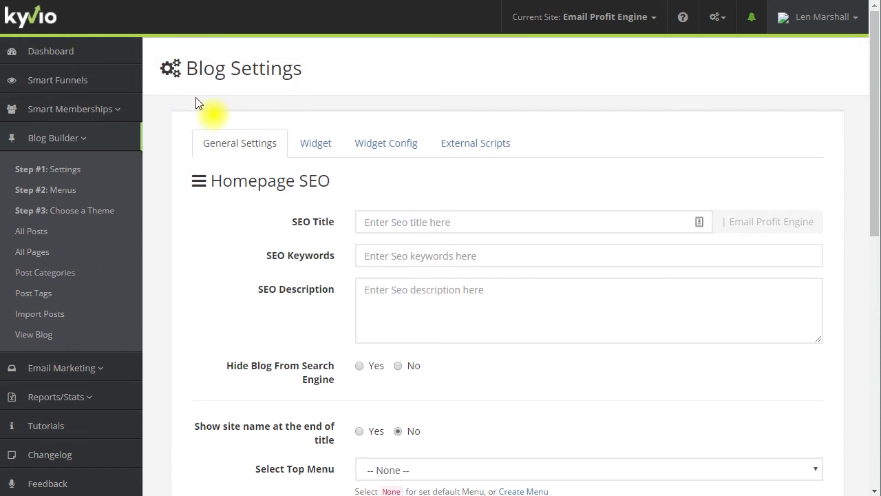
# Open the Email Marketing dashboard, examine its subscribers and broadcasts trends, and return to the main dashboard.
pyautogui.click(55, 53)
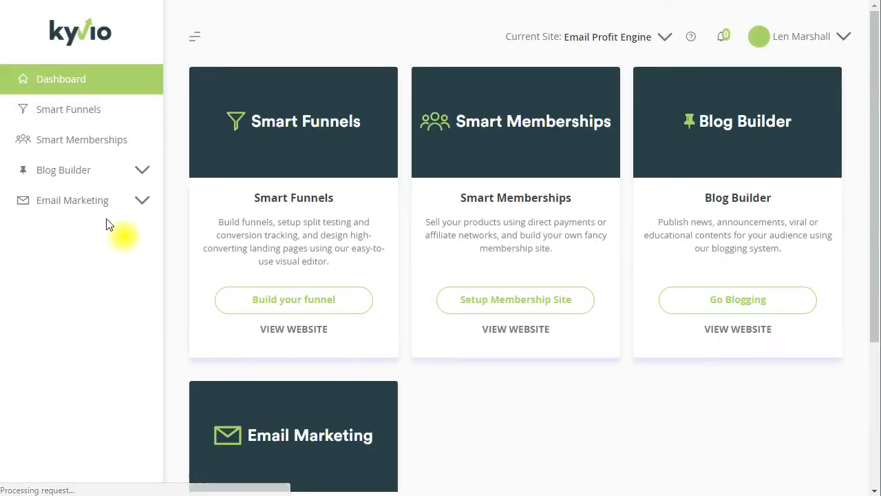
pyautogui.click(78, 209)
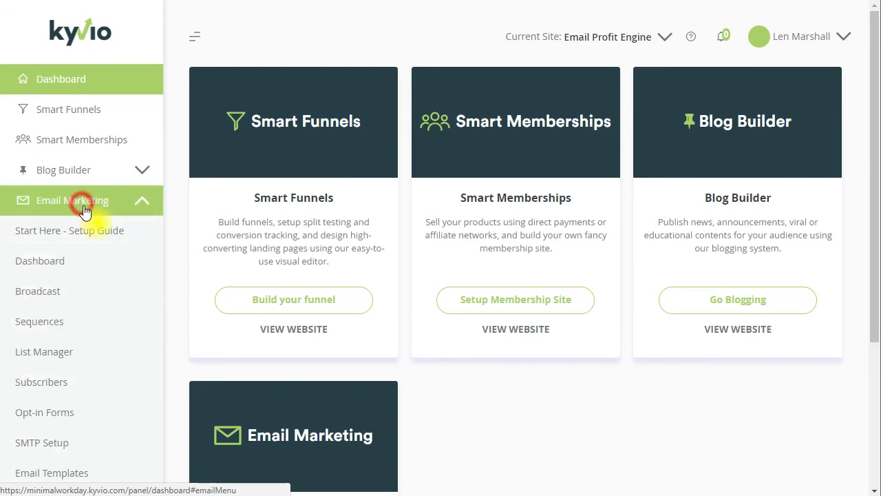
pyautogui.click(59, 262)
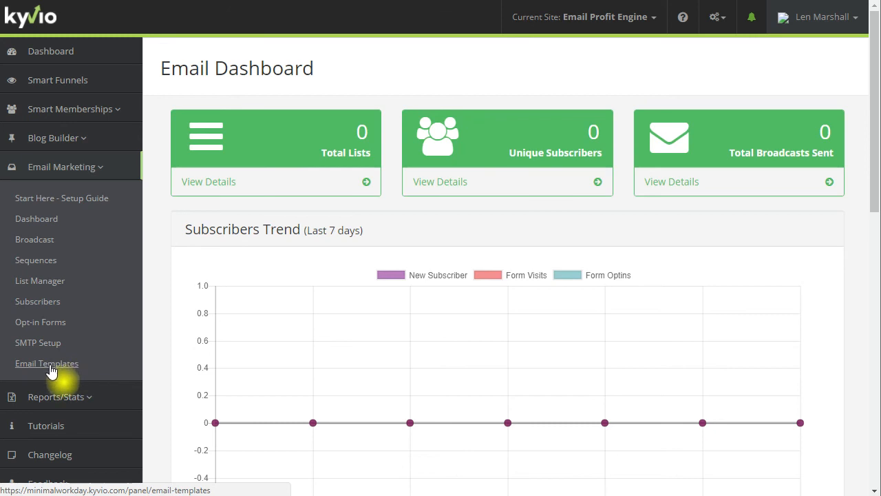
pyautogui.click(161, 343)
pyautogui.scroll(-2, 706, 209)
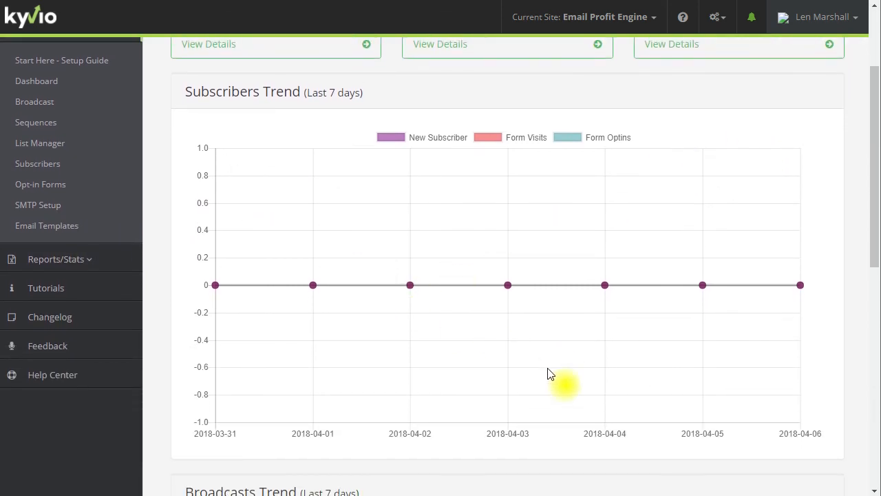
pyautogui.scroll(-4, 549, 377)
pyautogui.scroll(-4, 549, 379)
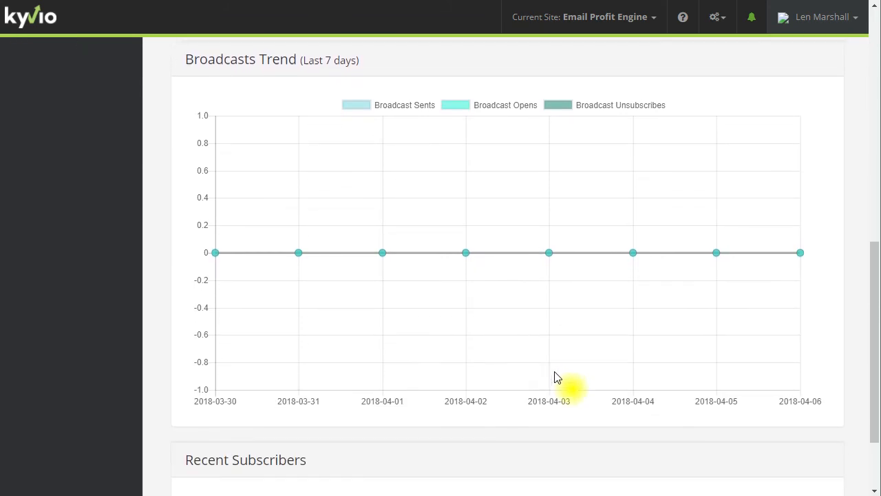
pyautogui.scroll(9, 561, 376)
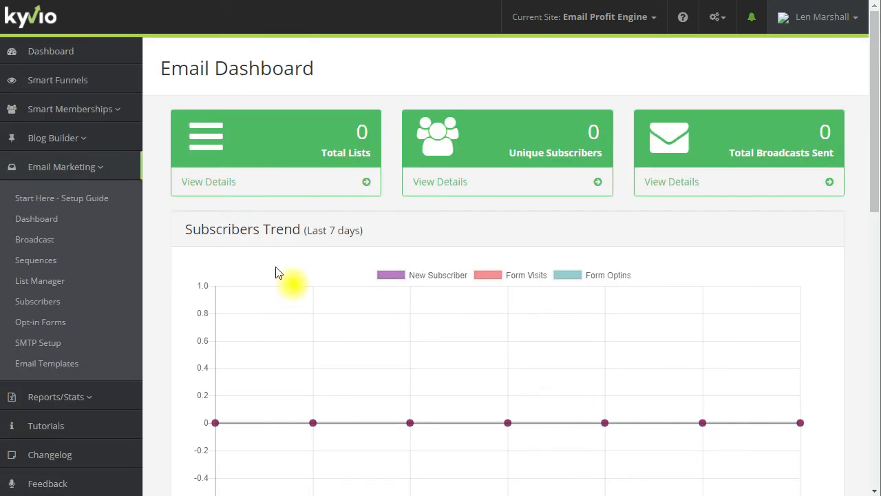
pyautogui.click(68, 56)
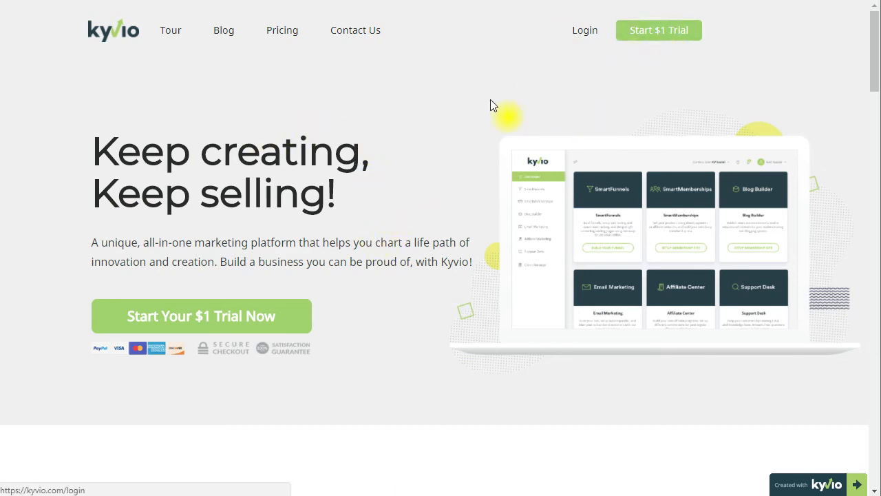
# Open Kyvio's Plans and Pricing page from the $1 trial offer and compare the Basic and Business plans' prices and features.
pyautogui.click(240, 314)
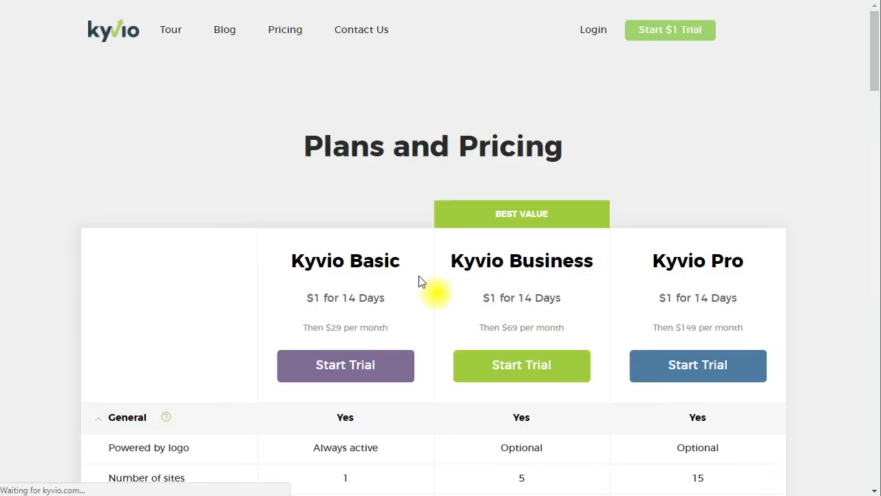
pyautogui.scroll(-2, 781, 269)
pyautogui.scroll(-2, 790, 265)
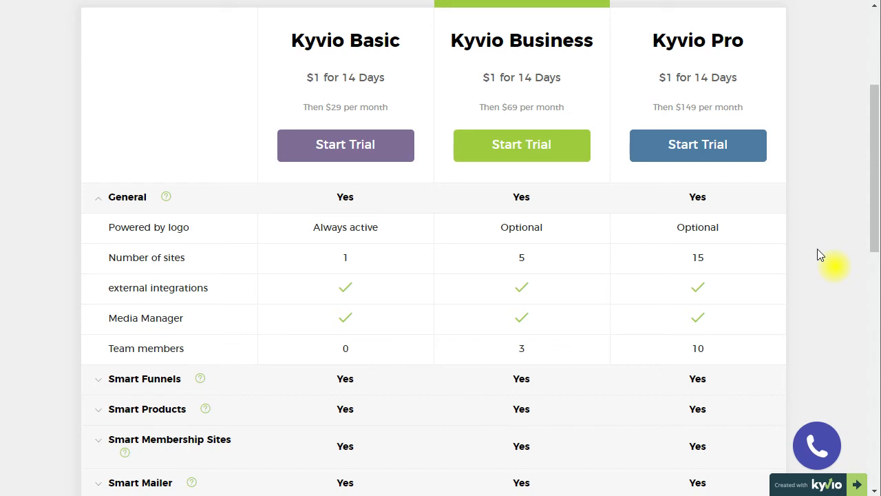
pyautogui.moveTo(349, 77); pyautogui.dragTo(331, 92)
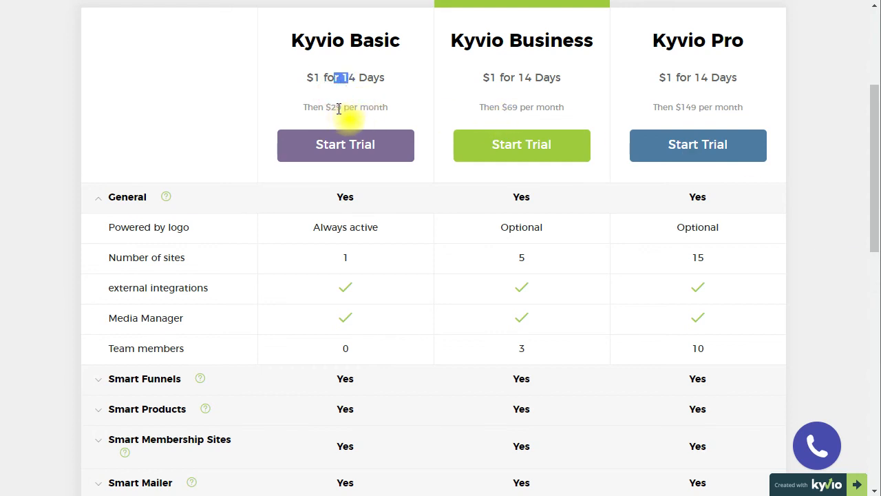
pyautogui.click(339, 109)
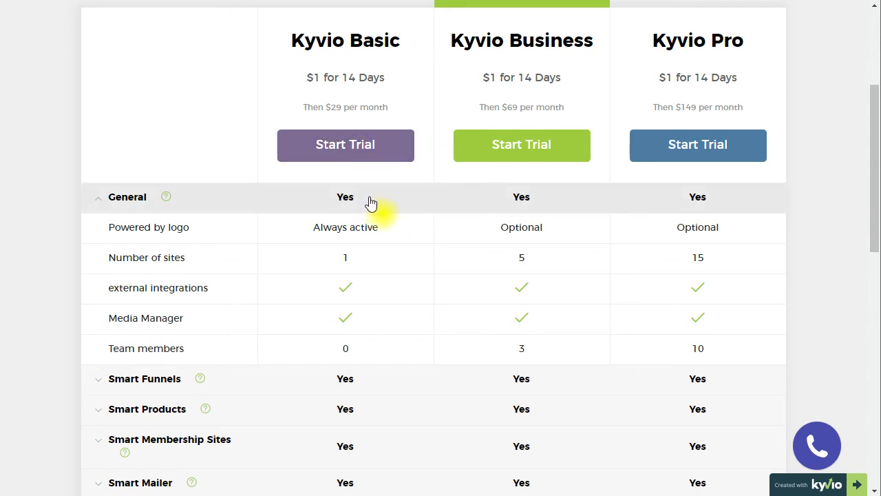
pyautogui.scroll(-3, 380, 201)
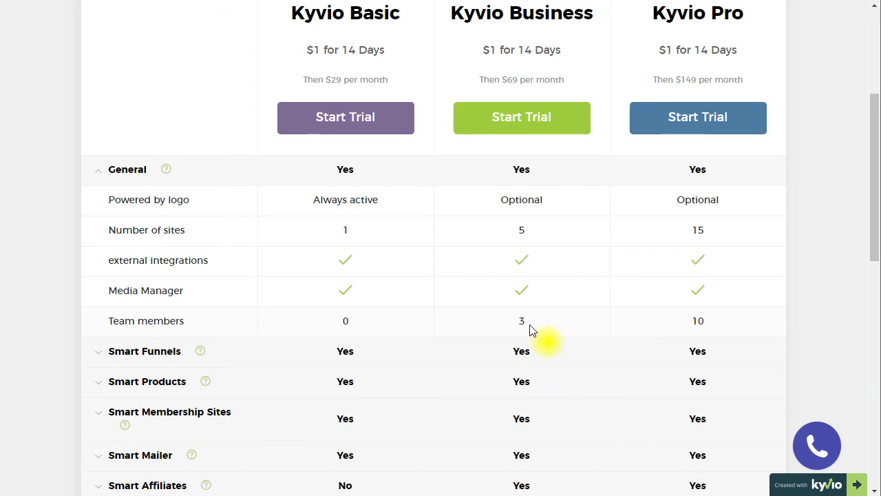
pyautogui.scroll(-1, 536, 336)
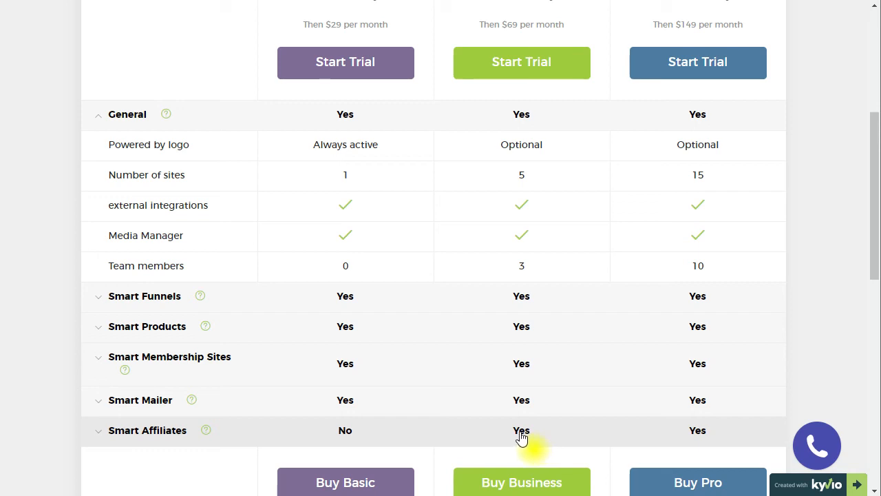
# Review the Kyvio Pro plan's price, site and team member allowances, and included modules in the pricing table.
pyautogui.scroll(2, 710, 400)
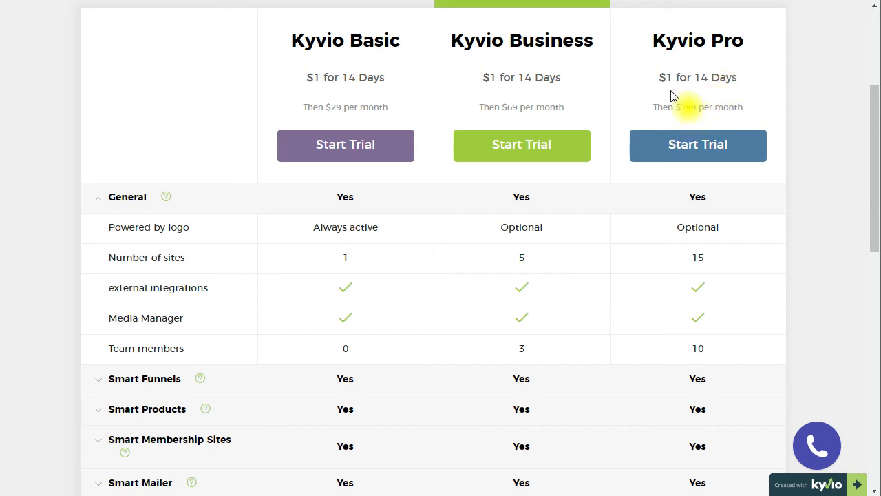
pyautogui.scroll(1, 688, 97)
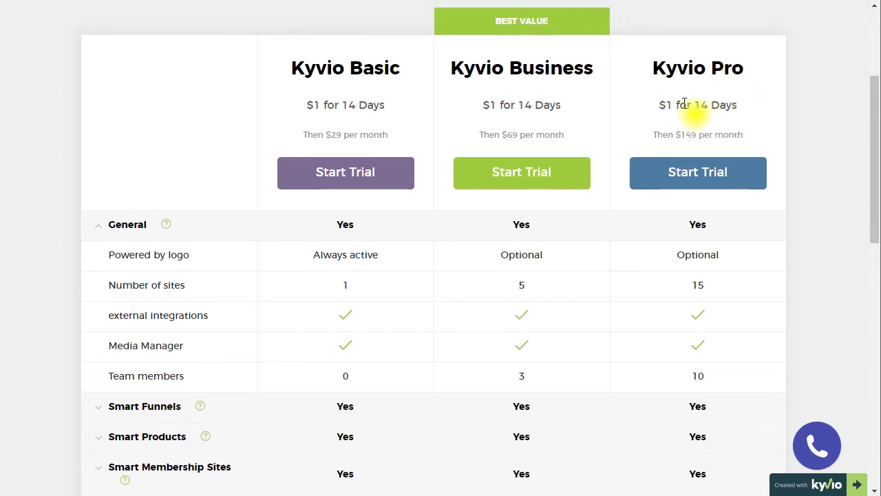
pyautogui.scroll(-1, 709, 129)
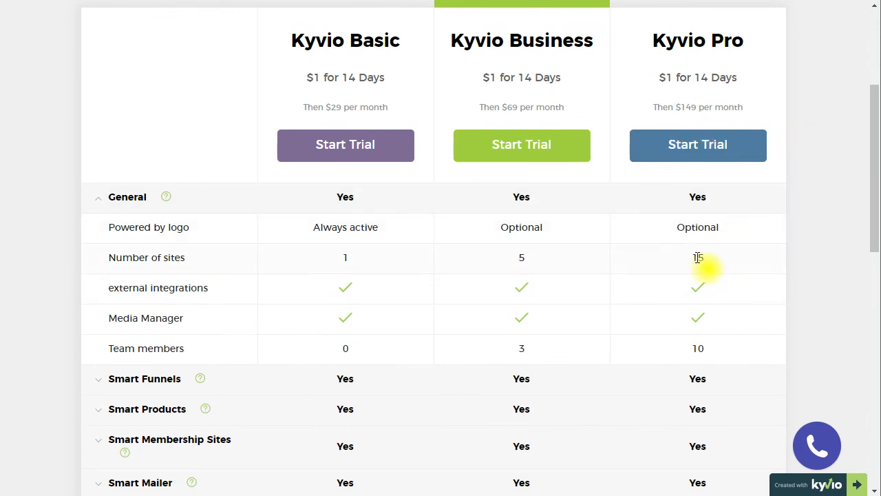
pyautogui.scroll(-2, 698, 257)
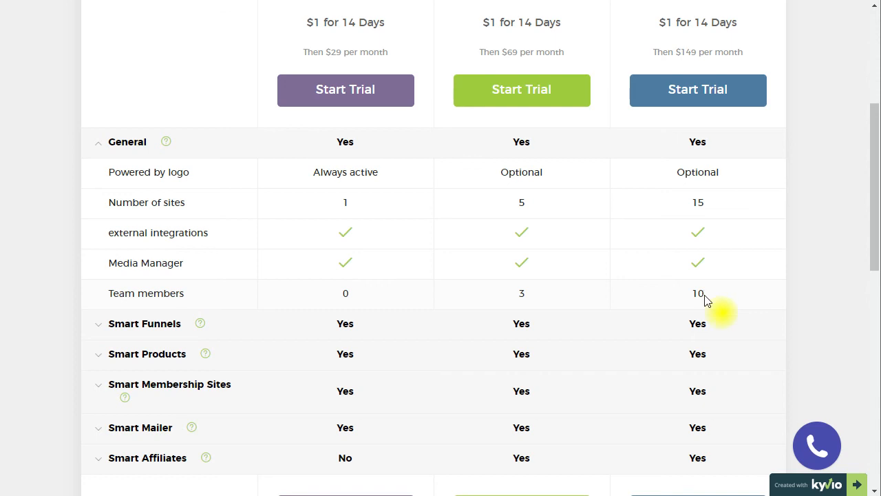
pyautogui.scroll(-2, 704, 298)
pyautogui.scroll(2, 717, 301)
pyautogui.scroll(2, 719, 301)
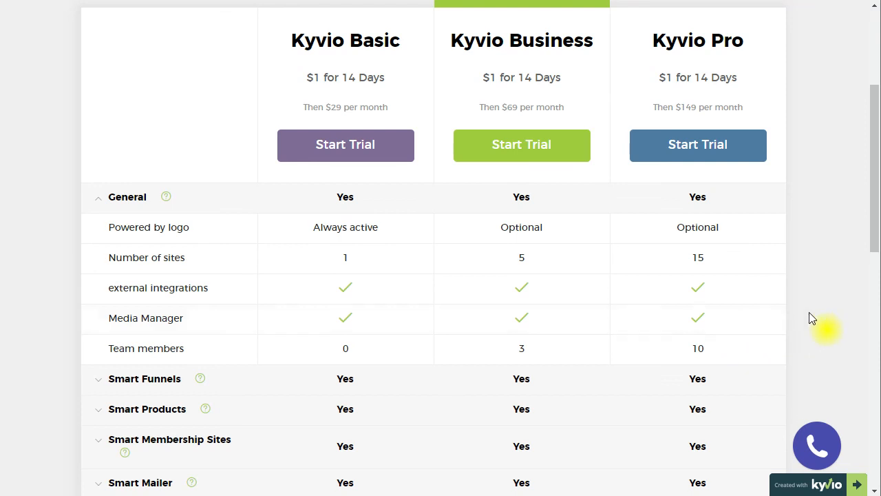
pyautogui.scroll(-1, 818, 310)
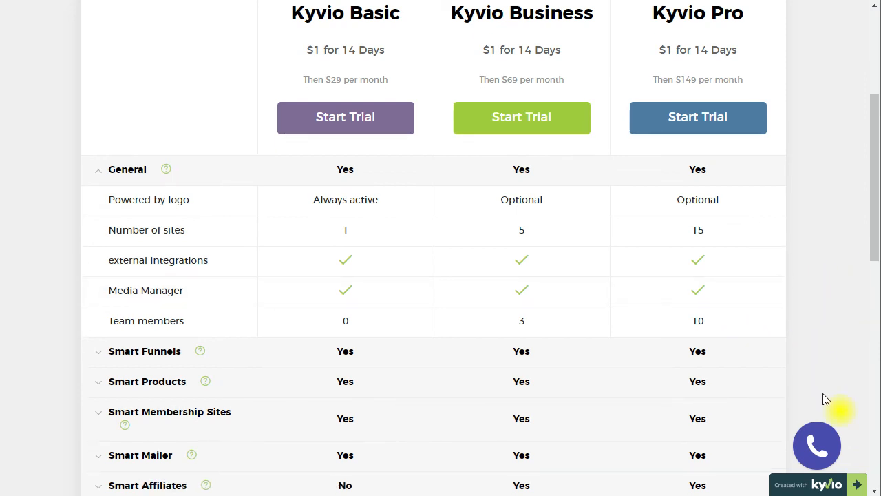
pyautogui.moveTo(875, 173); pyautogui.dragTo(874, 90)
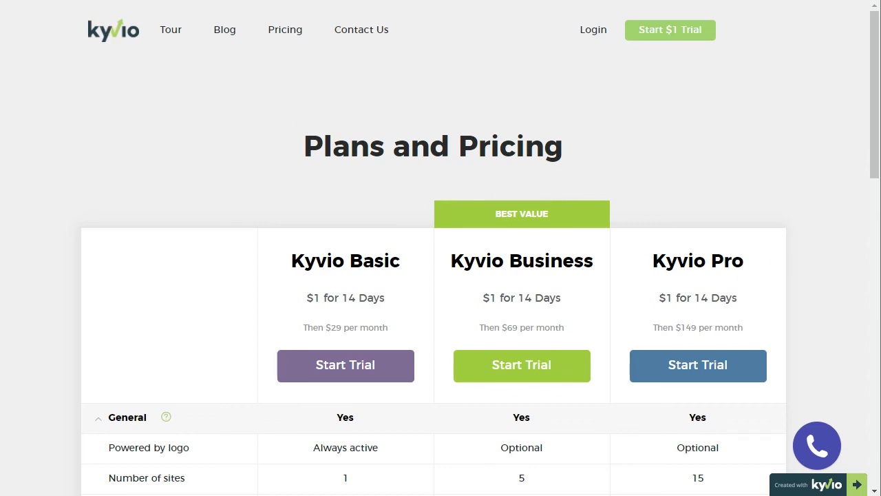
# Return to the Kyvio dashboard and open the Email Profit Engine funnel's page list in Smart Funnels.
pyautogui.click(104, 30)
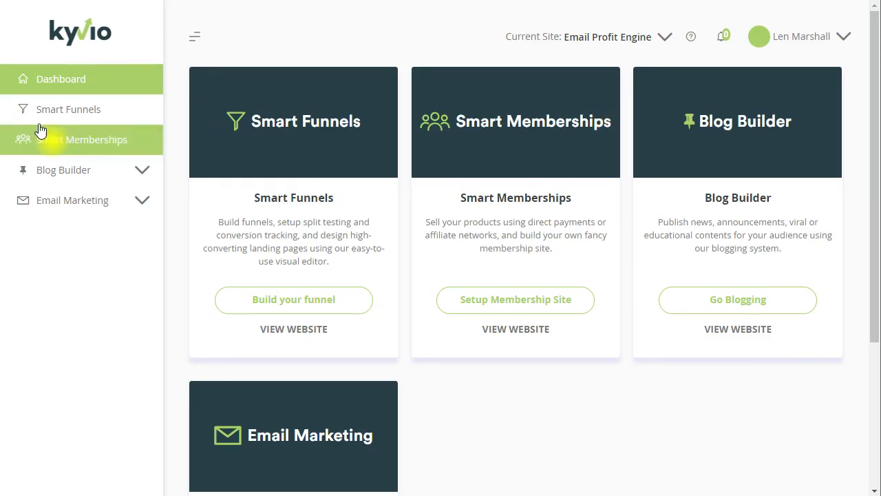
pyautogui.click(77, 110)
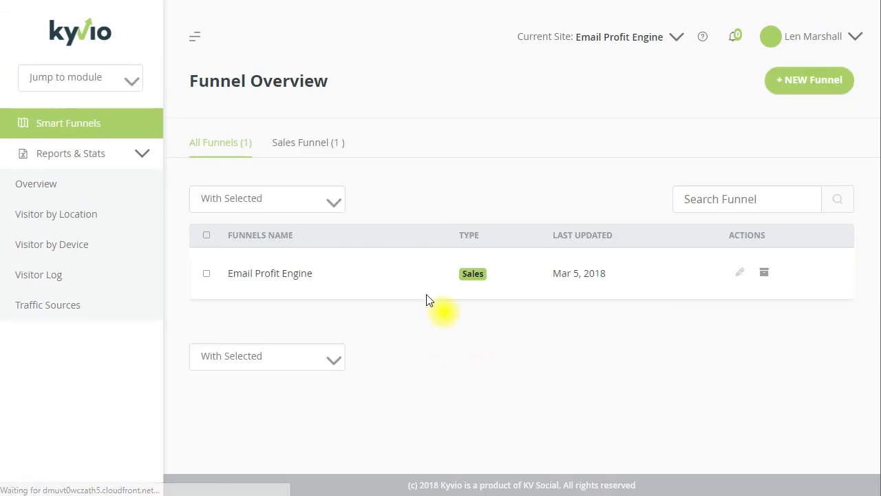
pyautogui.click(290, 276)
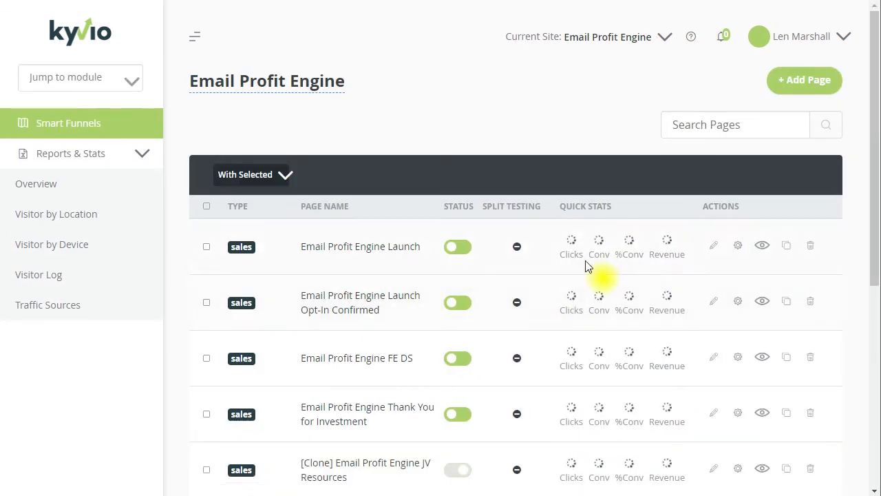
# Add a new page named "tyik druk" with the page type Sales Page to the Email Profit Engine funnel.
pyautogui.click(749, 123)
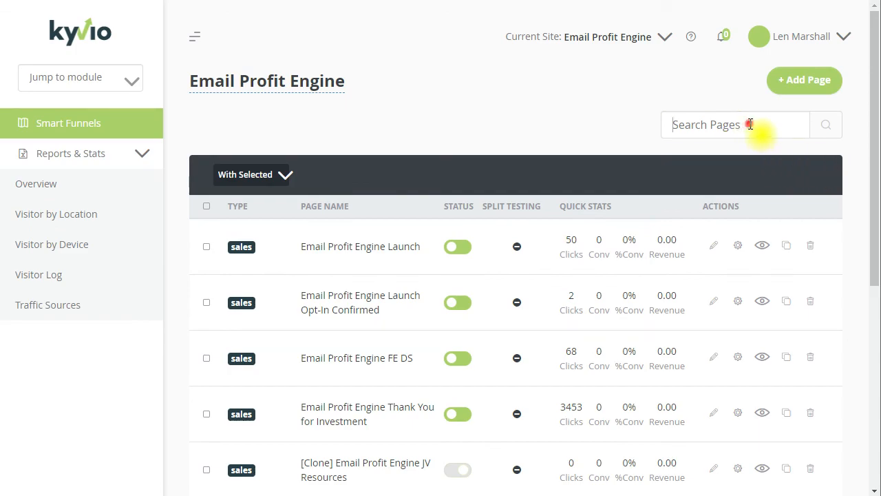
pyautogui.click(811, 81)
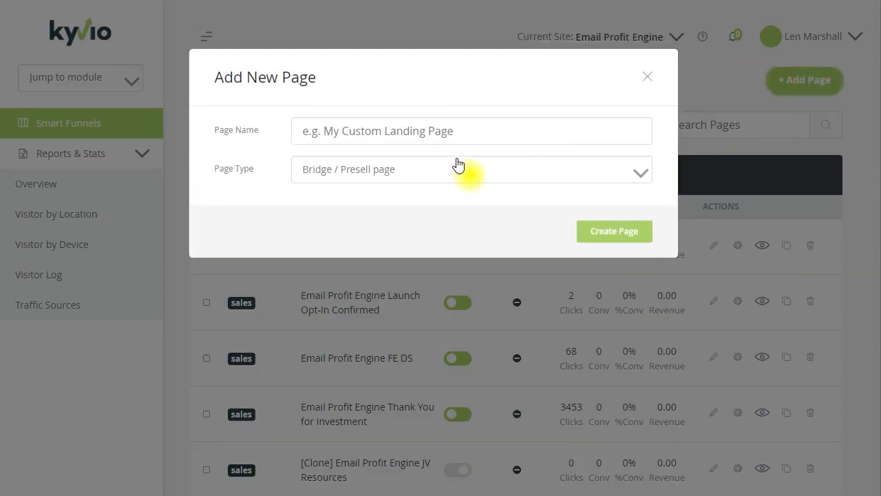
pyautogui.click(451, 130)
pyautogui.write('tyik druk')
pyautogui.click(418, 168)
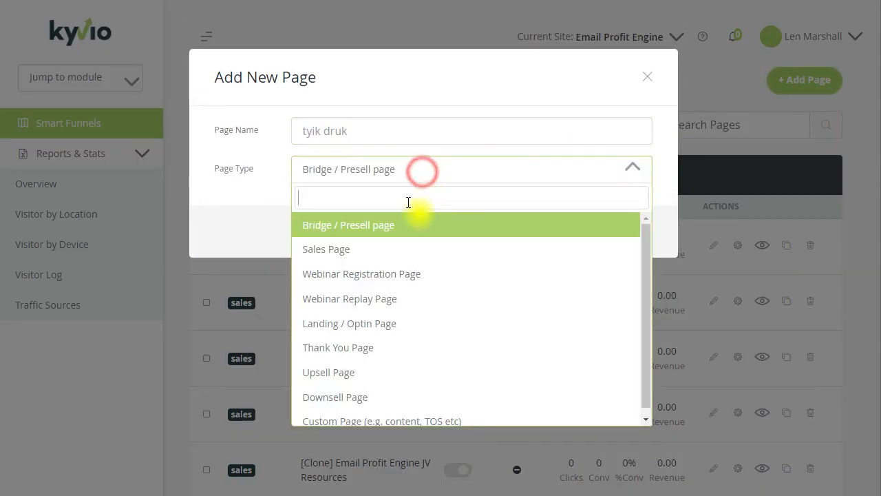
pyautogui.click(390, 248)
pyautogui.click(607, 231)
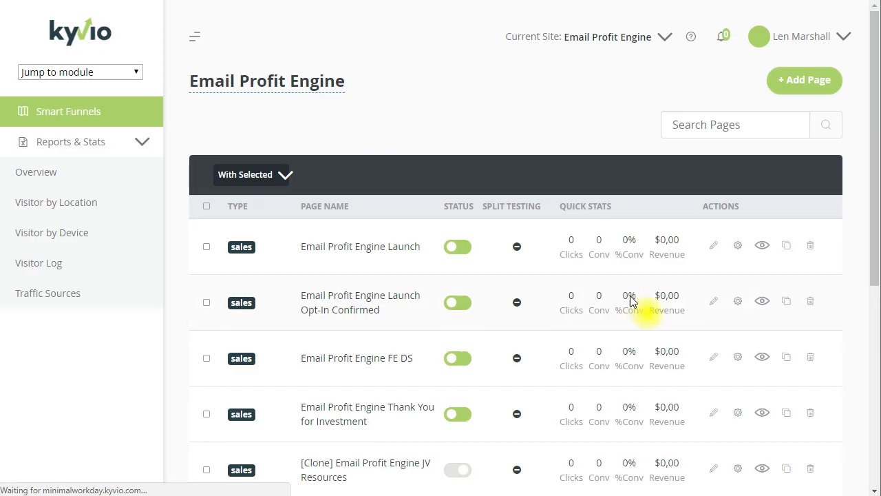
# Find the tyik druk page on the second page of the funnel's page list and open its template chooser.
pyautogui.click(873, 299)
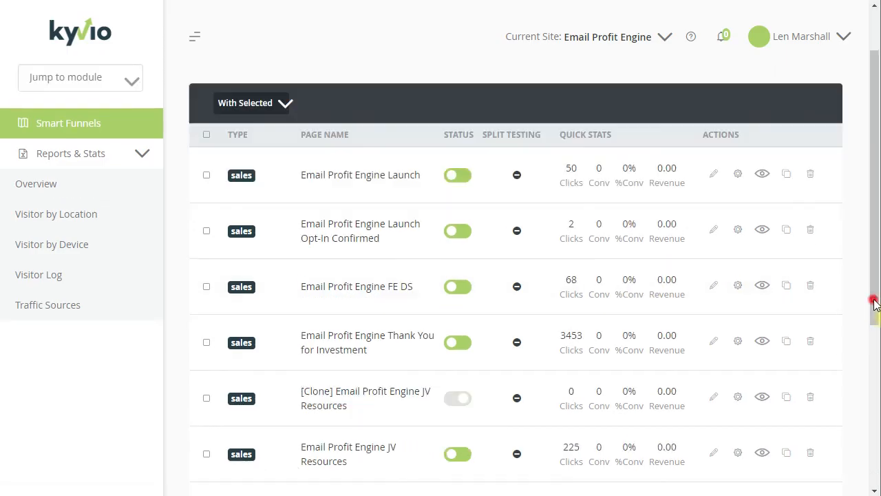
pyautogui.click(793, 447)
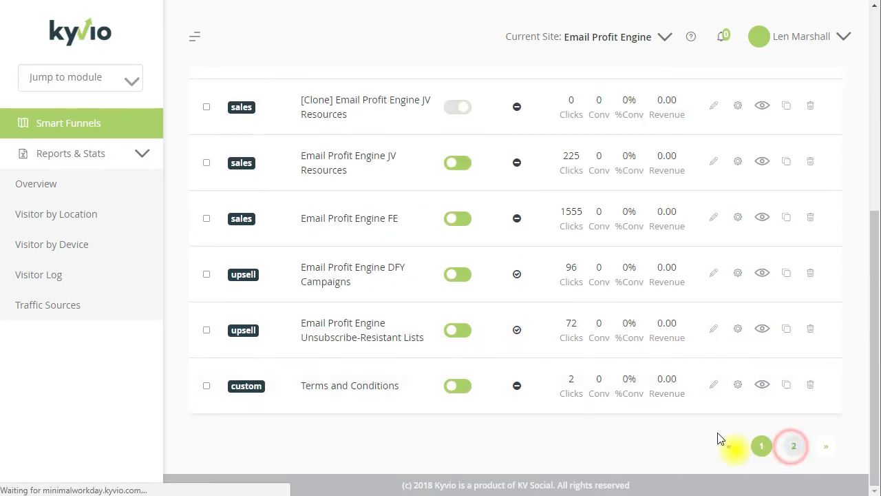
pyautogui.scroll(-10, 564, 422)
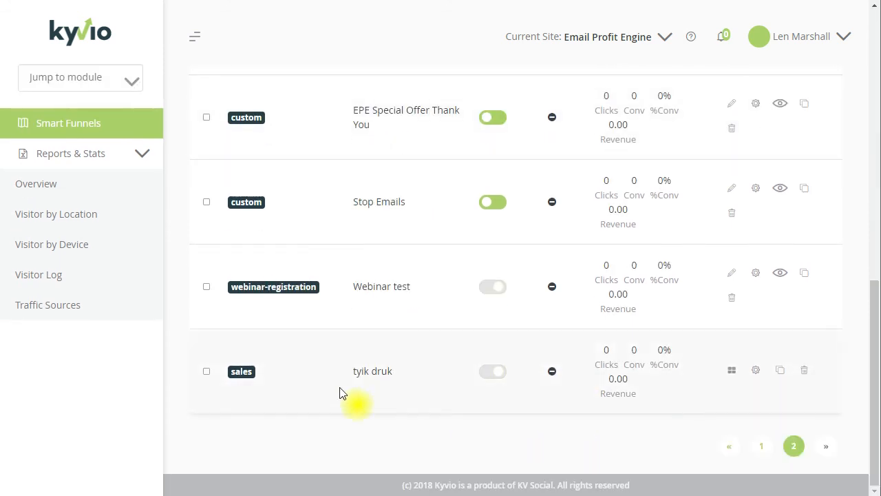
pyautogui.click(731, 371)
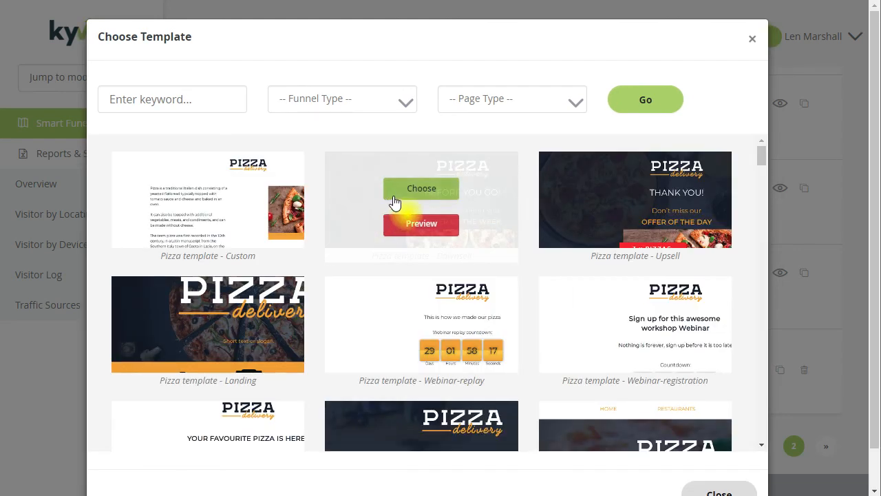
# Browse the template gallery and review the available funnel type filter options without applying one.
pyautogui.moveTo(765, 161); pyautogui.dragTo(766, 211)
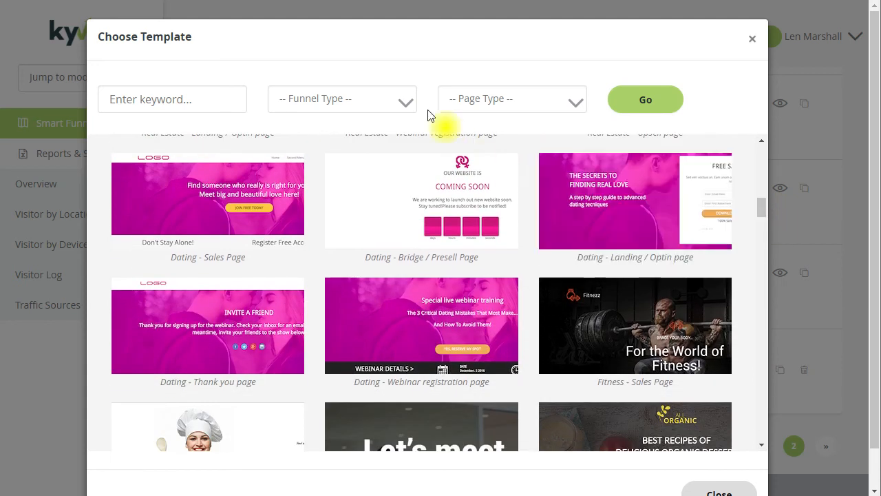
pyautogui.click(403, 102)
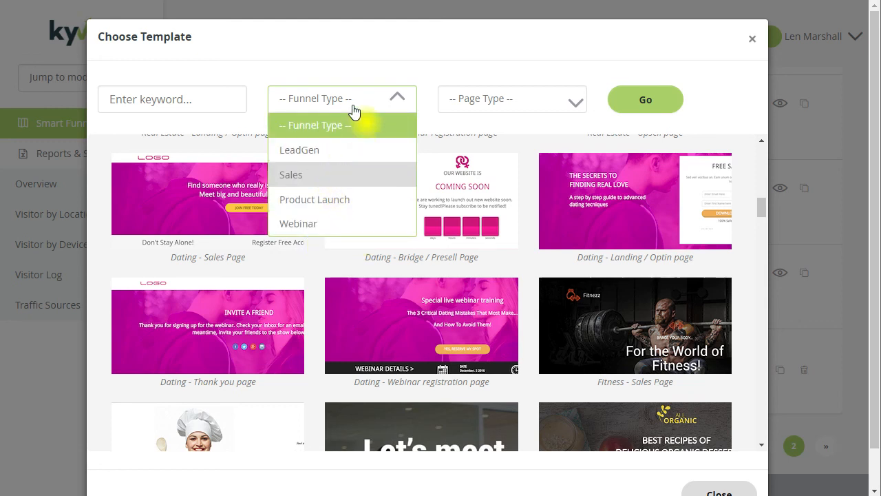
pyautogui.click(394, 74)
pyautogui.moveTo(612, 203)
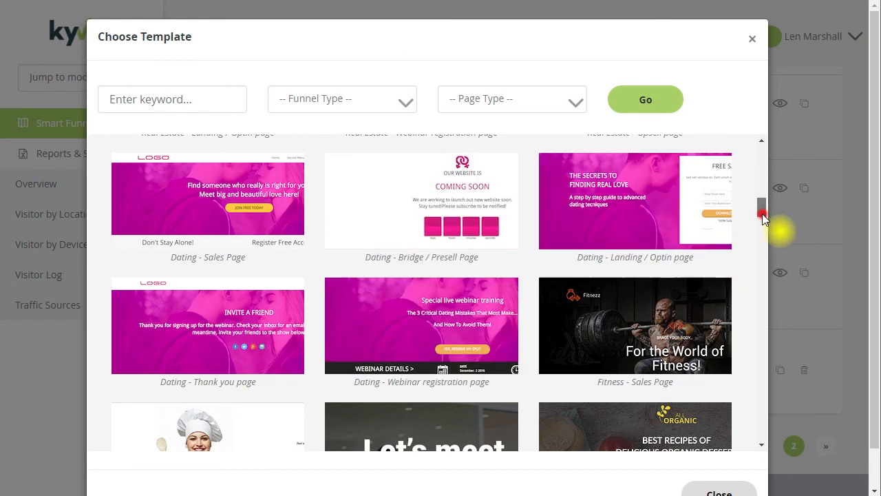
pyautogui.moveTo(762, 209); pyautogui.dragTo(744, 279)
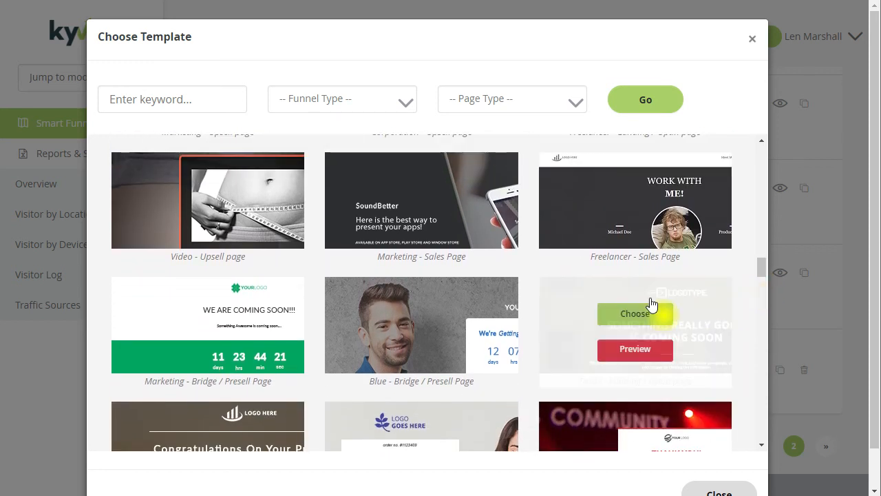
# Preview the "Blue - Bridge / Presell Page" template and return to the template gallery.
pyautogui.moveTo(379, 365)
pyautogui.click(429, 352)
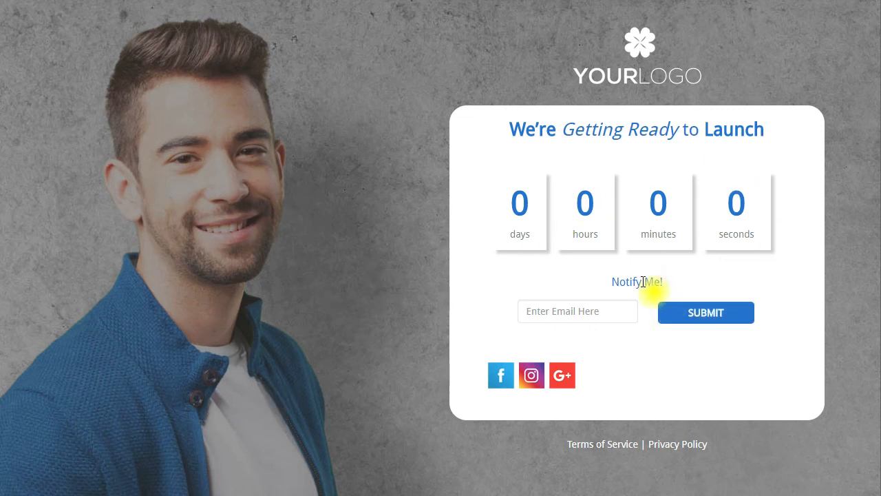
pyautogui.click(138, 1)
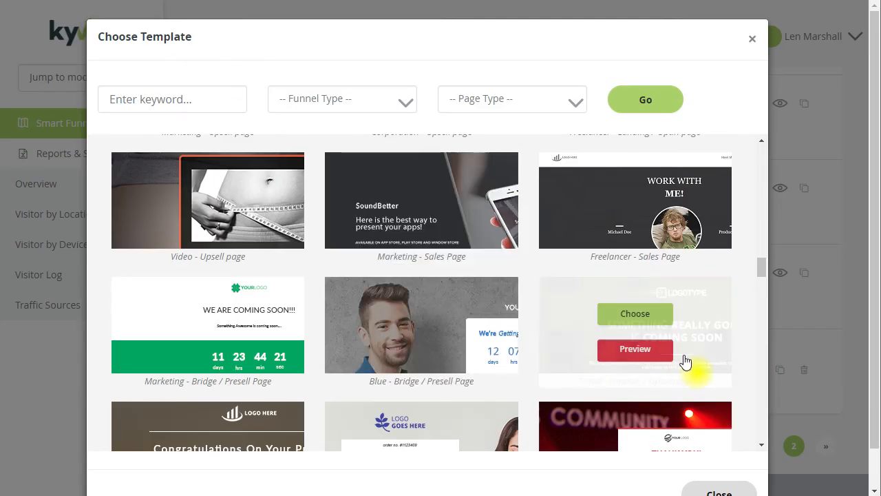
# Preview the AAE Gear TEmplate near the start of the gallery, then close the template chooser without choosing a template.
pyautogui.moveTo(762, 270); pyautogui.dragTo(771, 174)
pyautogui.moveTo(181, 305)
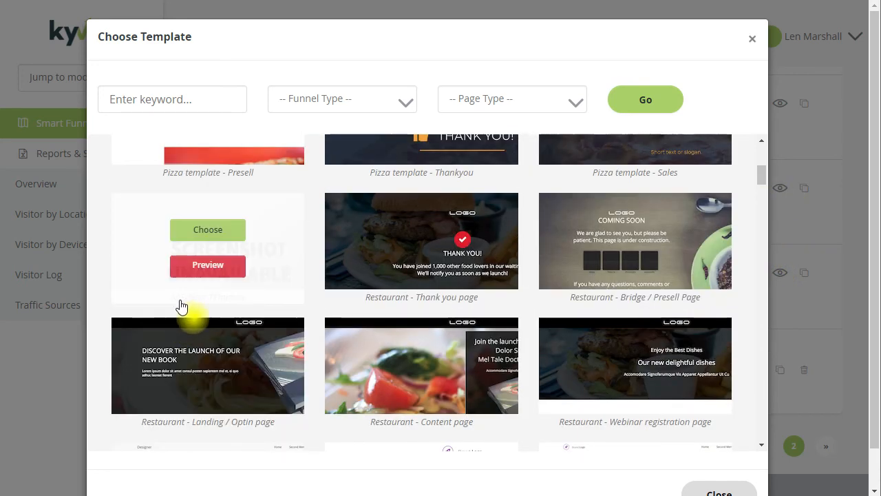
pyautogui.click(215, 266)
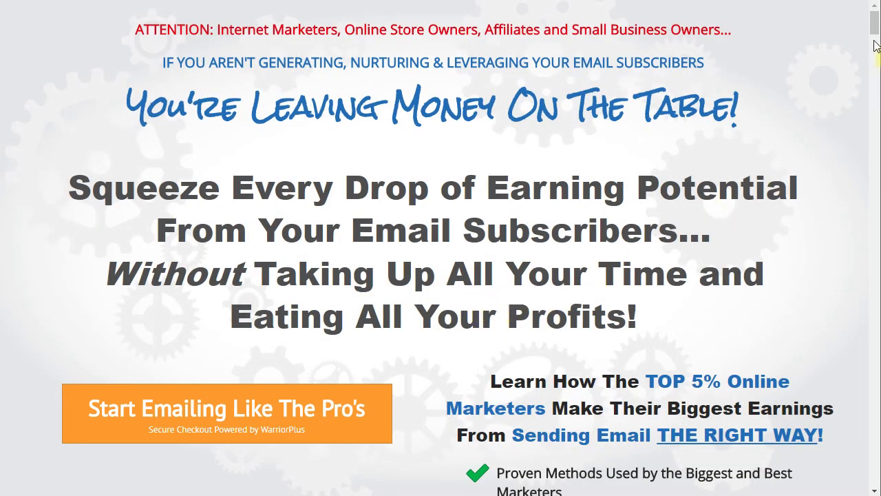
pyautogui.moveTo(875, 34); pyautogui.dragTo(820, 41)
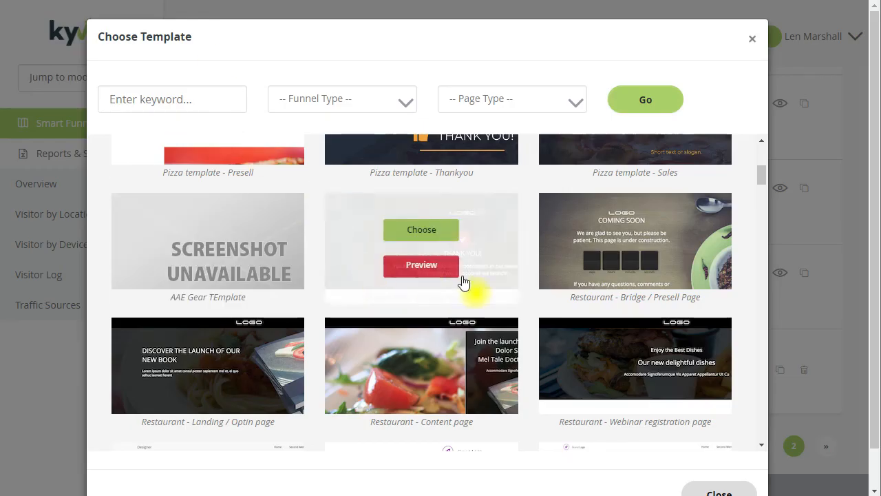
pyautogui.click(722, 491)
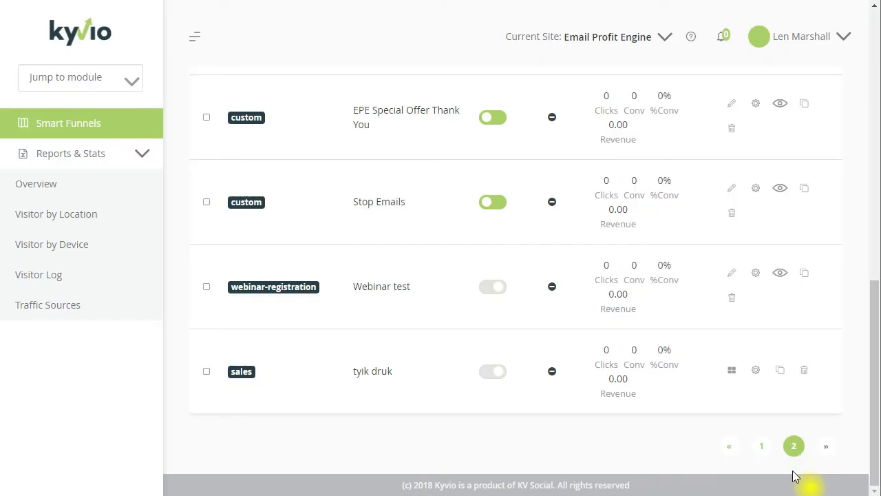